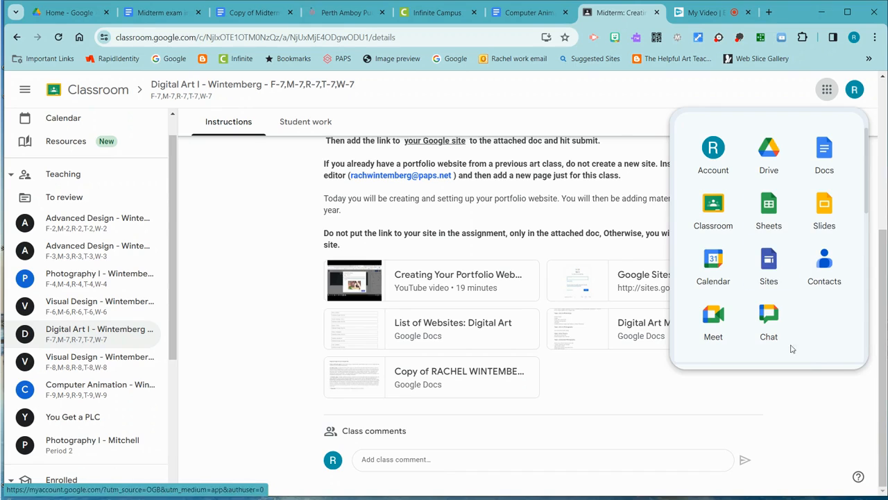
# - Open Google Sites from the assignment's attached link and create a new blank site
pyautogui.scroll(-1, 866, 204)
pyautogui.moveTo(866, 205); pyautogui.dragTo(873, 366)
pyautogui.click(829, 411)
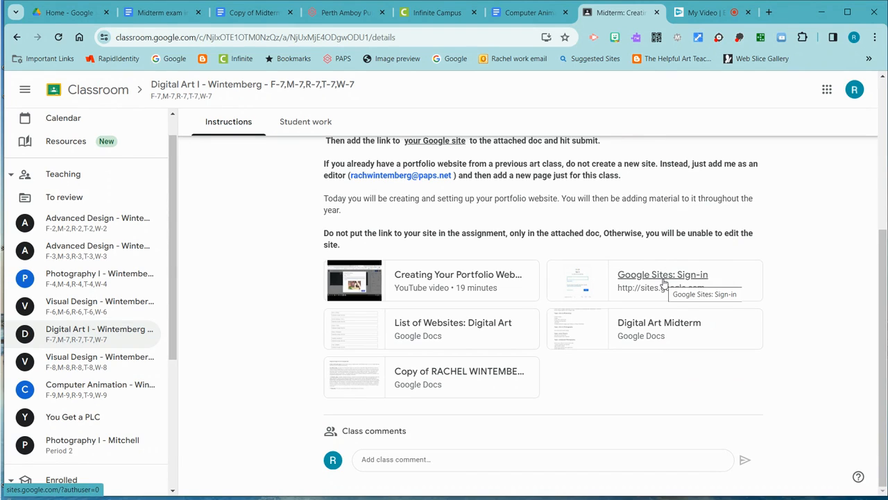
pyautogui.click(665, 284)
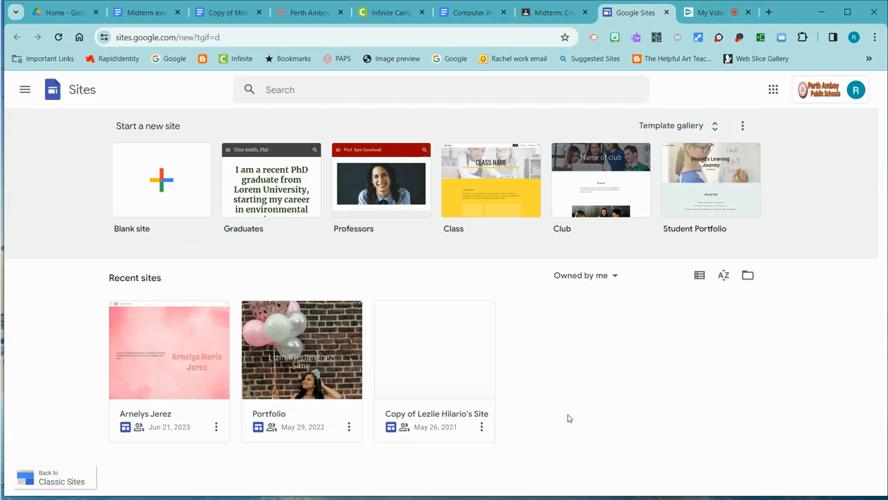
pyautogui.click(164, 185)
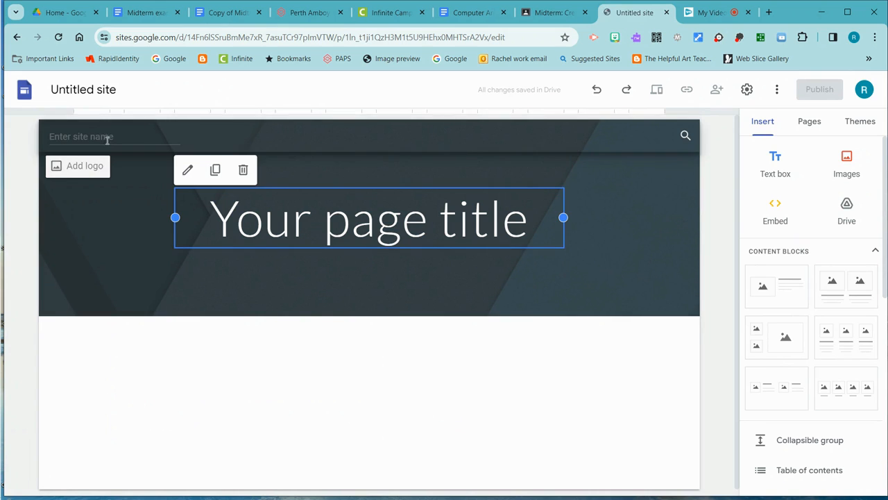
# - Name the site document with the owner's full name followed by "Portfolio" and use the same text as the header's site name
pyautogui.click(117, 89)
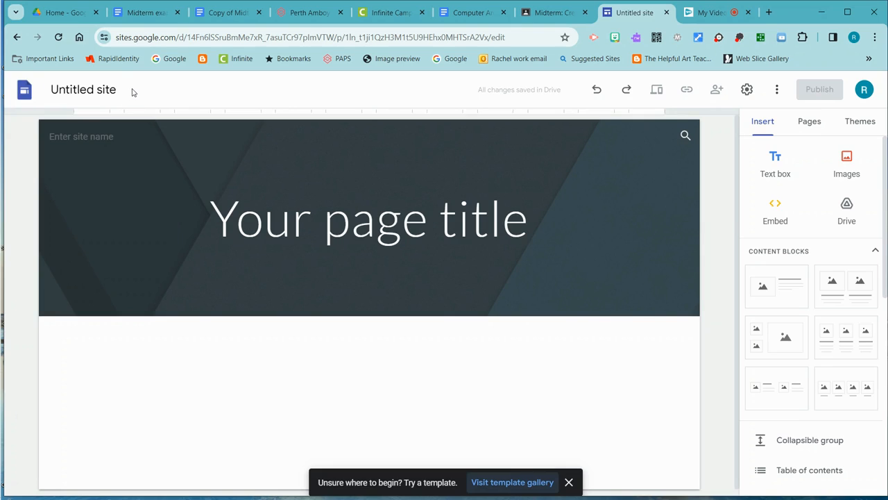
pyautogui.click(114, 91)
pyautogui.moveTo(115, 91); pyautogui.dragTo(50, 90)
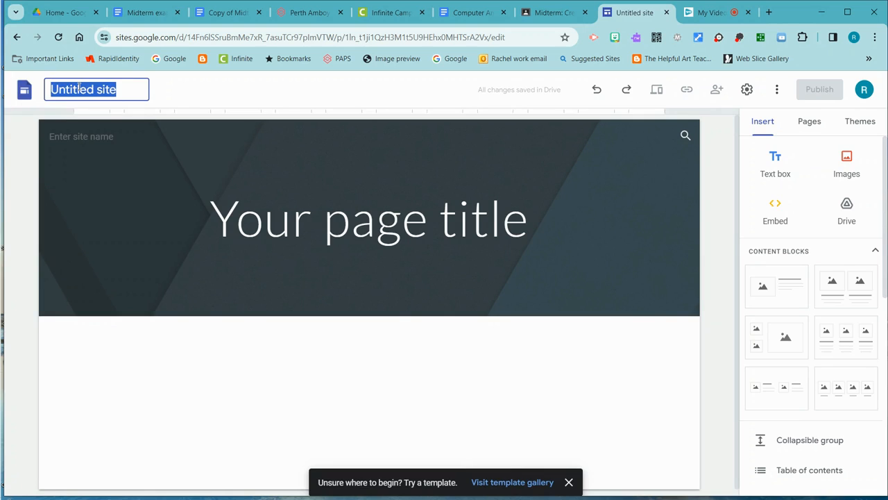
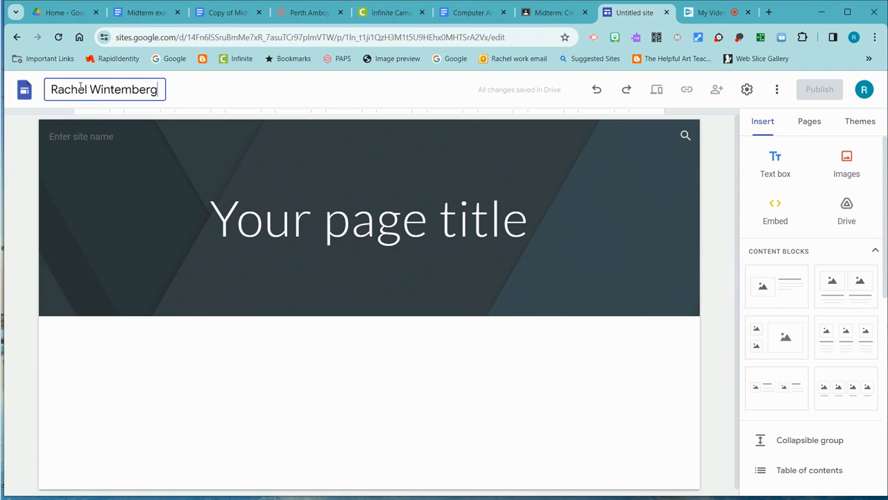
pyautogui.write('Portfolio')
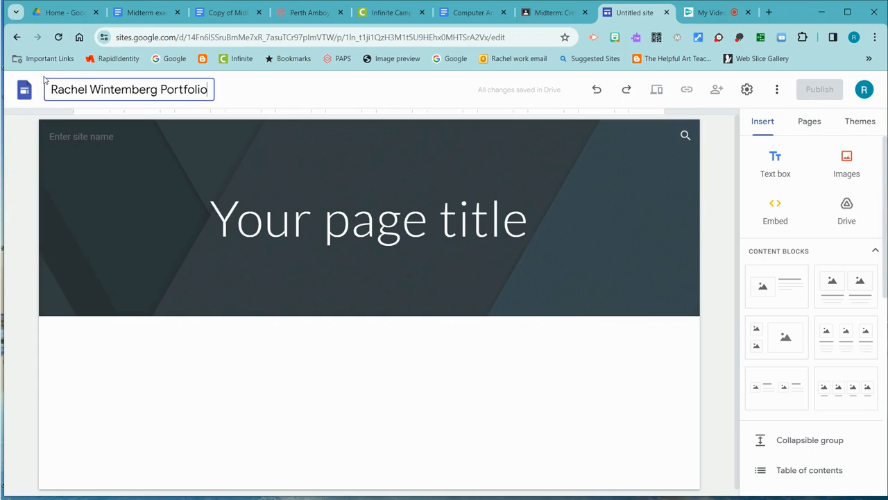
pyautogui.click(106, 136)
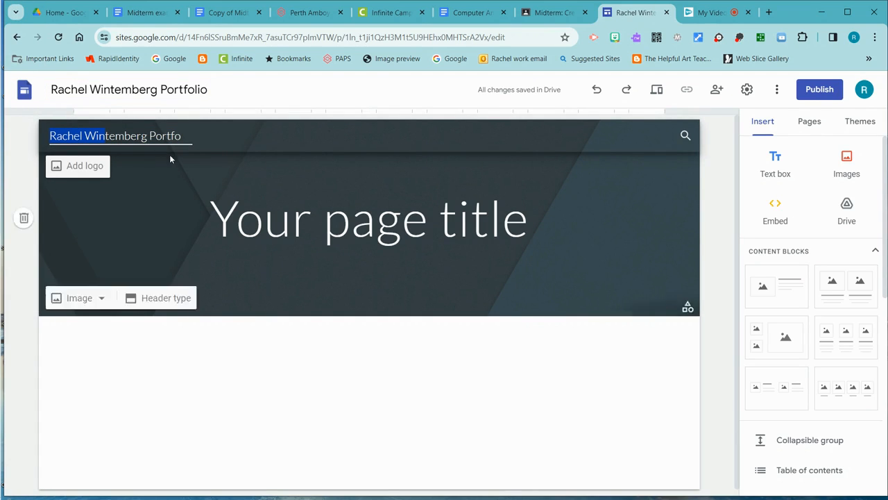
# - Replace the home page's placeholder title with "Welcome"
pyautogui.moveTo(536, 230); pyautogui.dragTo(195, 224)
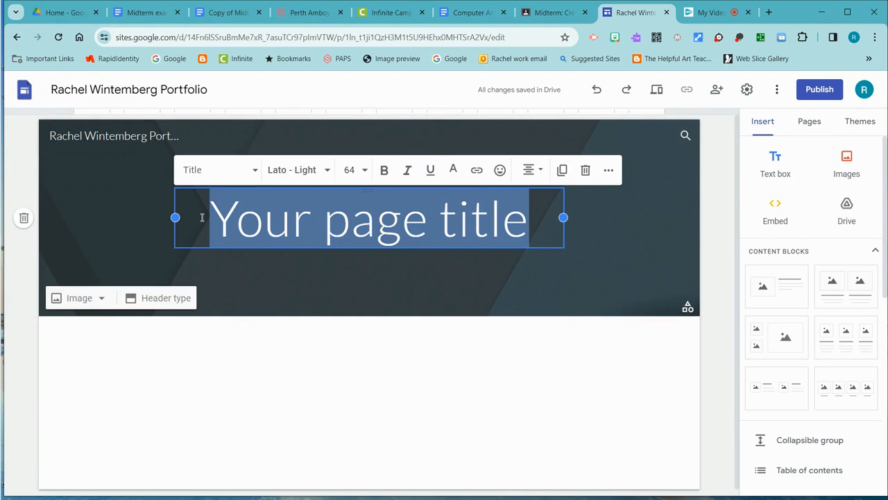
pyautogui.write('Welo')
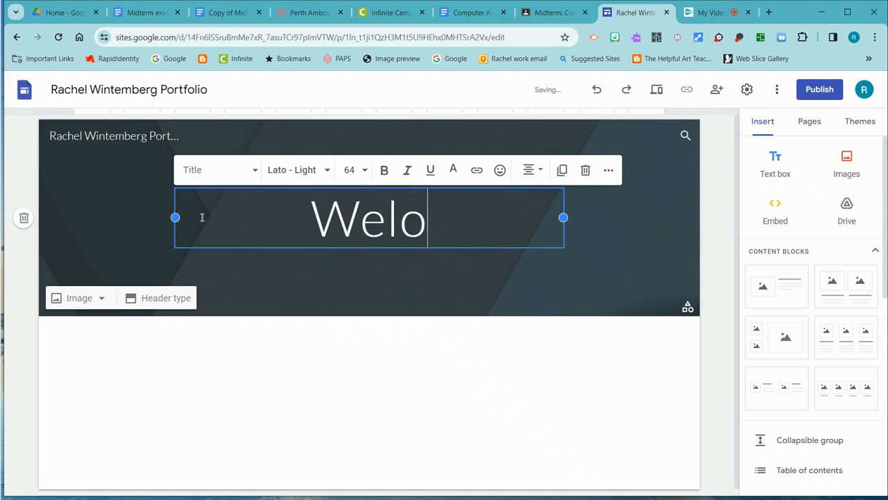
pyautogui.press('BackSpace')
pyautogui.write('come')
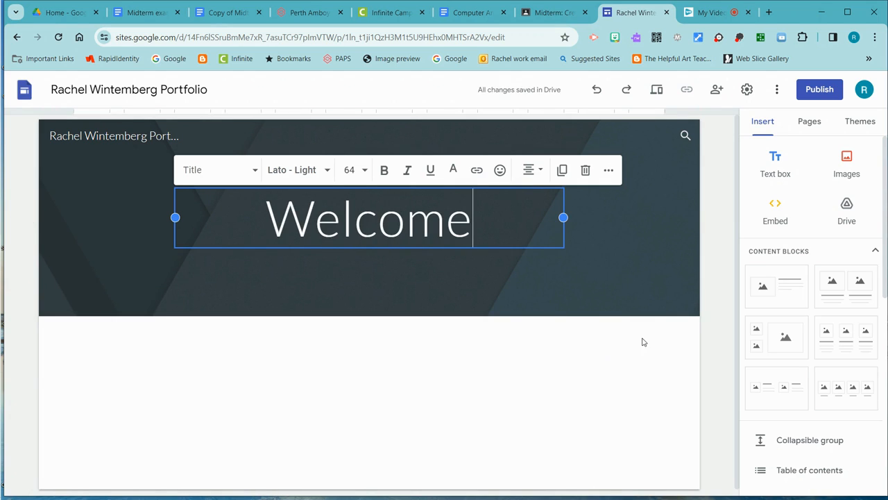
# - Add a new page named "About" to the site
pyautogui.click(812, 127)
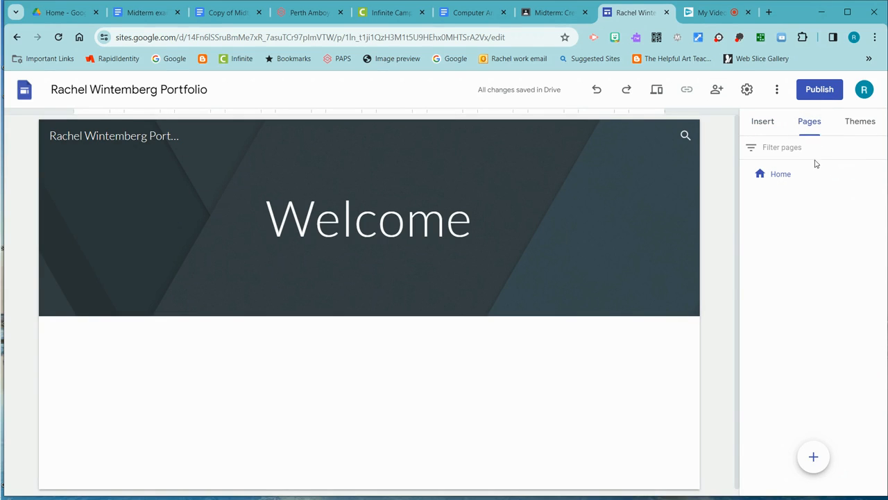
pyautogui.moveTo(816, 459)
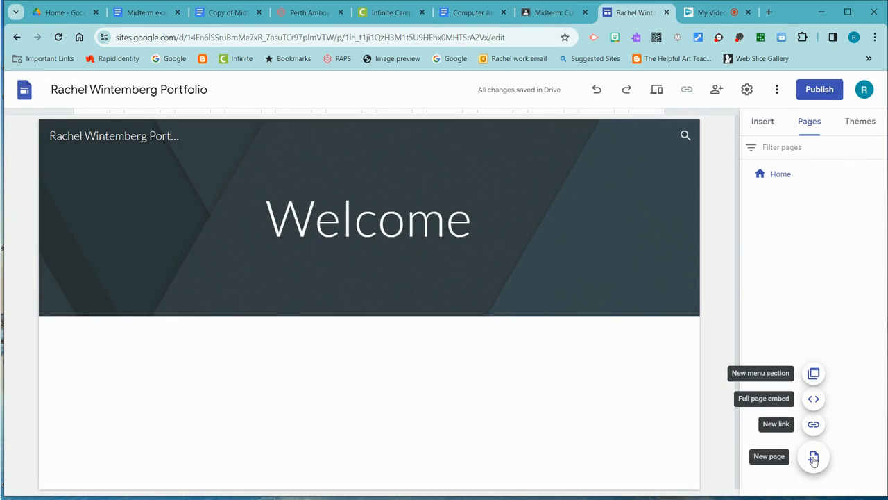
pyautogui.click(815, 458)
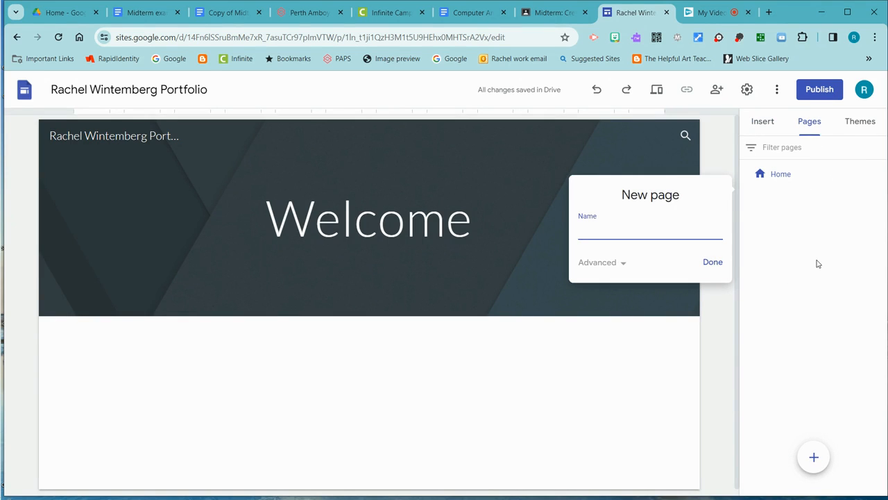
pyautogui.write('About')
pyautogui.click(712, 262)
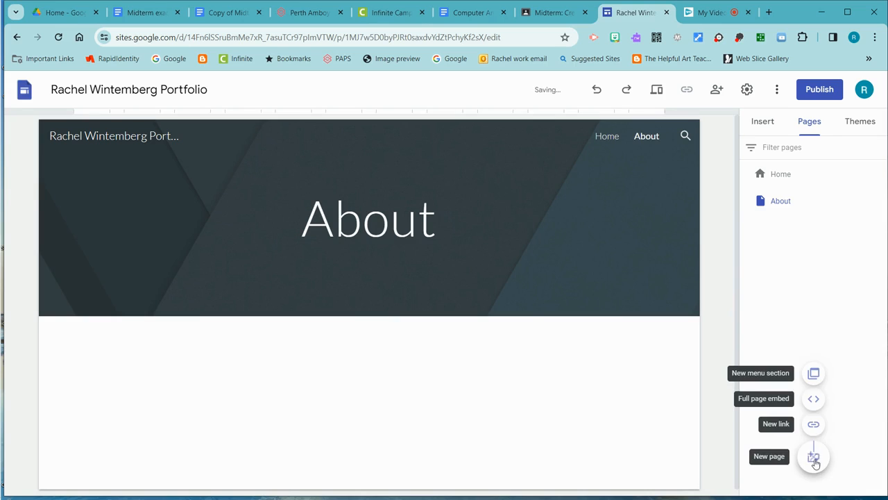
# - Add two more pages named "Portfolio" and "Blog", and return to the Home page
pyautogui.click(813, 456)
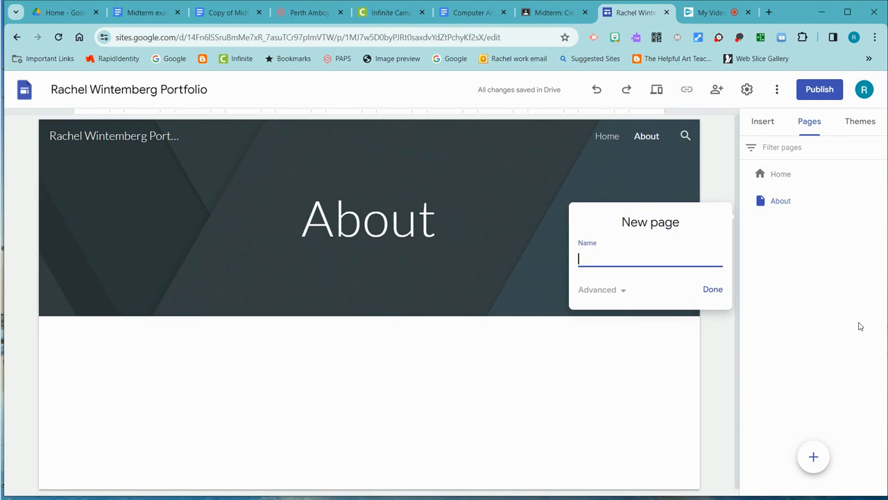
pyautogui.write('Portfolio')
pyautogui.click(720, 293)
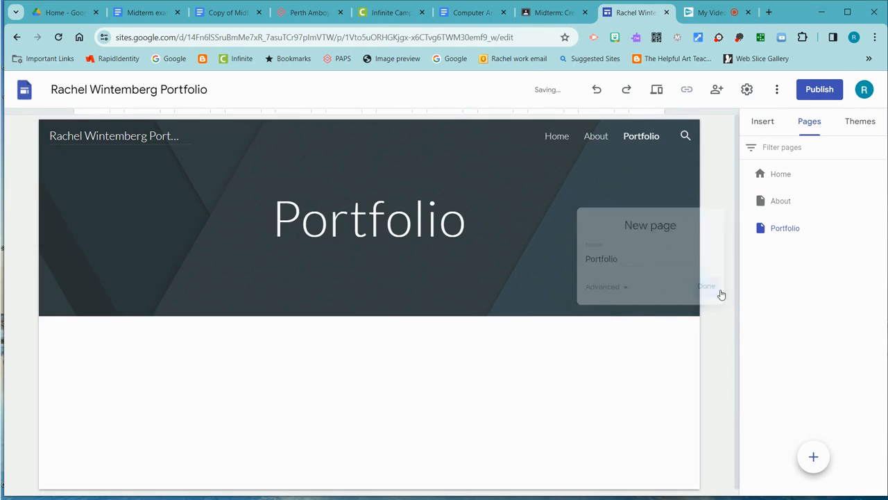
pyautogui.click(813, 461)
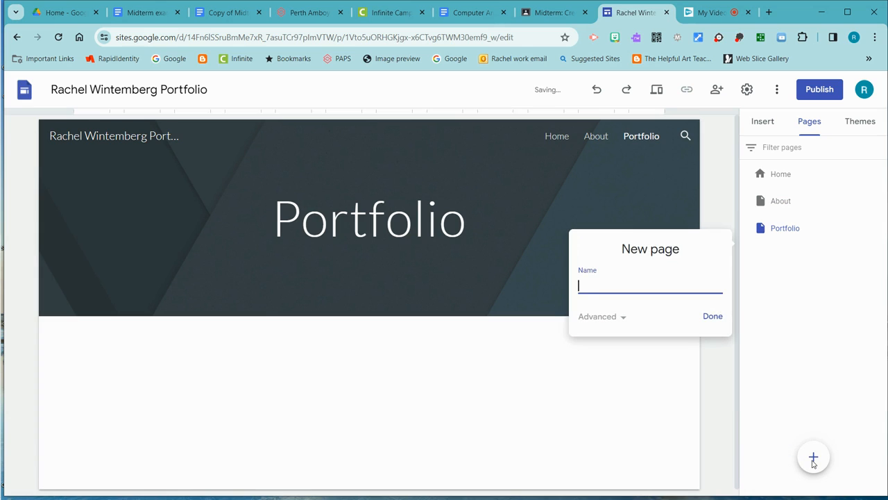
pyautogui.write('Blog')
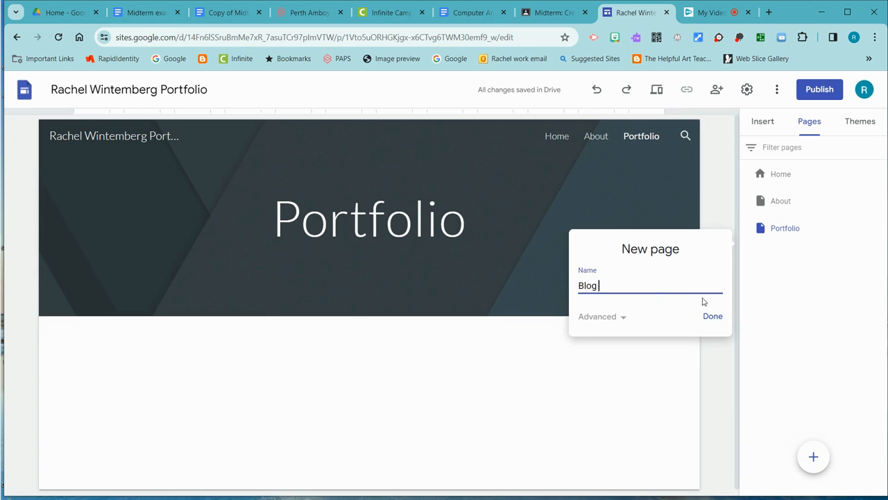
pyautogui.click(715, 318)
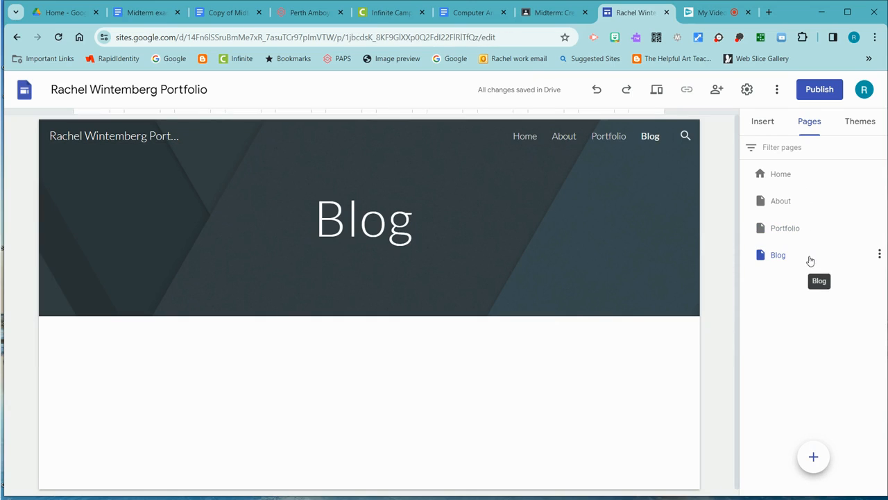
pyautogui.click(531, 138)
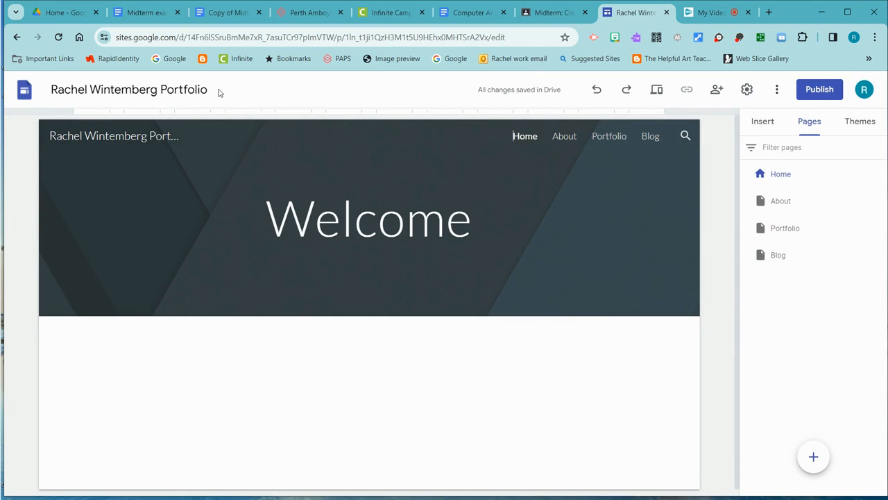
# - Share the site with the teacher's account and one other person from the suggestions as Editors, and send the notification
pyautogui.click(716, 90)
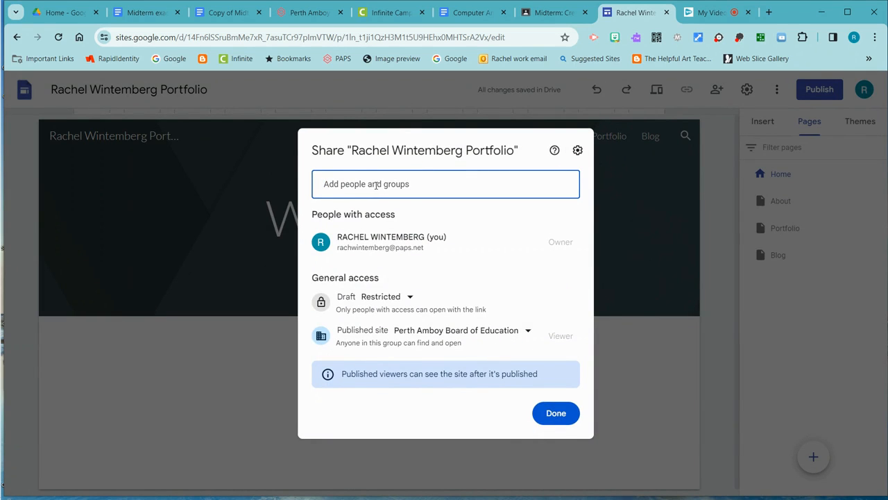
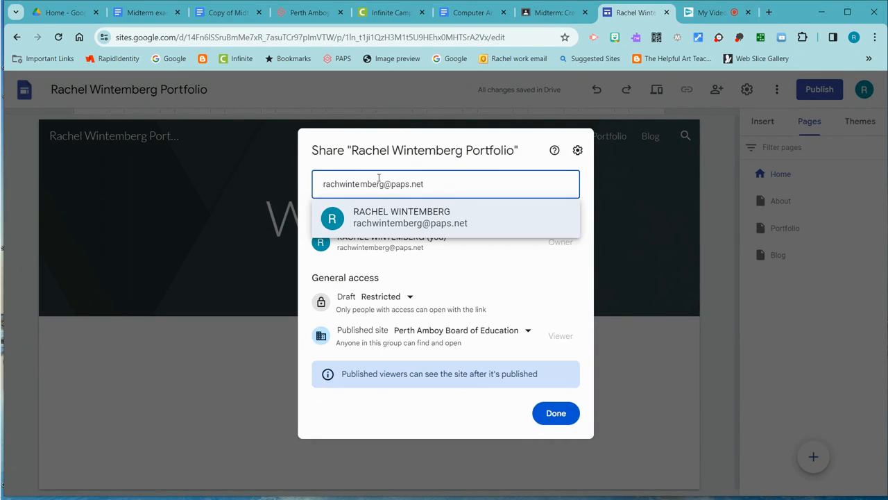
pyautogui.click(457, 224)
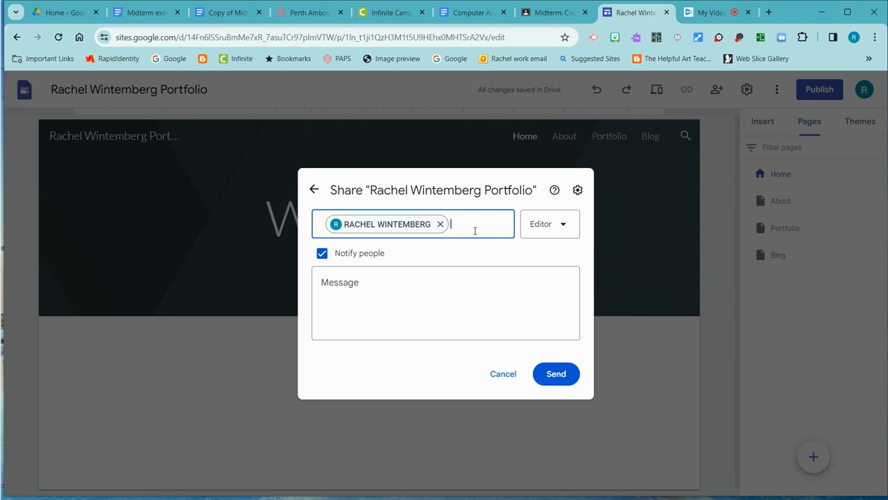
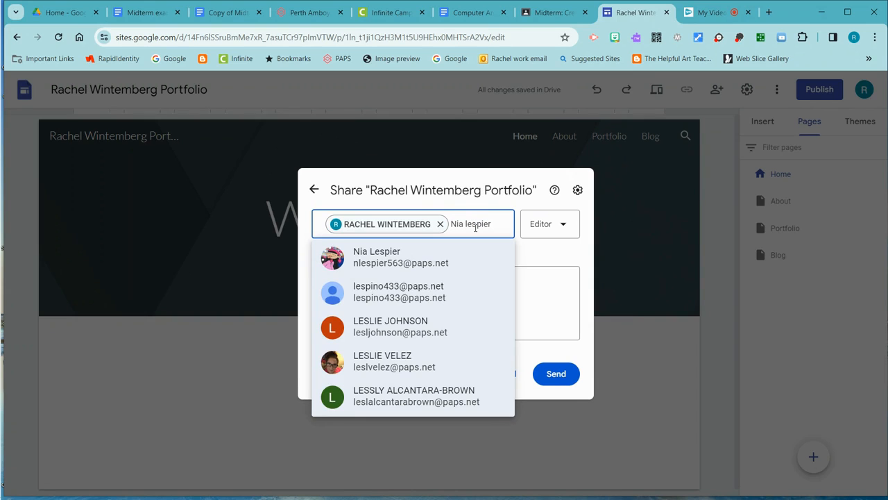
pyautogui.click(404, 326)
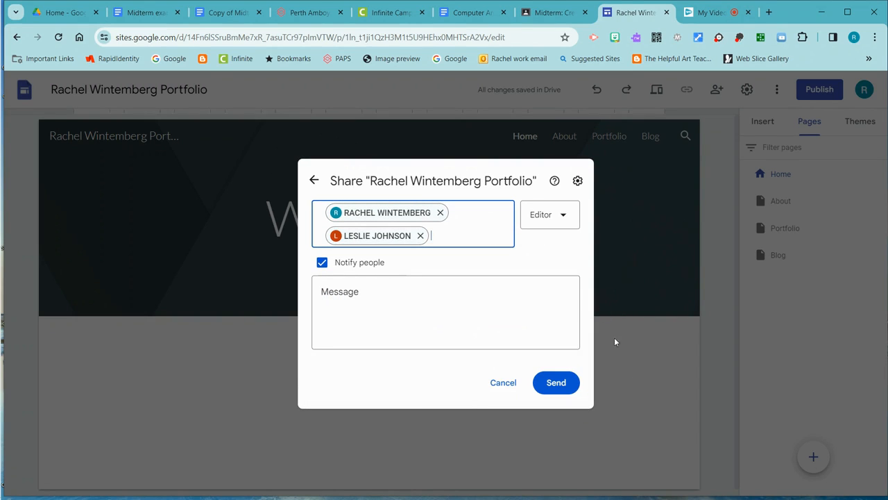
pyautogui.click(559, 386)
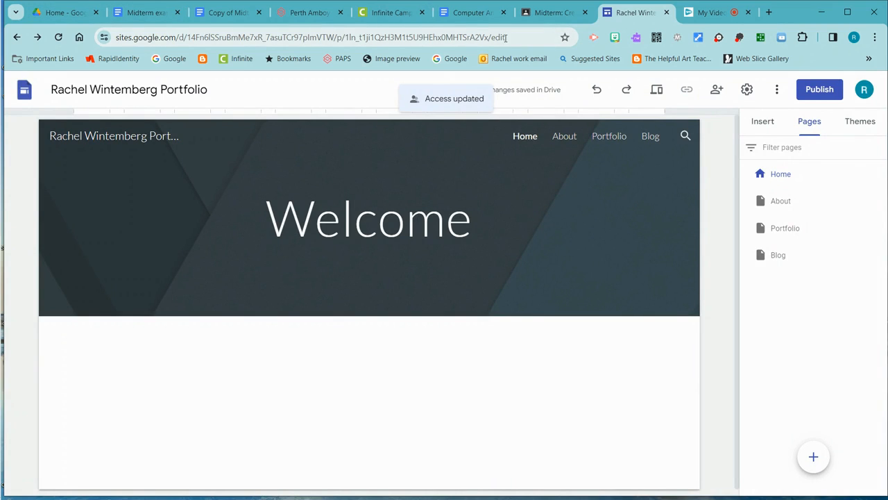
# - Copy the site's edit URL and add the site owner's full name below the last table in the Google Docs list of Computer Animation website URLs
pyautogui.click(471, 36)
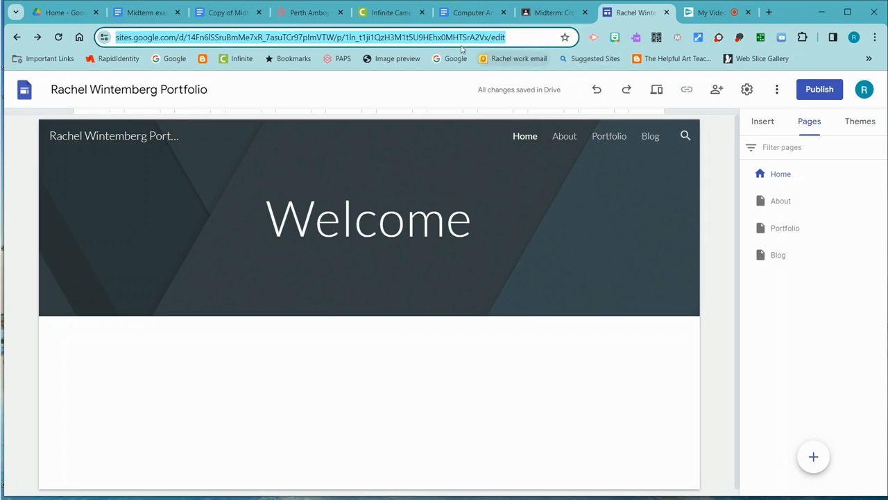
pyautogui.click(466, 14)
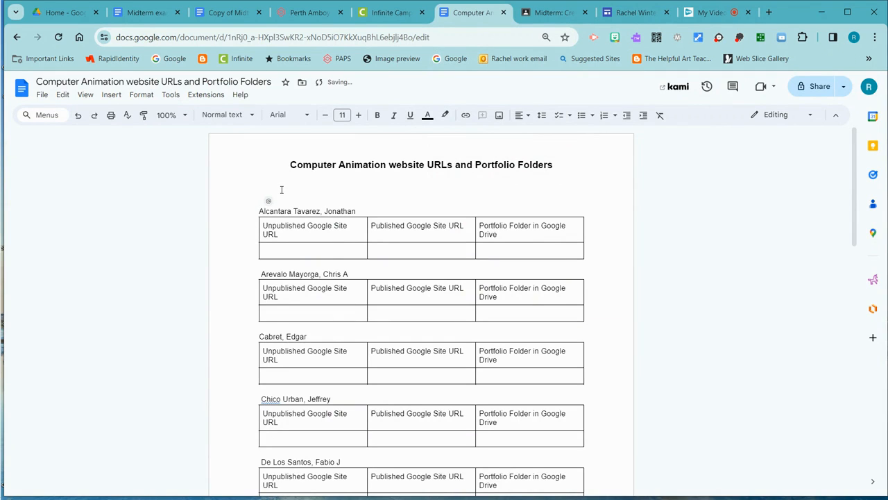
pyautogui.scroll(-15, 329, 293)
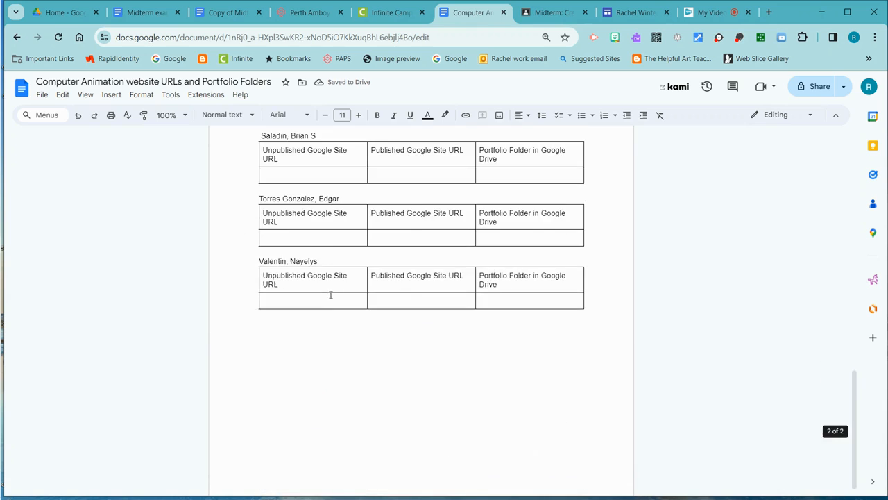
pyautogui.scroll(-1, 330, 295)
pyautogui.click(273, 309)
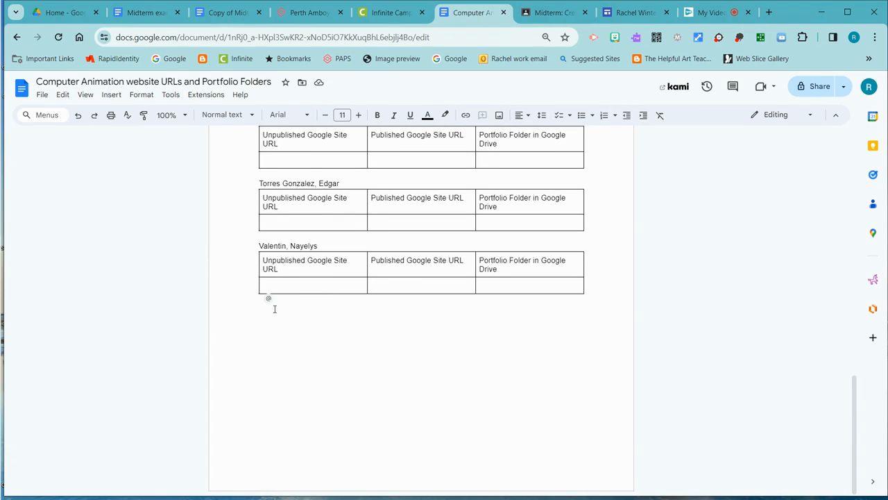
pyautogui.press('Return')
# - Insert a 3 x 1 table under the newly added name
pyautogui.click(110, 96)
pyautogui.moveTo(130, 133)
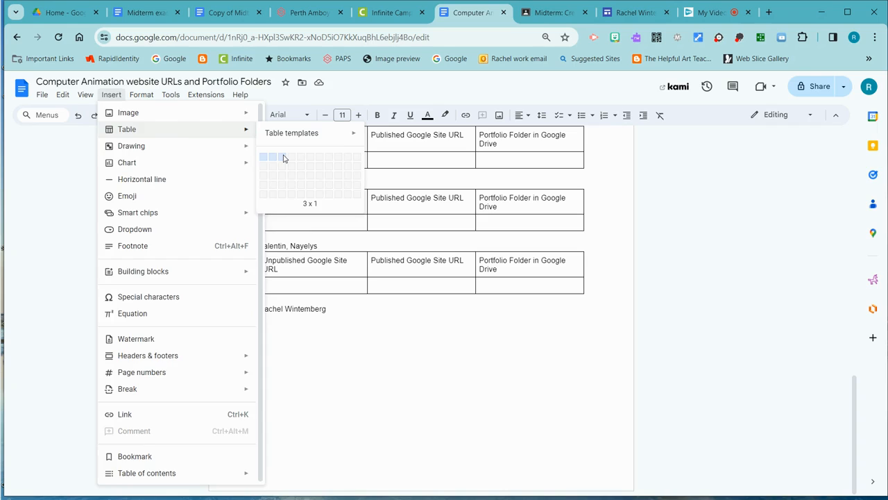
pyautogui.click(283, 159)
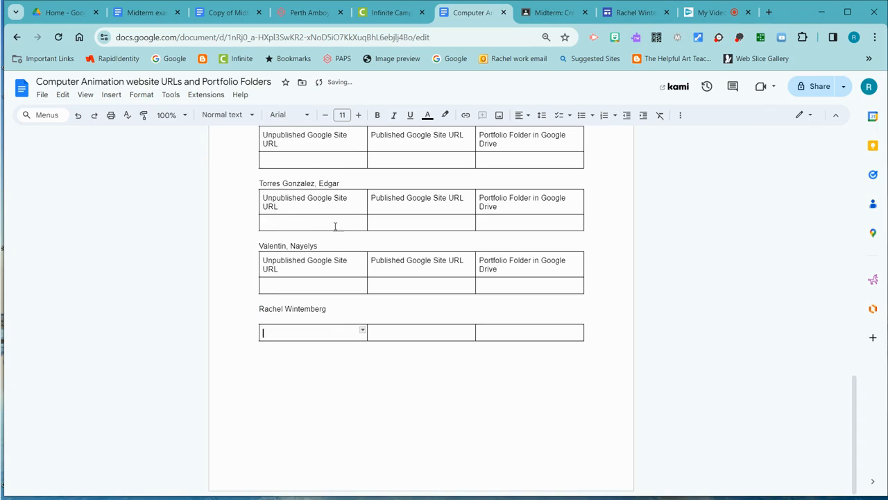
# - Add a row below the new table's only row and paste the site's edit URL into its first cell
pyautogui.rightClick(267, 340)
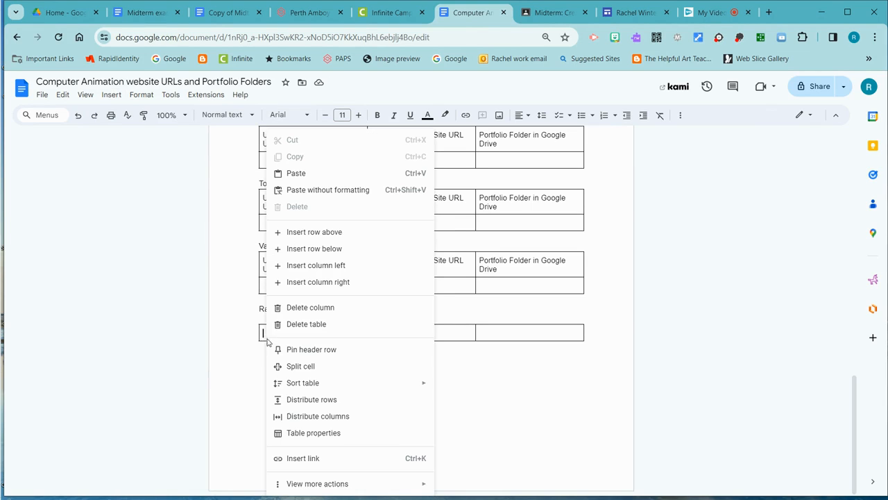
pyautogui.click(308, 252)
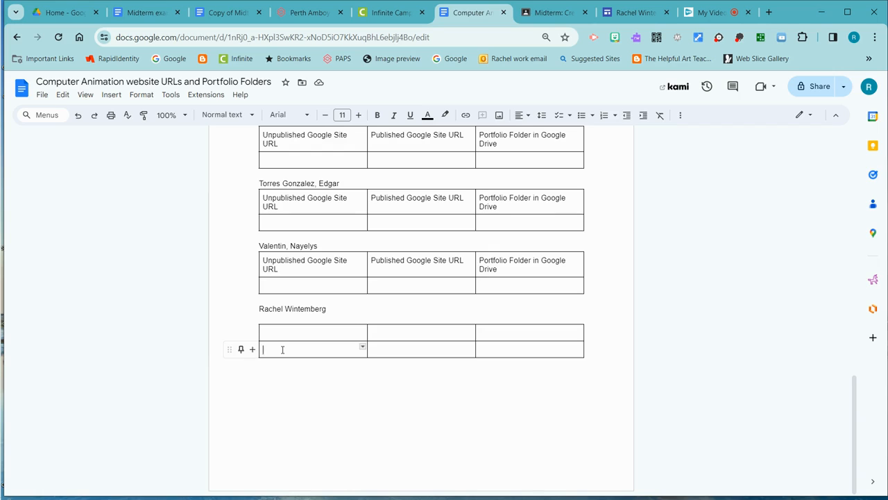
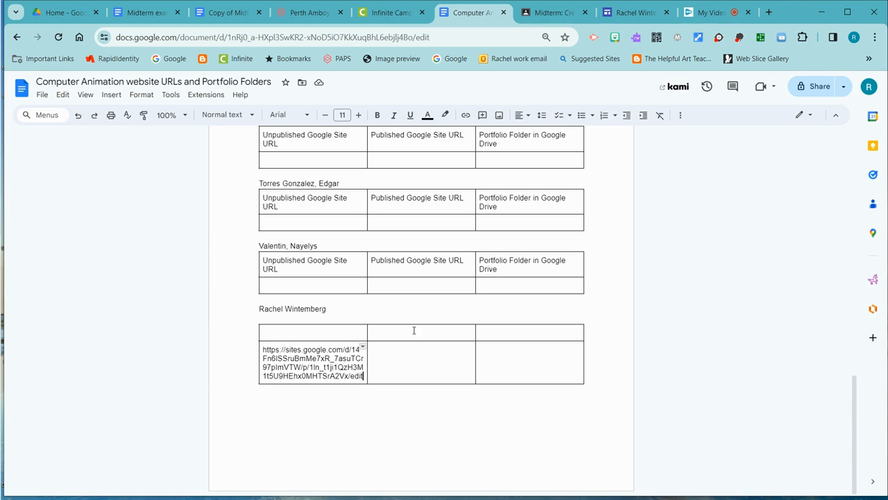
# - Open Google Drive in a new tab and create a folder named with the site owner's full name followed by "Portfolio"
pyautogui.click(620, 15)
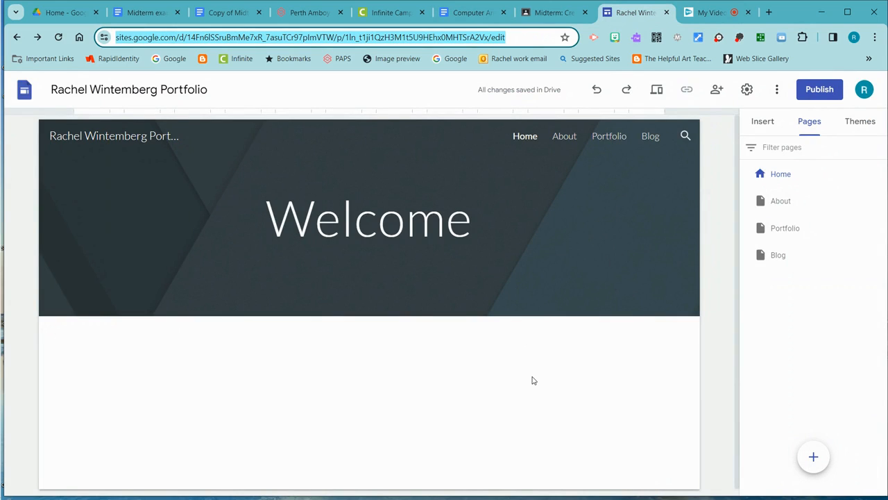
pyautogui.click(769, 13)
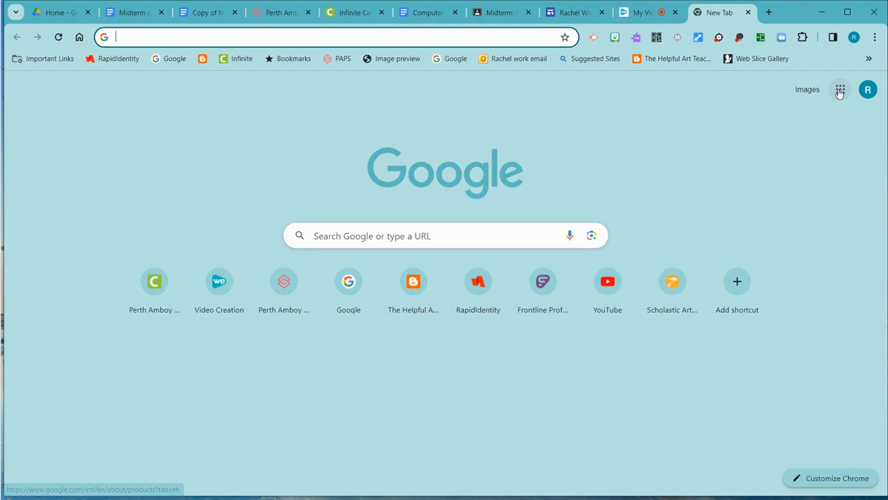
pyautogui.click(840, 90)
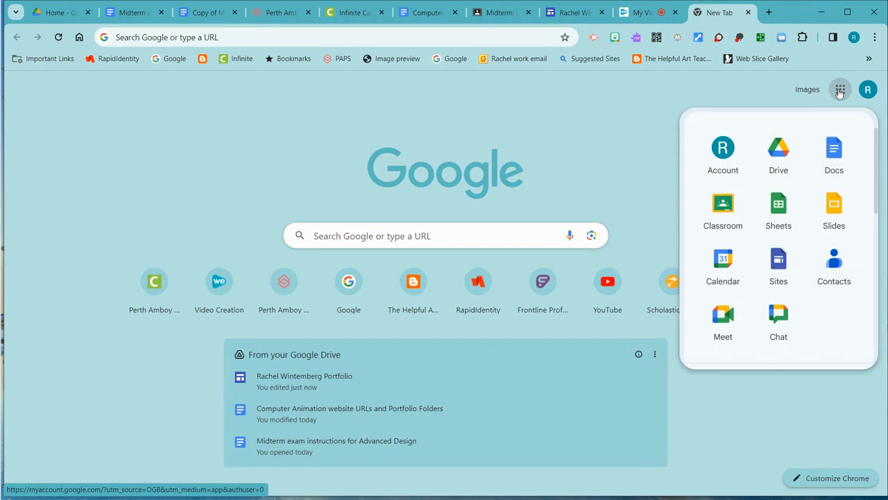
pyautogui.click(782, 150)
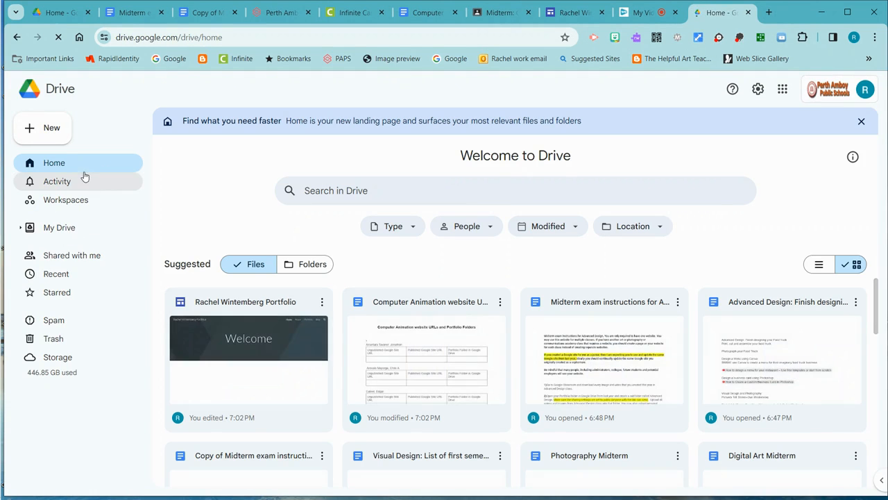
pyautogui.click(43, 134)
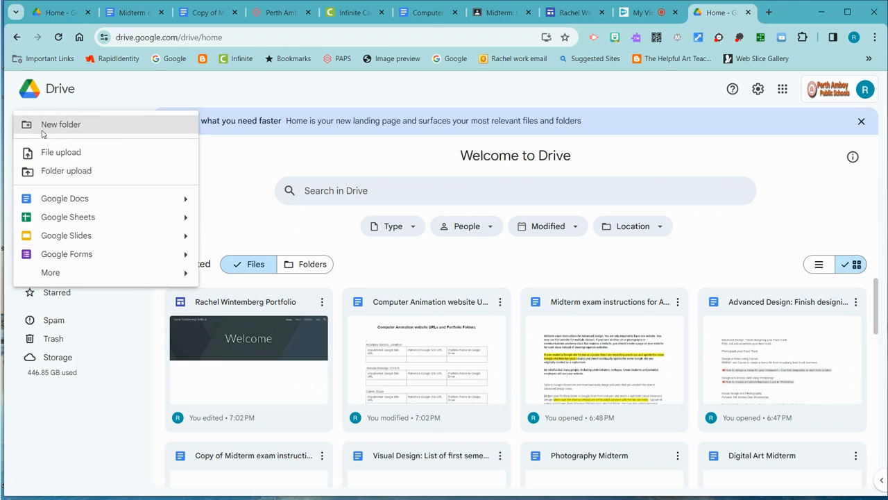
pyautogui.click(75, 131)
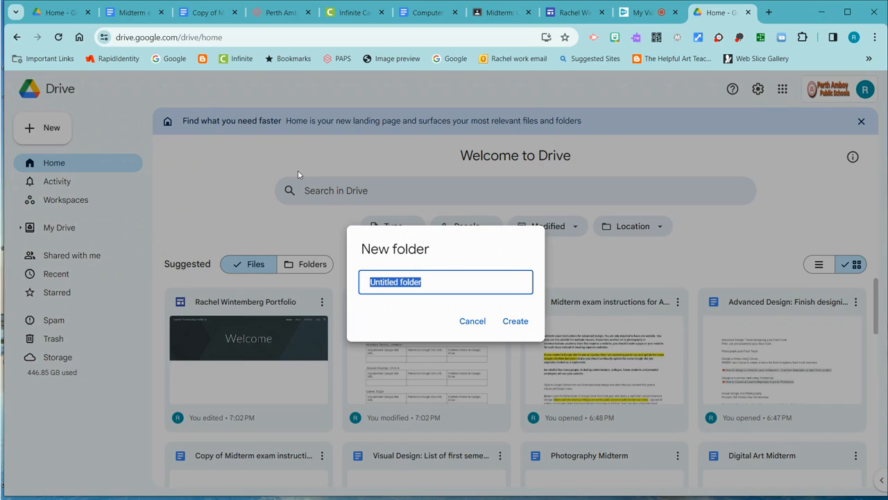
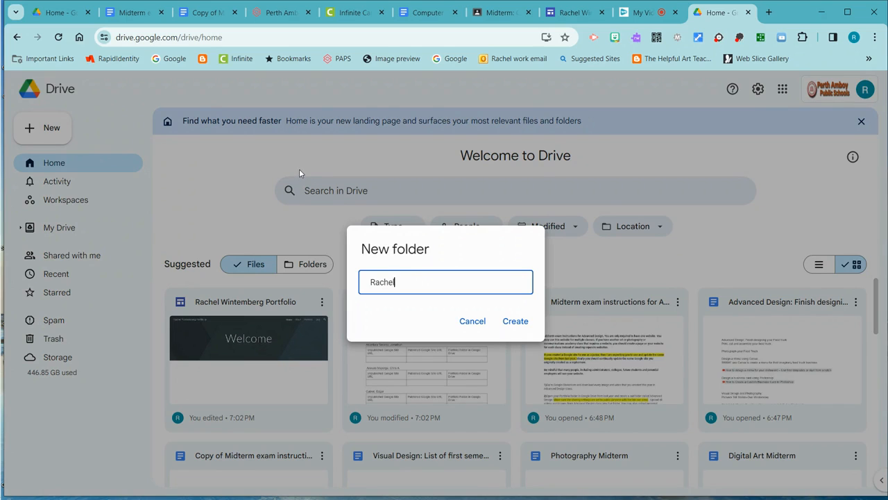
pyautogui.click(515, 322)
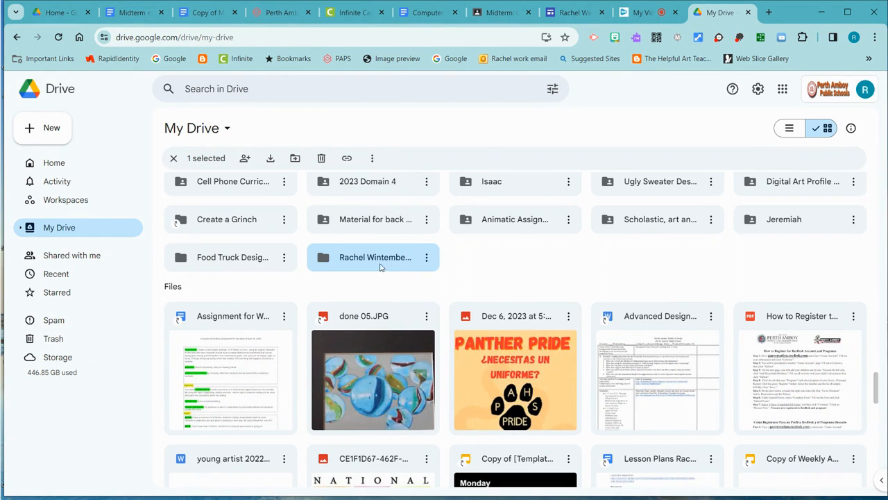
# - Set the new portfolio folder's general access to Anyone with the link
pyautogui.rightClick(413, 260)
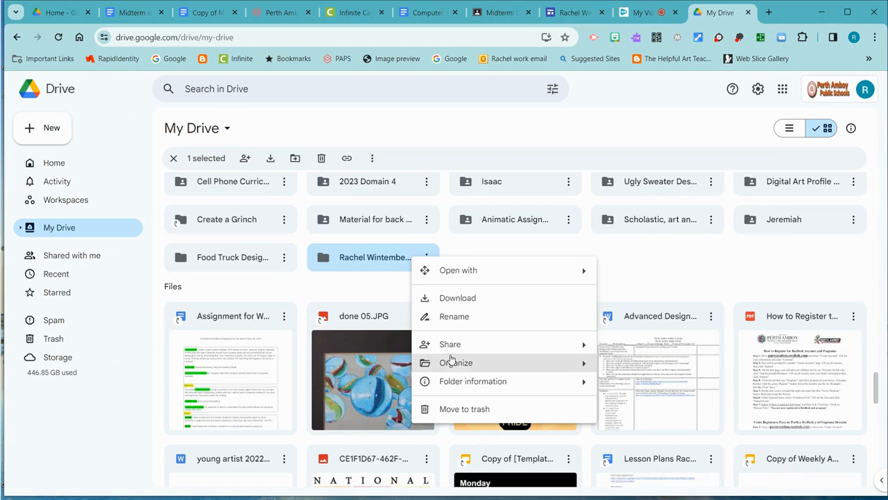
pyautogui.moveTo(454, 349)
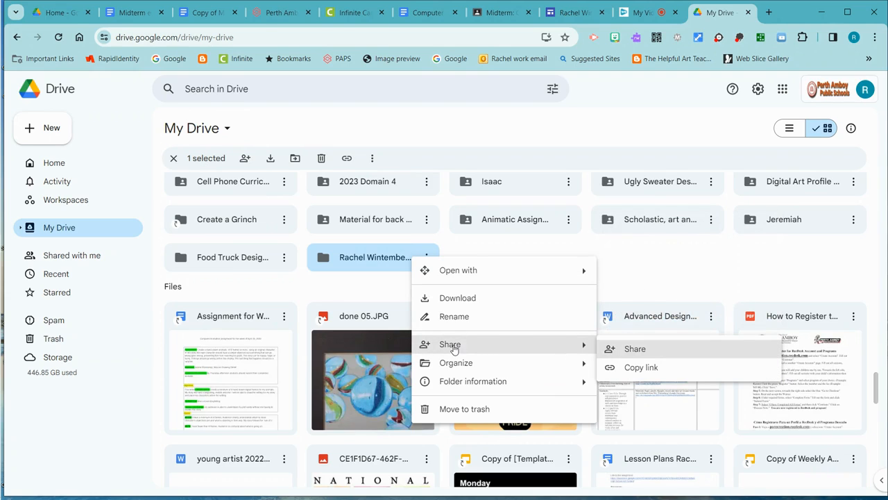
pyautogui.click(632, 349)
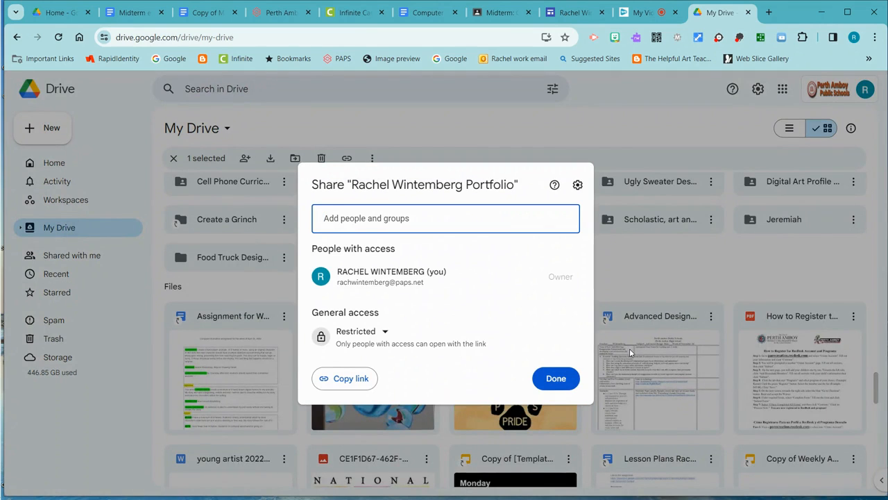
pyautogui.click(386, 332)
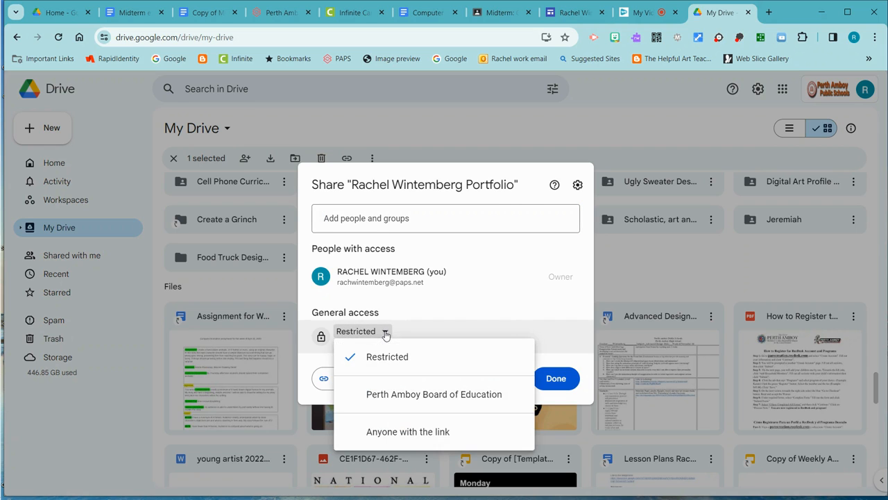
pyautogui.click(435, 431)
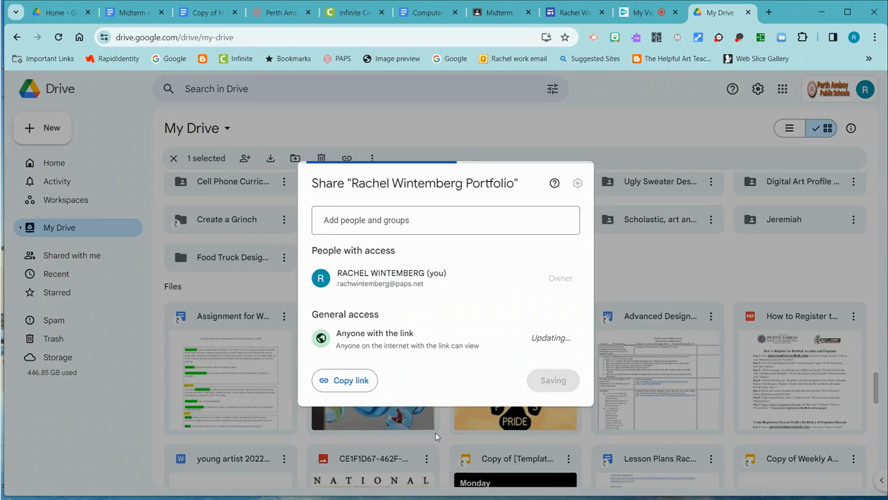
# - Share the portfolio folder with the teacher's account and one other person from the suggestions as Editors, and send the notification
pyautogui.click(350, 218)
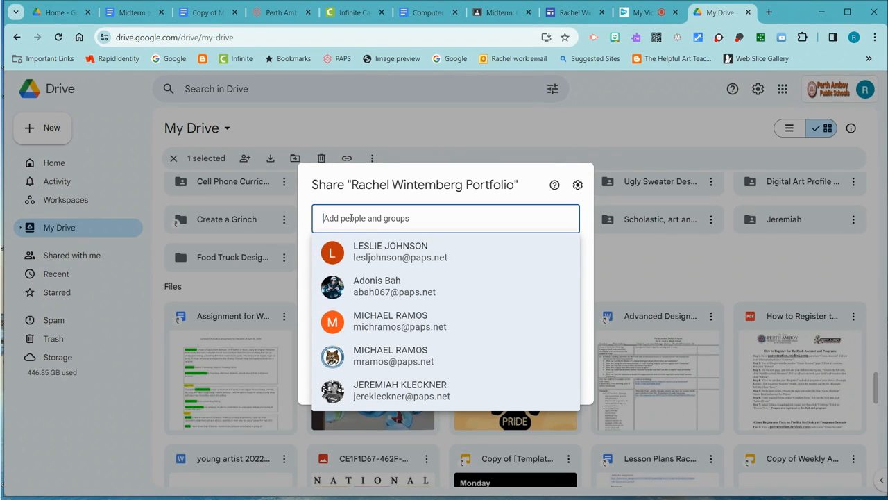
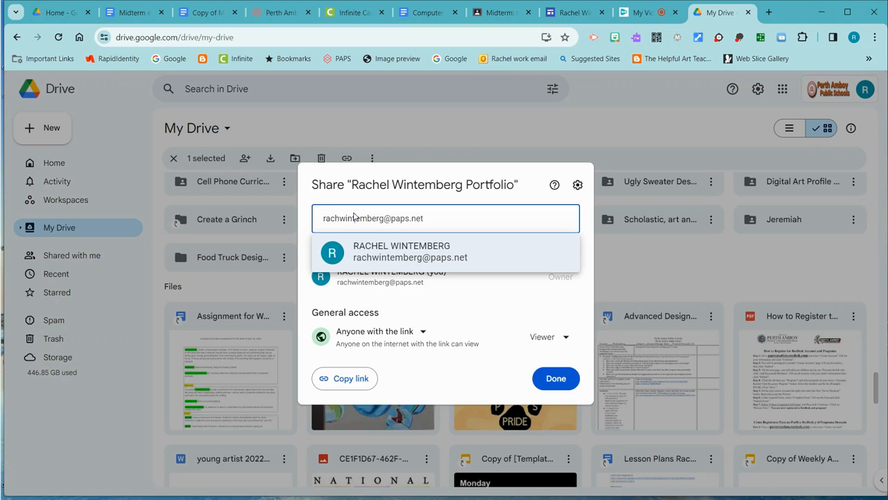
pyautogui.click(409, 251)
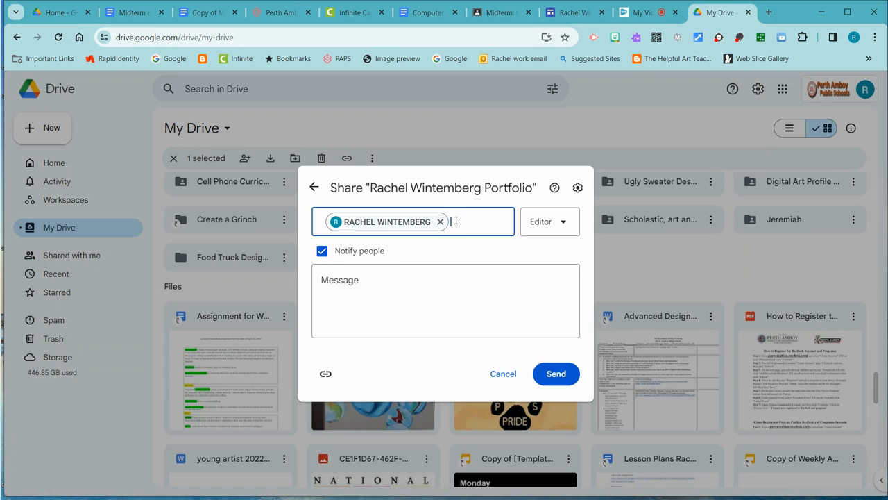
pyautogui.write('Les')
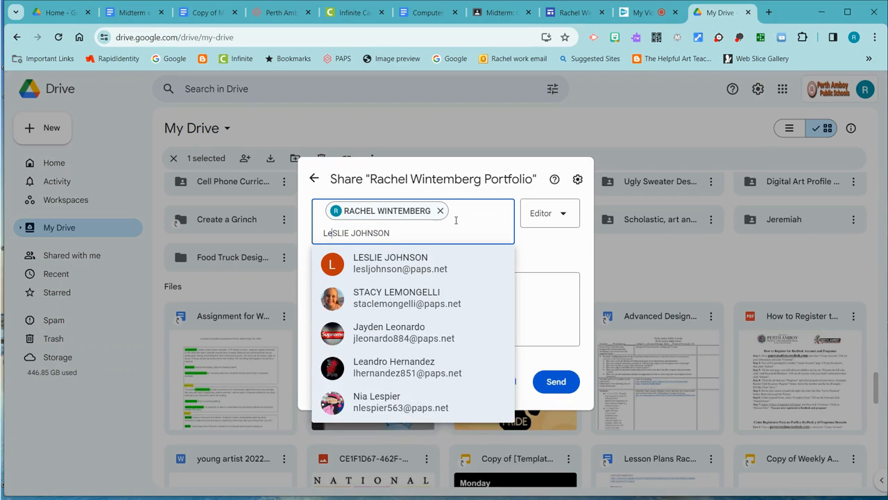
pyautogui.click(432, 270)
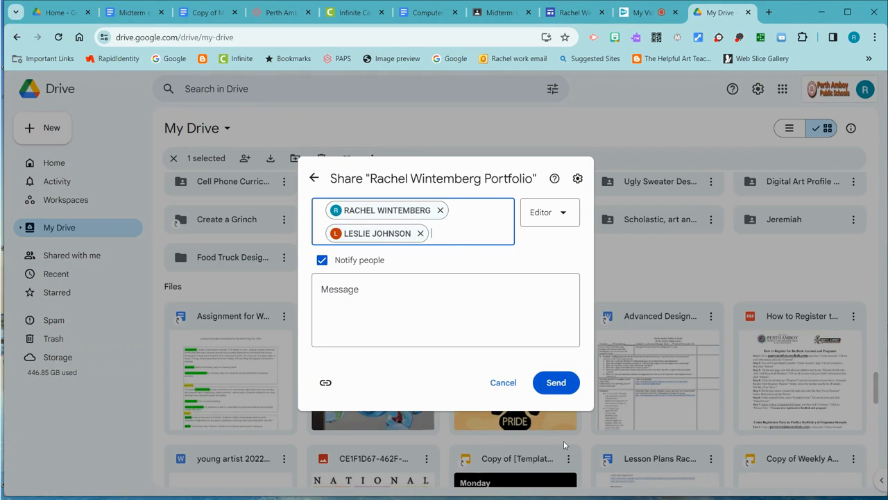
pyautogui.click(554, 384)
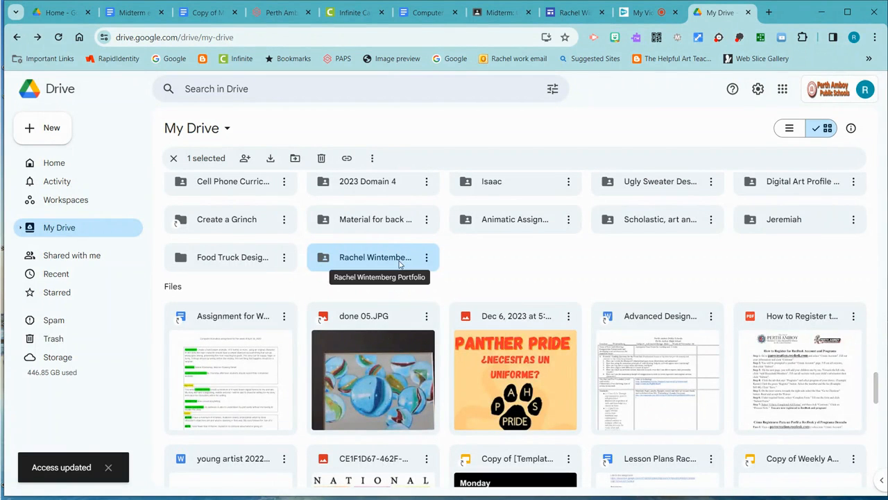
# - Copy the portfolio folder's sharing link and paste it as a plain URL into the third cell of the bottom row in the Google Docs list
pyautogui.rightClick(399, 264)
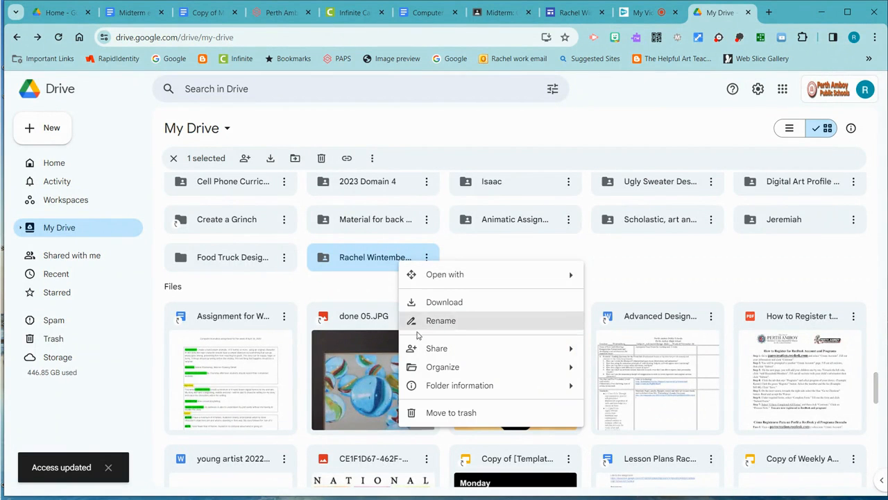
pyautogui.moveTo(430, 356)
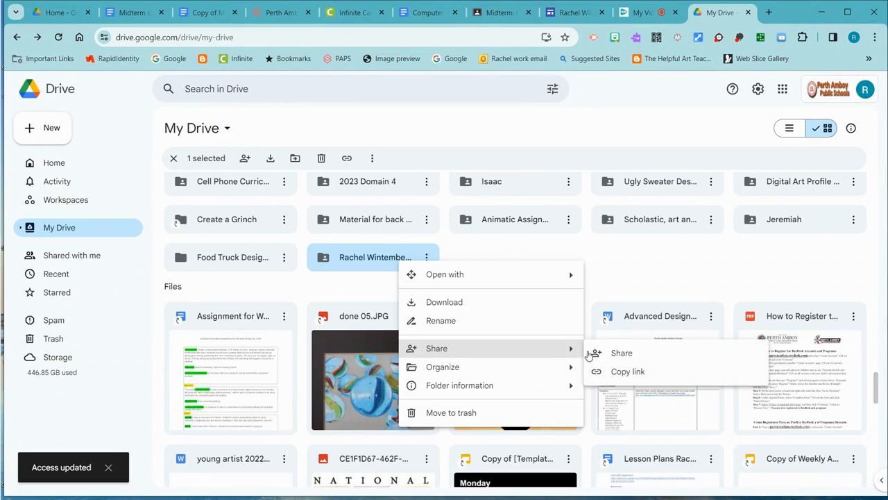
pyautogui.click(620, 354)
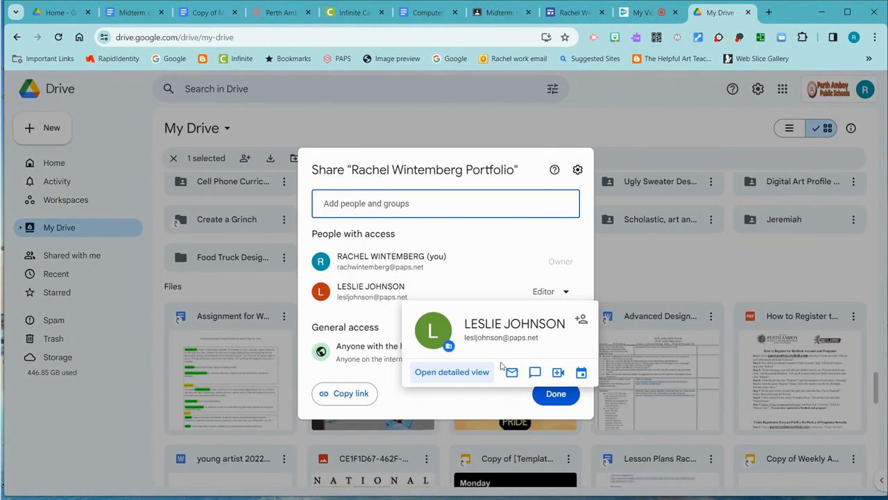
pyautogui.click(340, 395)
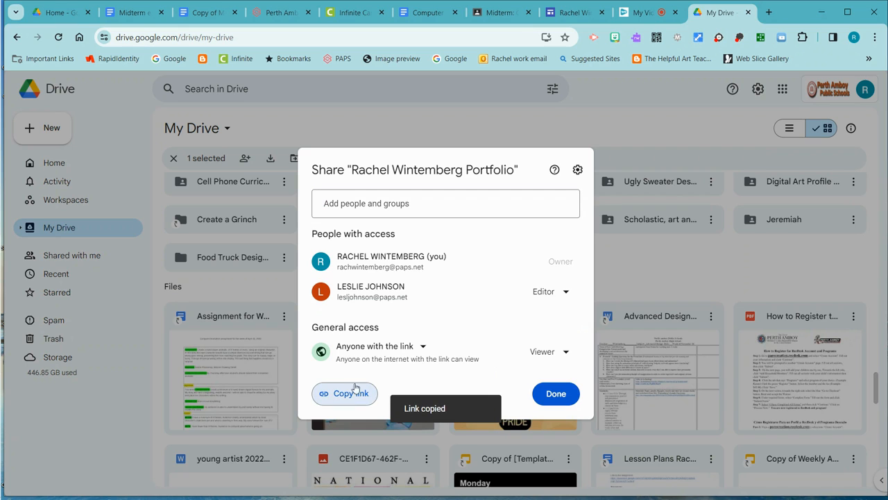
pyautogui.click(420, 14)
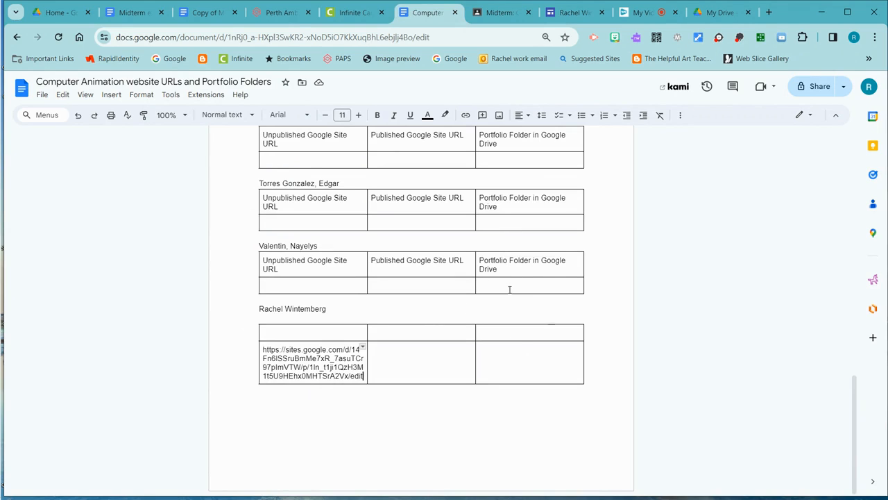
pyautogui.click(495, 351)
pyautogui.hotkey('ctrl', 'v')
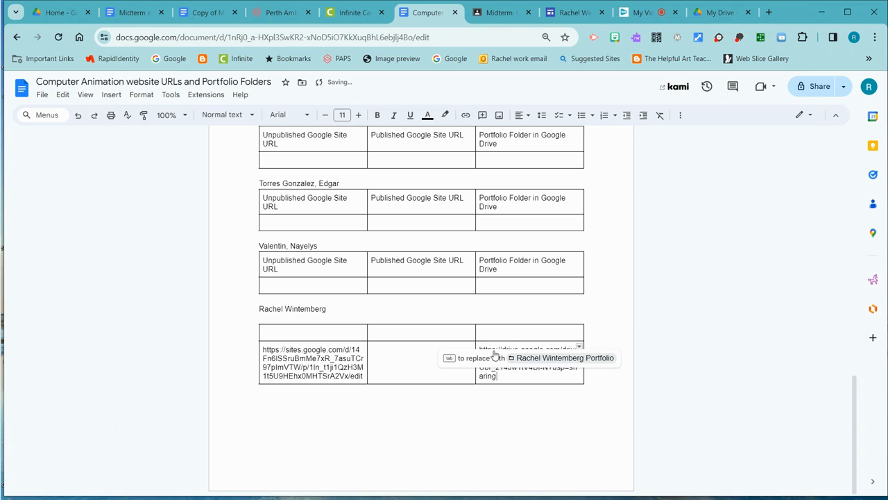
pyautogui.click(510, 398)
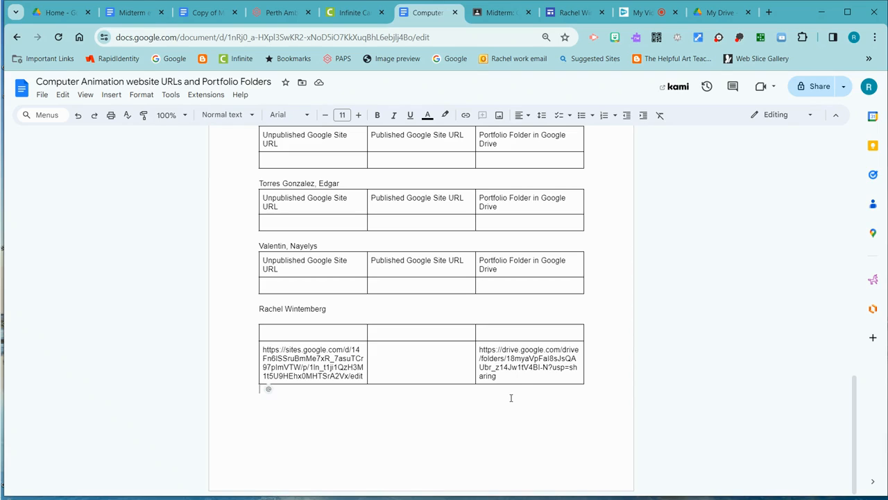
# - Add a line break after the folder URL and after the site URL in the table to turn both into hyperlinks
pyautogui.click(511, 377)
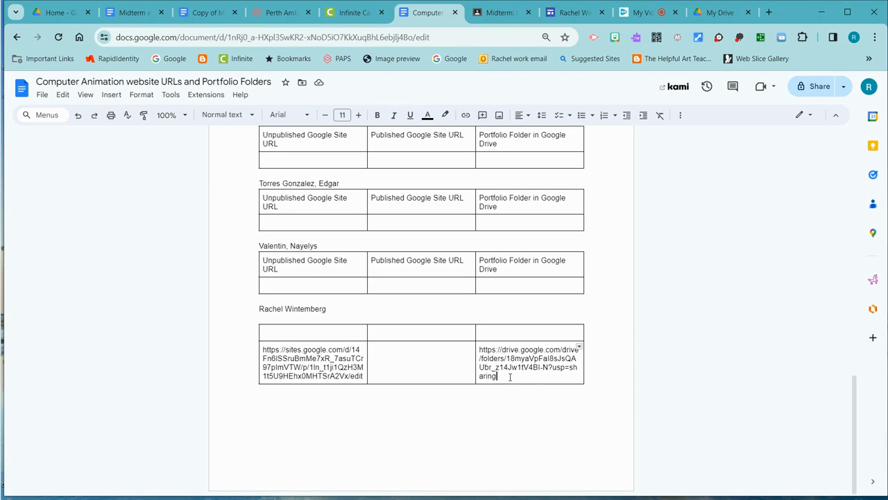
pyautogui.press('Return')
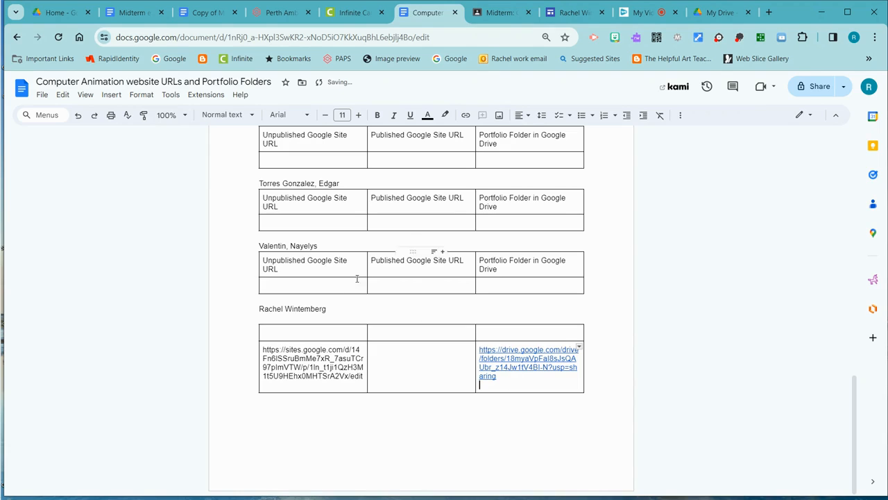
pyautogui.click(365, 375)
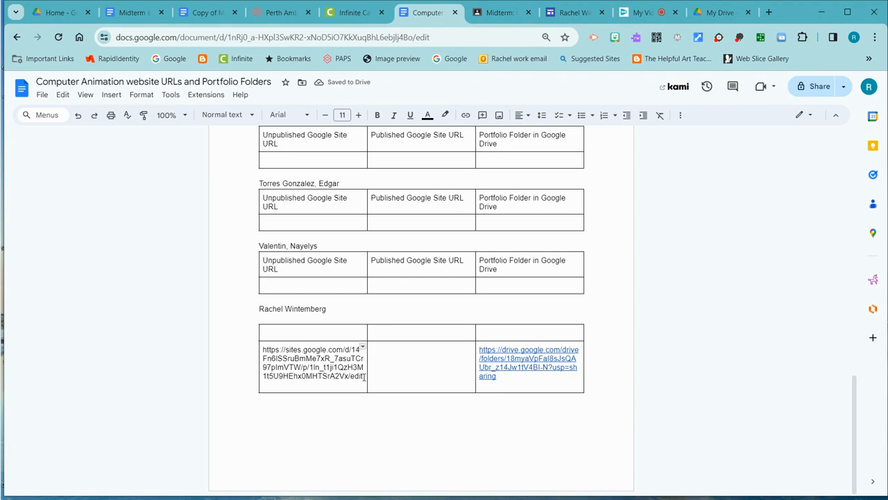
pyautogui.press('Return')
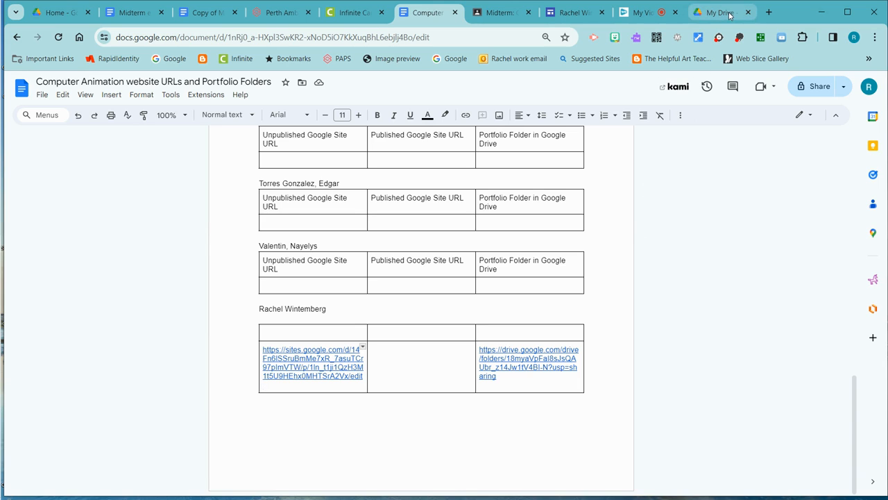
# - Open Google Classroom in a new browser tab and go to the Classwork page of the Computer Animation class
pyautogui.click(769, 13)
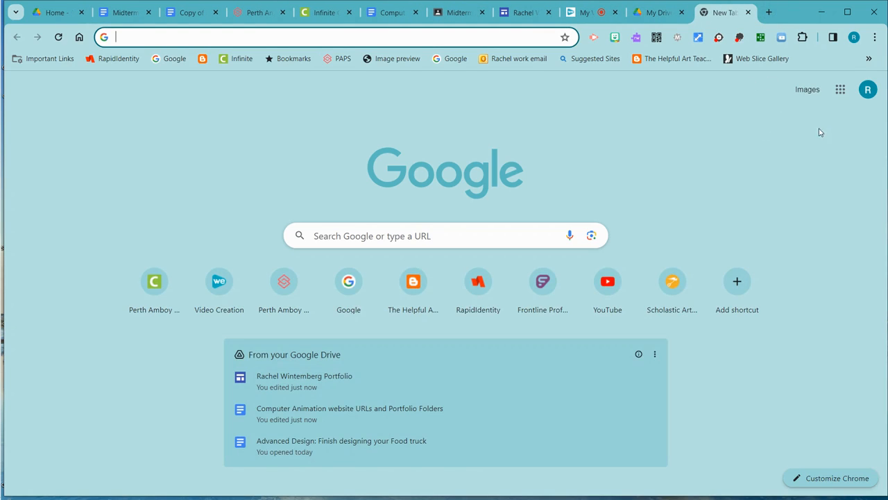
pyautogui.click(841, 89)
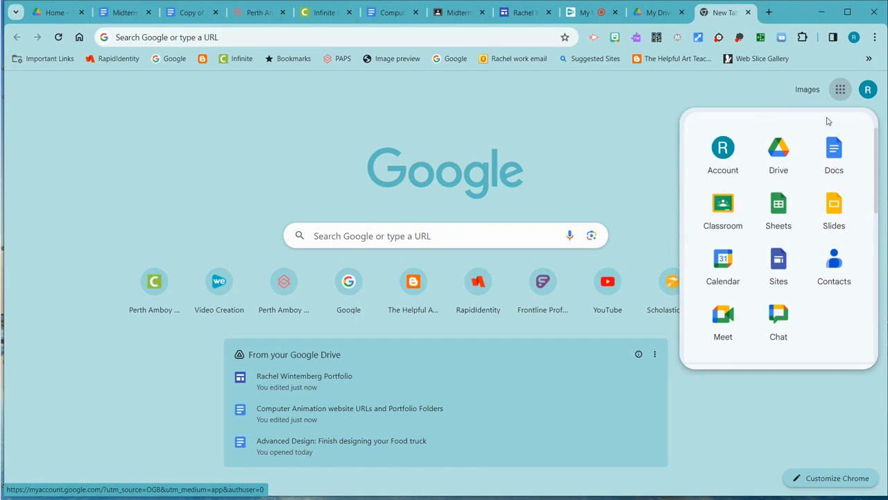
pyautogui.click(726, 215)
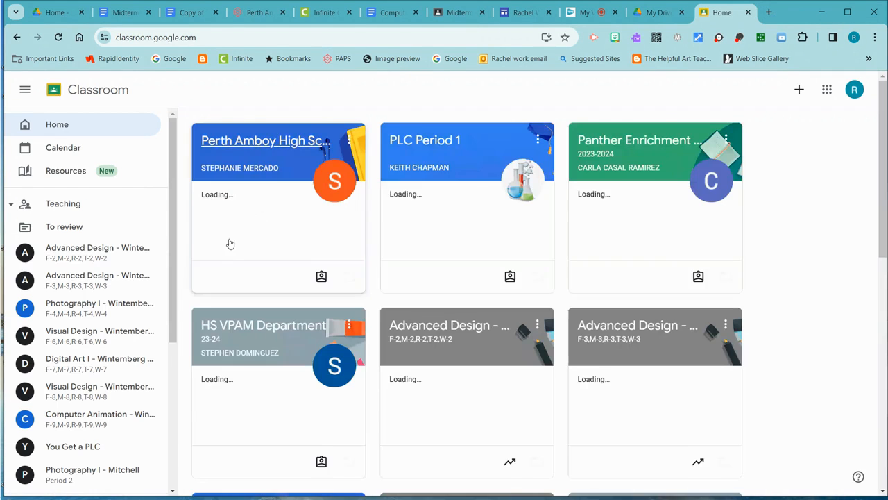
pyautogui.moveTo(174, 330); pyautogui.dragTo(176, 396)
pyautogui.click(130, 312)
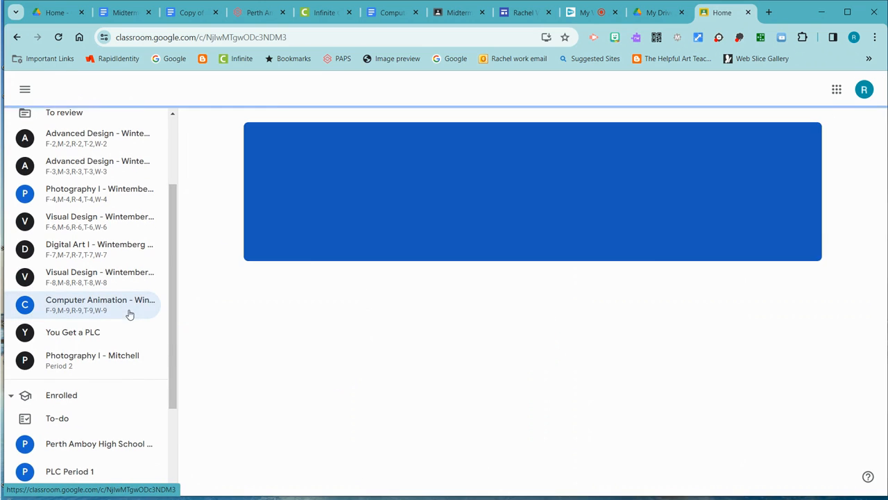
pyautogui.click(297, 130)
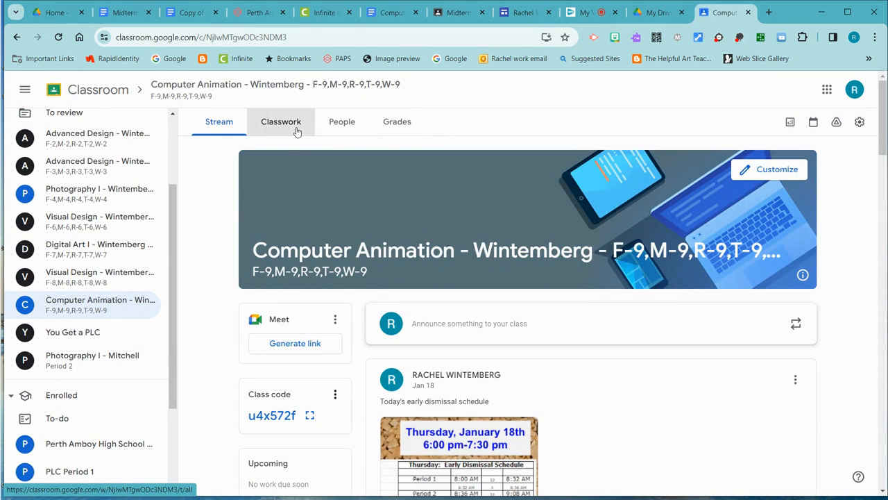
# - Find The 12 Principles of Animation-Squash and Stretch in the Classwork list and open its graded student work
pyautogui.scroll(-7, 575, 217)
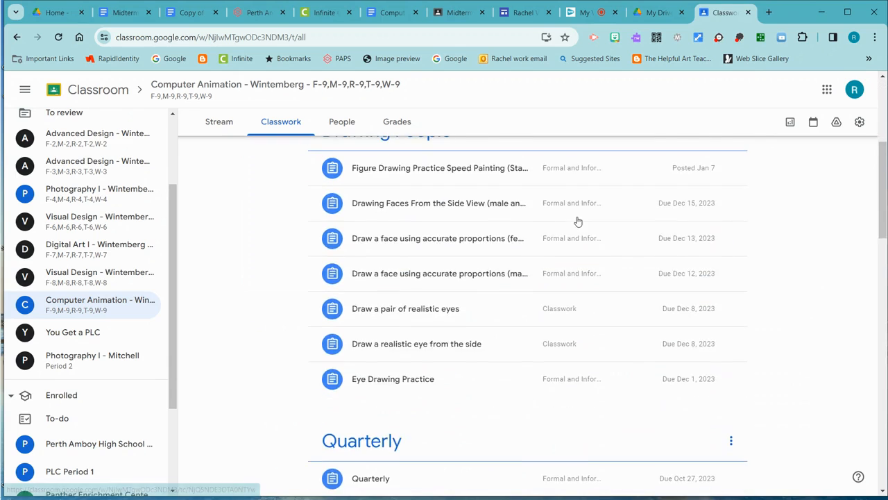
pyautogui.scroll(-12, 579, 223)
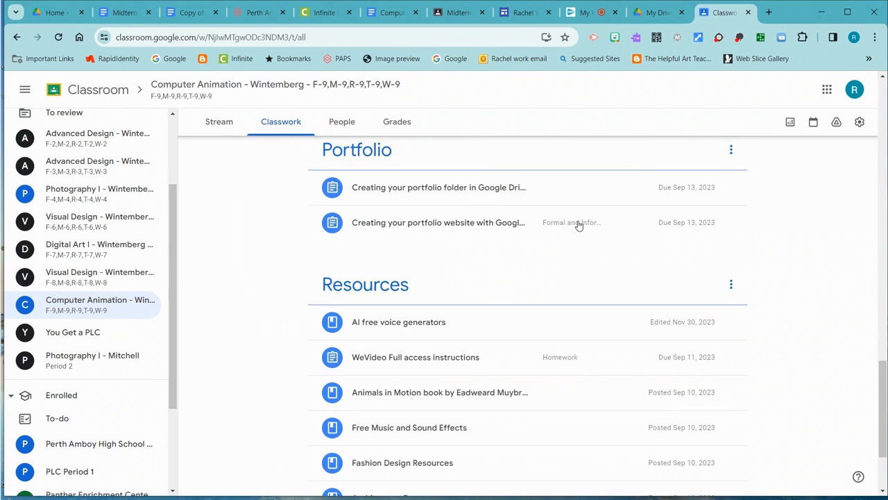
pyautogui.scroll(4, 576, 326)
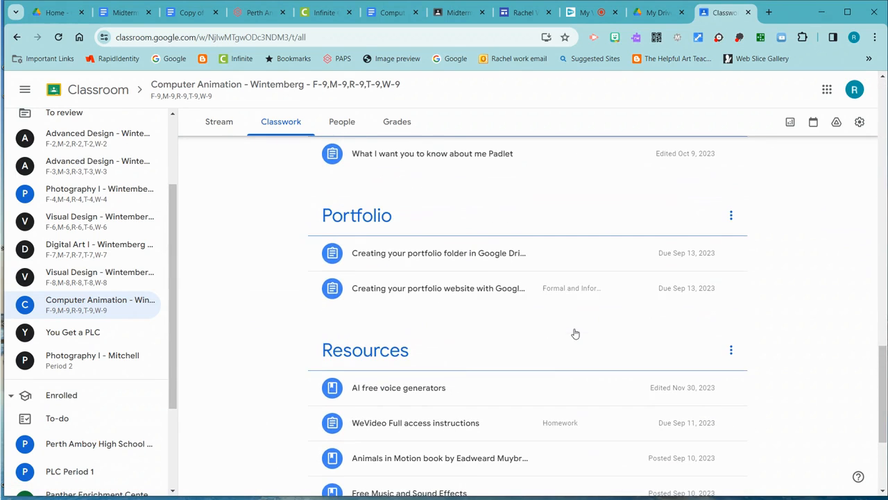
pyautogui.scroll(1, 575, 334)
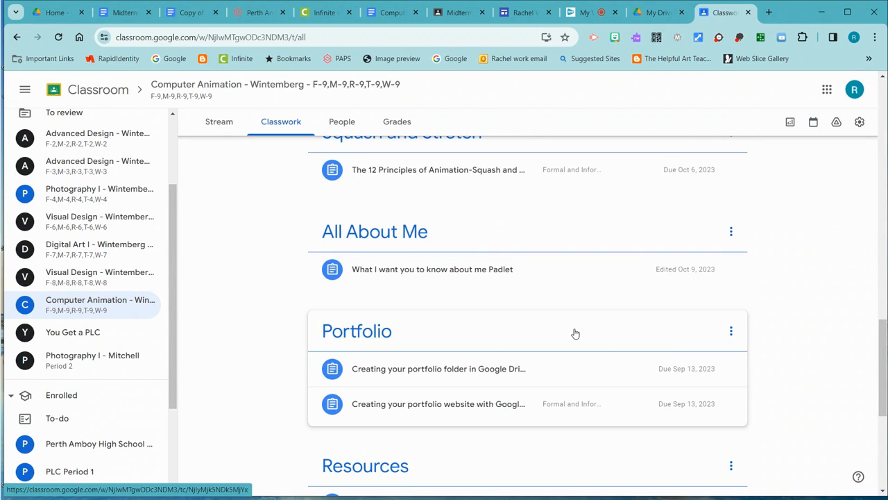
pyautogui.scroll(2, 575, 334)
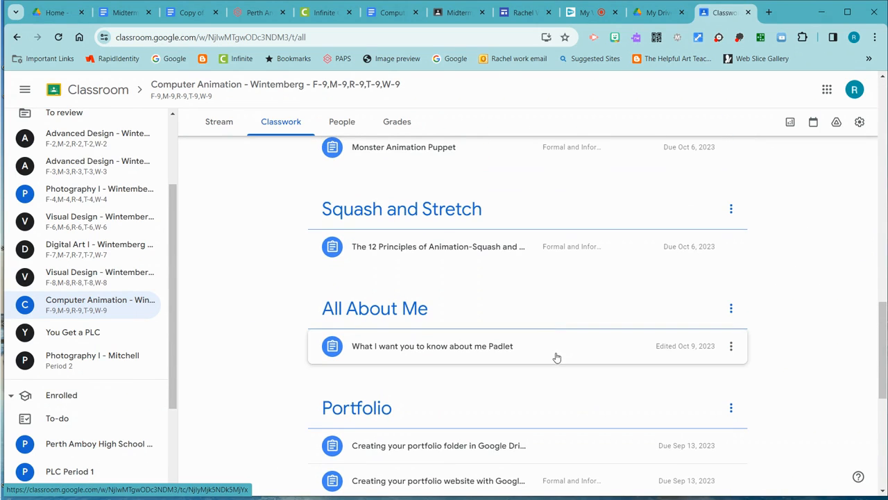
pyautogui.scroll(2, 555, 361)
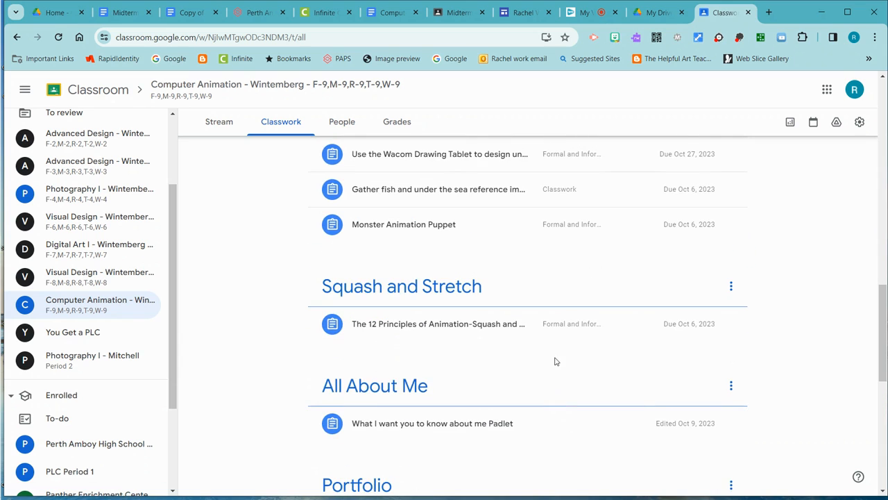
pyautogui.click(499, 334)
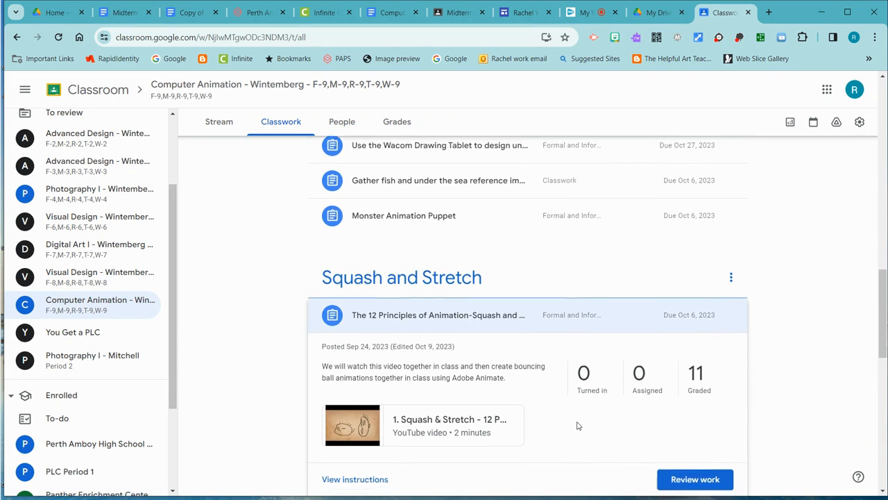
pyautogui.scroll(-1, 559, 410)
pyautogui.scroll(-2, 628, 386)
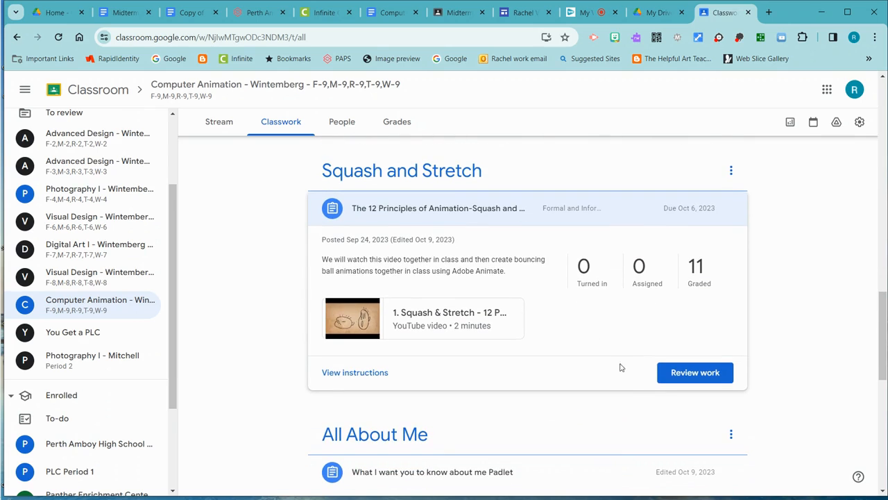
pyautogui.click(698, 269)
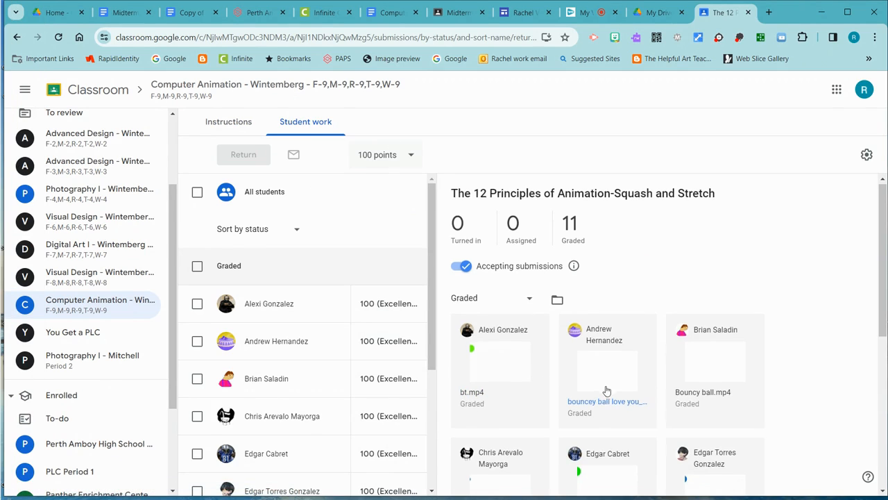
# - Open the last student's graded submission and download its video, squash and stretch_1.mp4
pyautogui.scroll(-5, 607, 391)
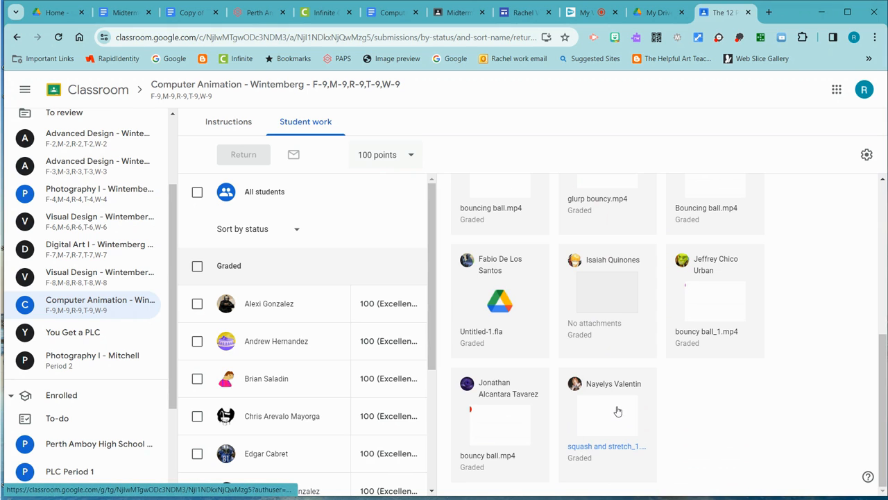
pyautogui.click(618, 412)
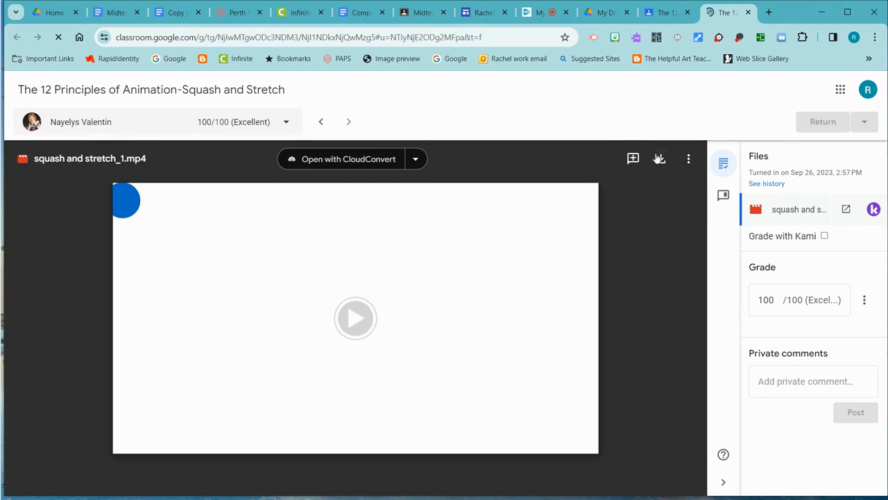
pyautogui.click(661, 161)
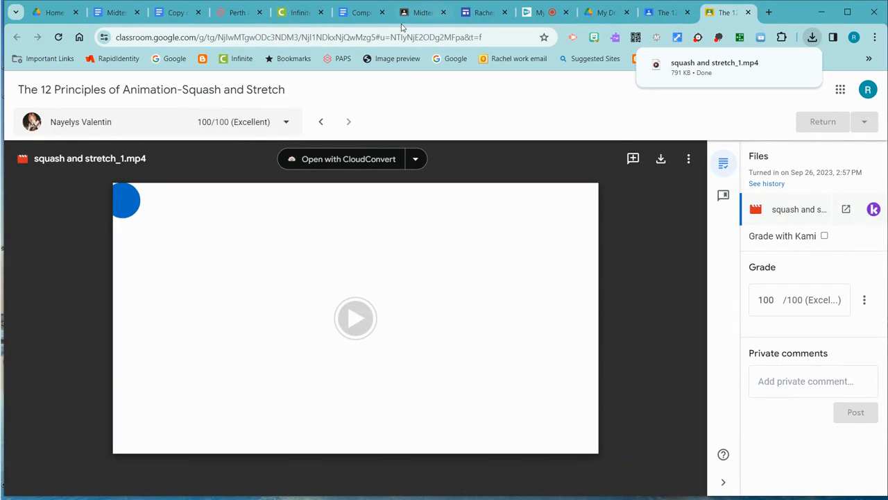
# - Return to the class's Classwork list and open the graded student work for the Monster Animation Puppet assignment
pyautogui.click(670, 11)
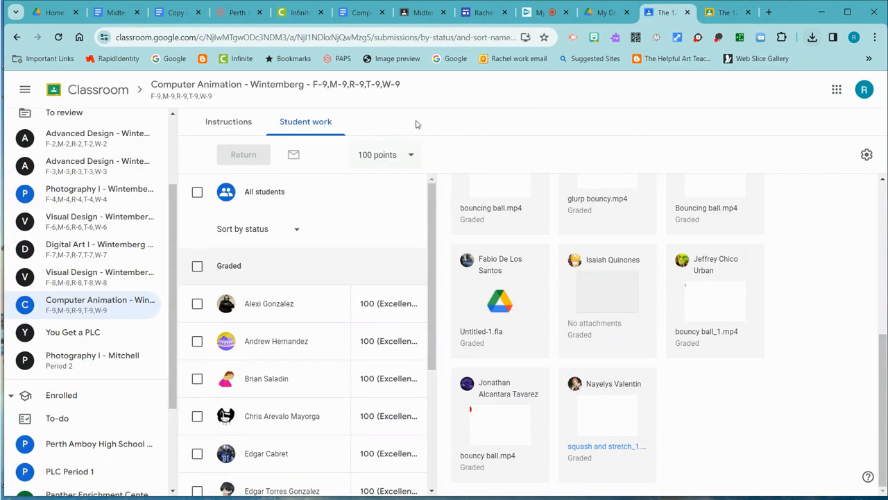
pyautogui.click(224, 85)
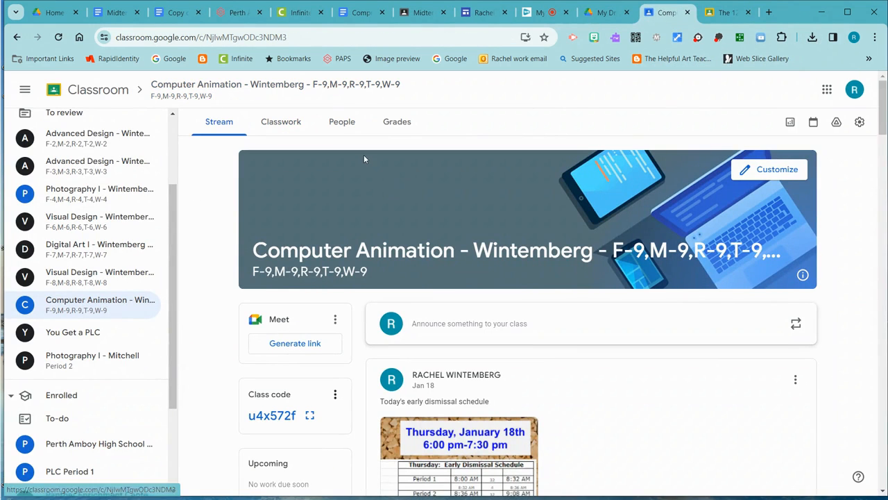
pyautogui.click(297, 124)
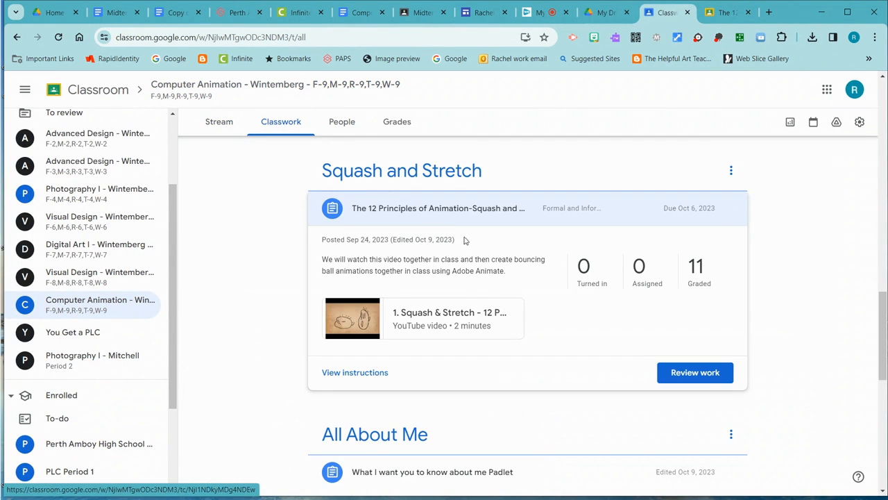
pyautogui.scroll(2, 342, 251)
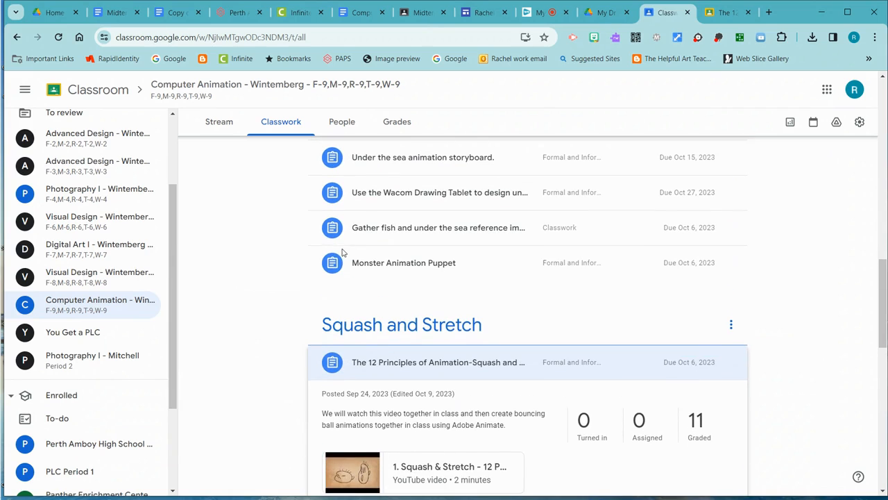
pyautogui.scroll(1, 433, 303)
pyautogui.click(436, 305)
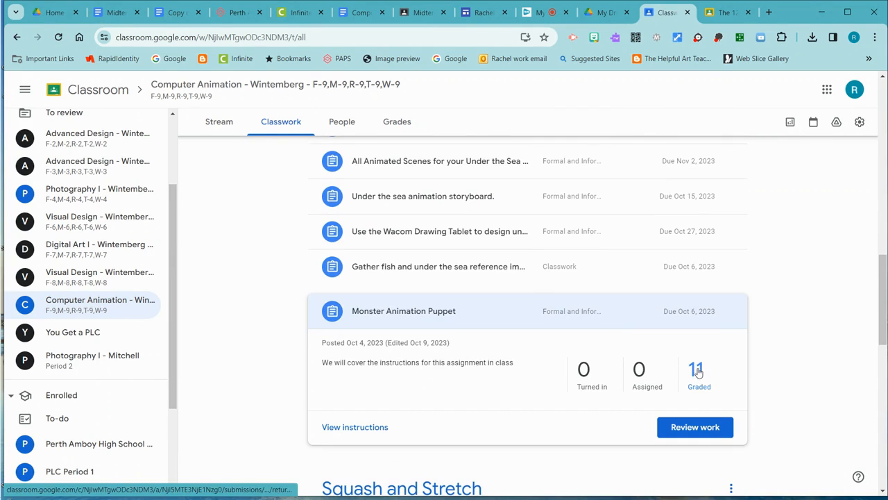
pyautogui.click(696, 370)
# - Open the last student's graded Monster Animation Puppet submission and download creature.mp4
pyautogui.scroll(-6, 609, 288)
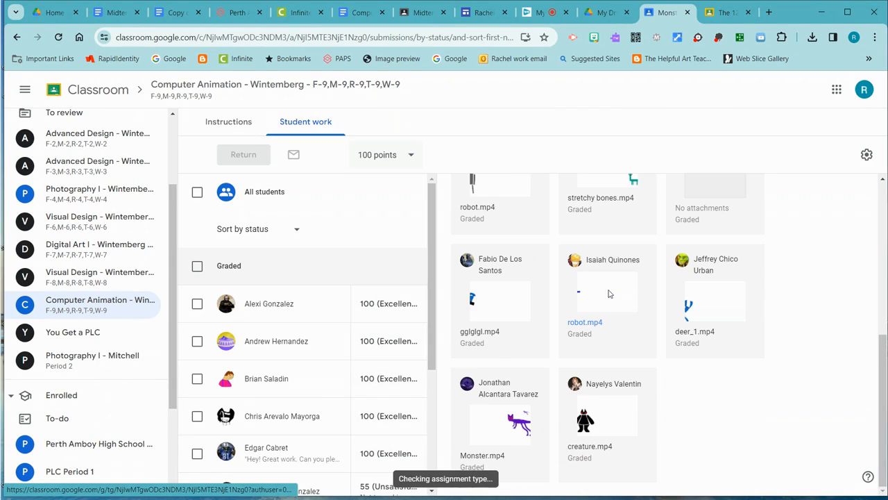
pyautogui.click(619, 415)
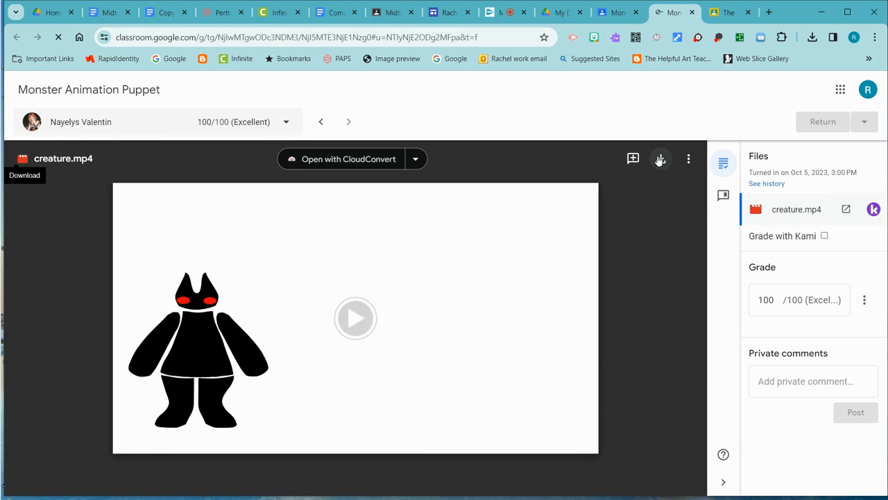
pyautogui.click(661, 160)
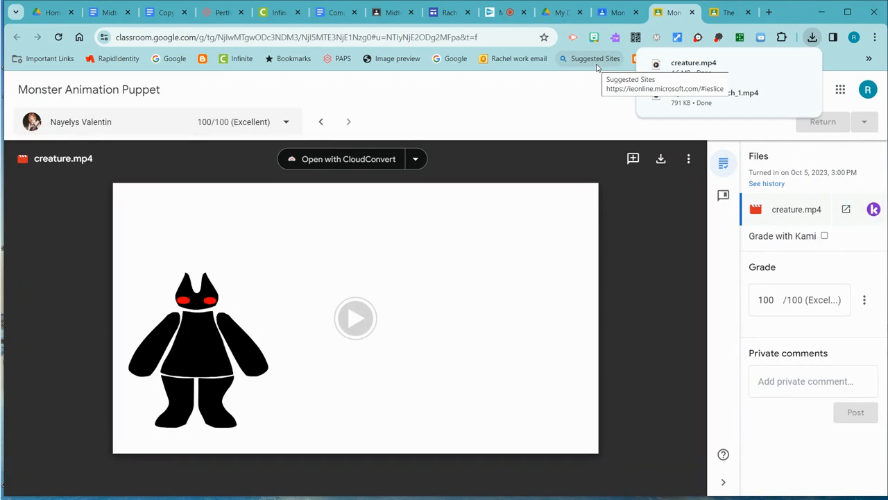
# - Go back to the class's Classwork list and open the graded student work for Final Under the Sea Animation
pyautogui.click(615, 11)
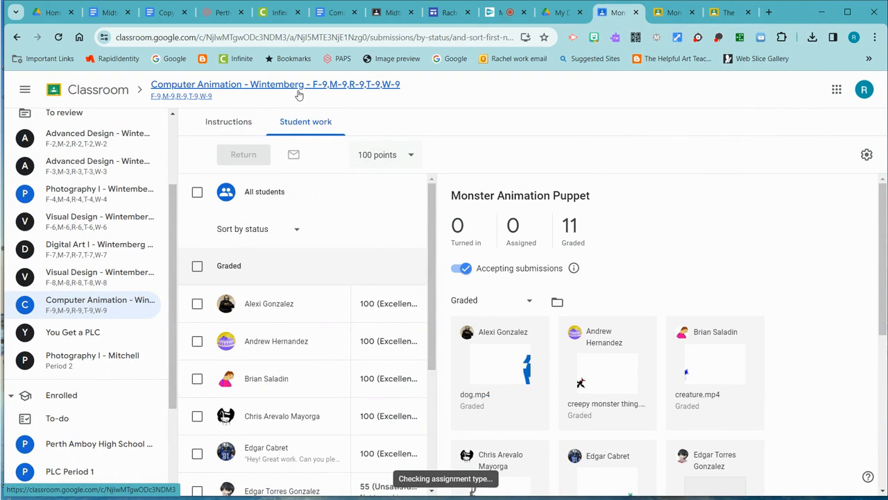
pyautogui.click(299, 95)
pyautogui.click(289, 122)
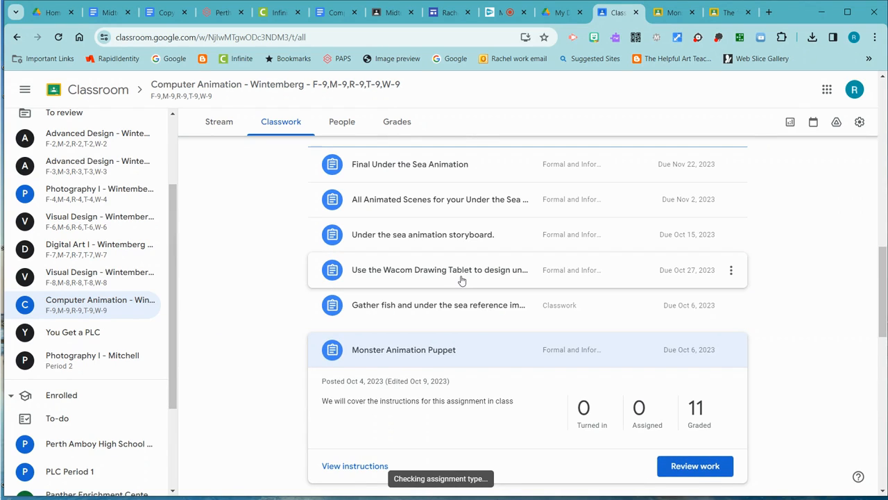
pyautogui.click(463, 276)
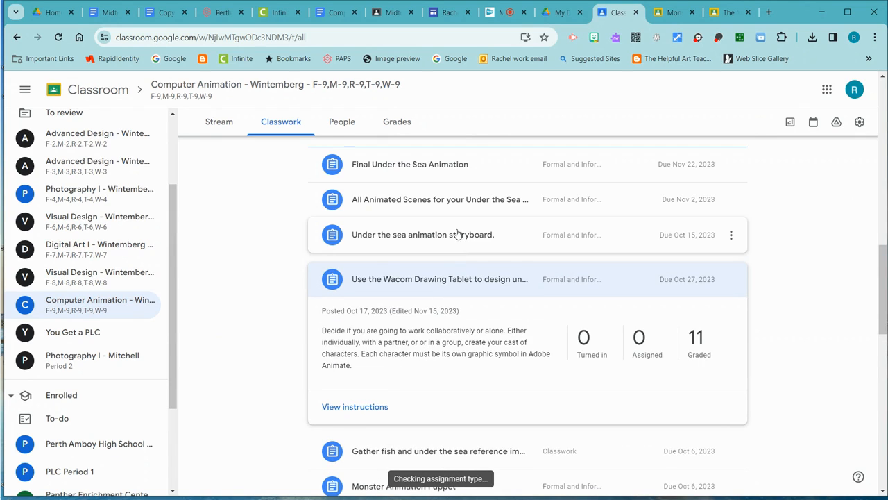
pyautogui.scroll(1, 448, 231)
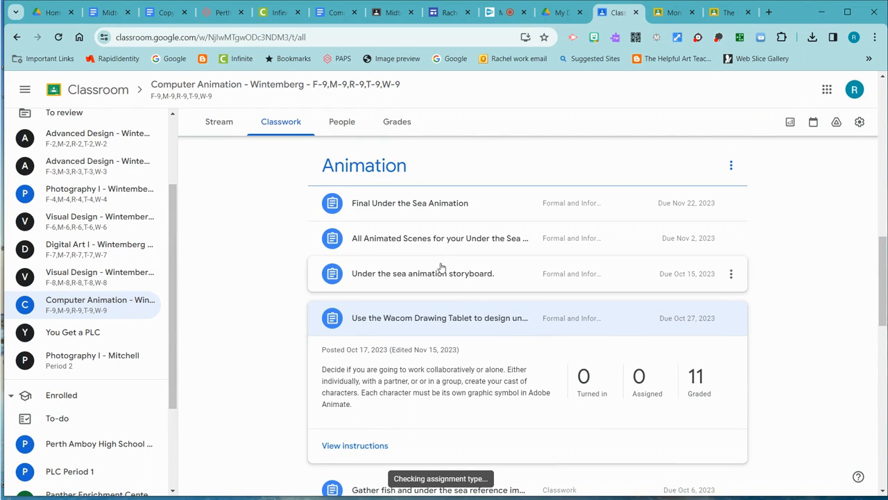
pyautogui.click(450, 208)
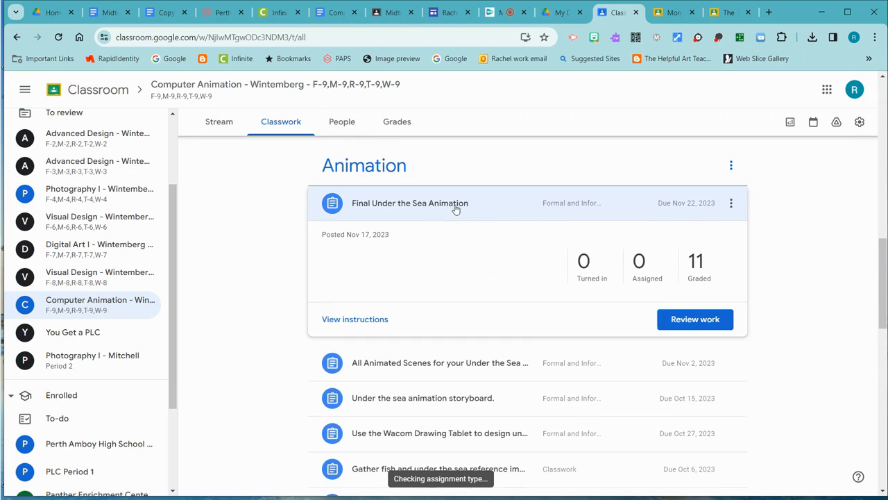
pyautogui.click(697, 263)
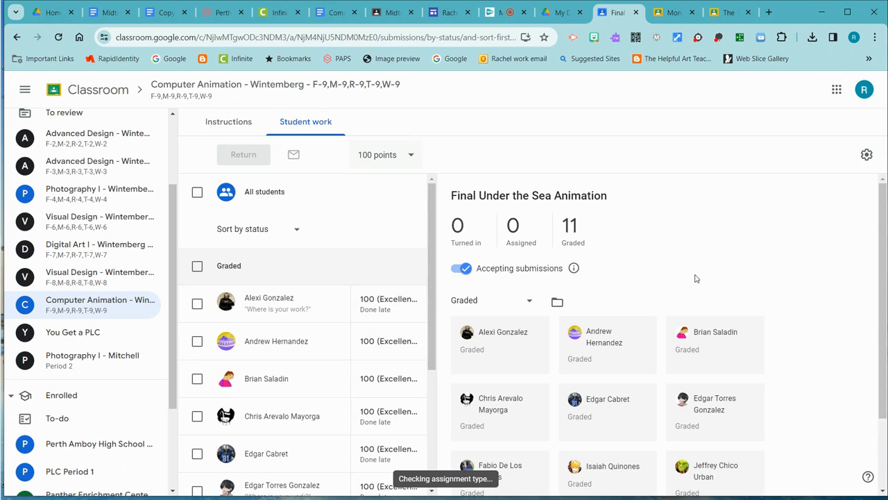
# - Download Under the Sea.mp4 from the last student's graded submission and return to the assignment's student work page
pyautogui.scroll(-5, 728, 311)
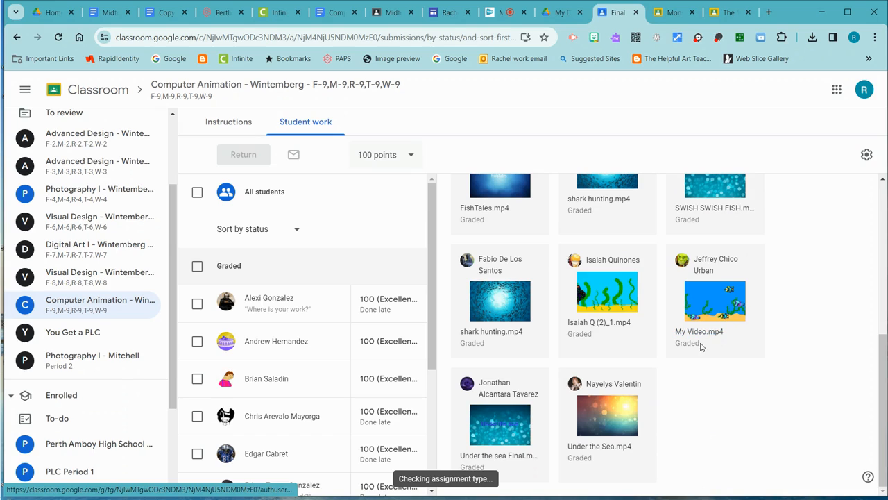
pyautogui.click(634, 415)
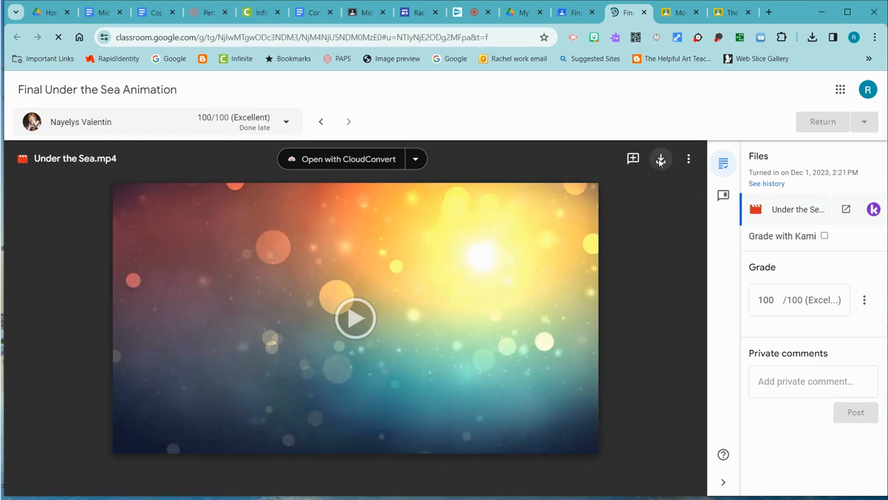
pyautogui.click(660, 160)
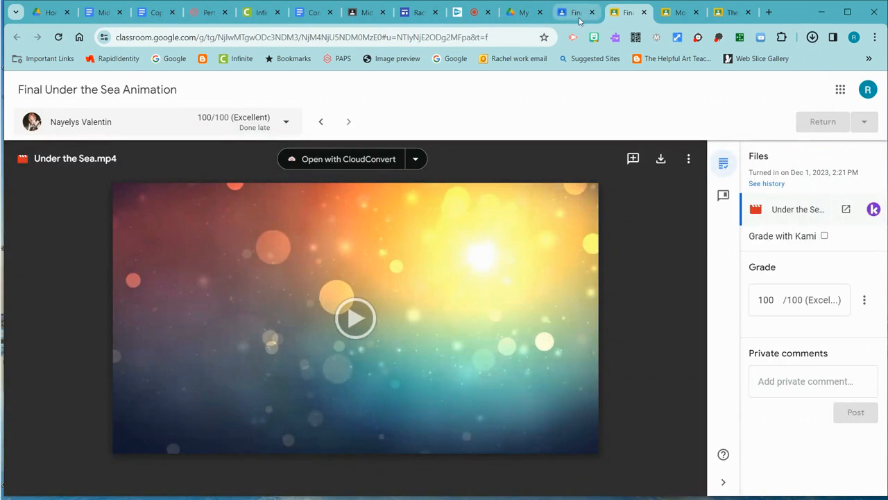
pyautogui.click(579, 19)
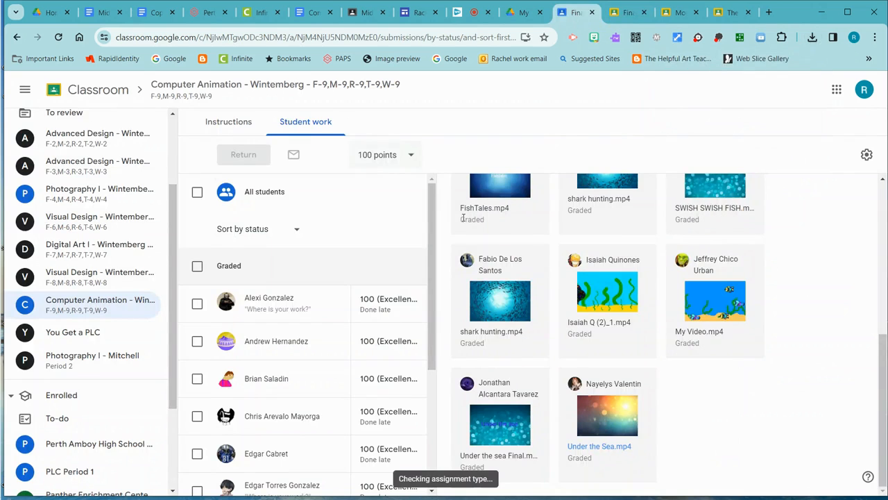
# - Go back to the class's Classwork list and open the graded student work for the Shape Creatures assignment
pyautogui.scroll(3, 463, 217)
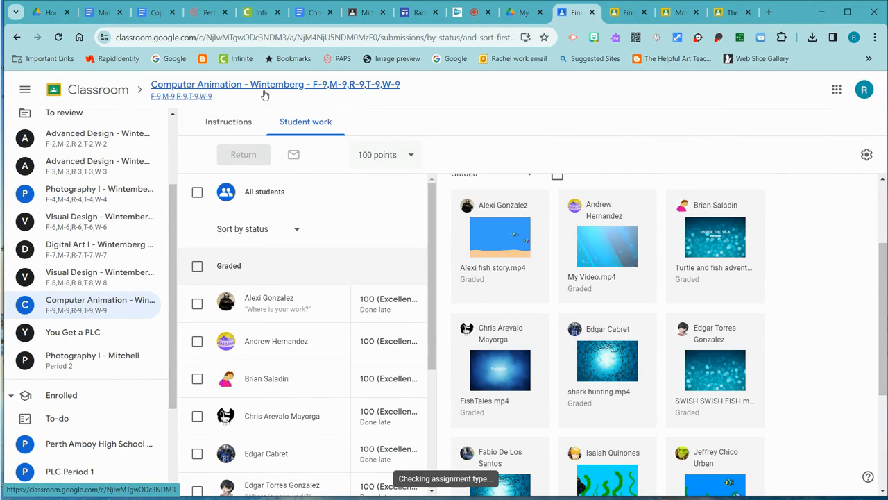
pyautogui.click(18, 38)
pyautogui.scroll(3, 520, 267)
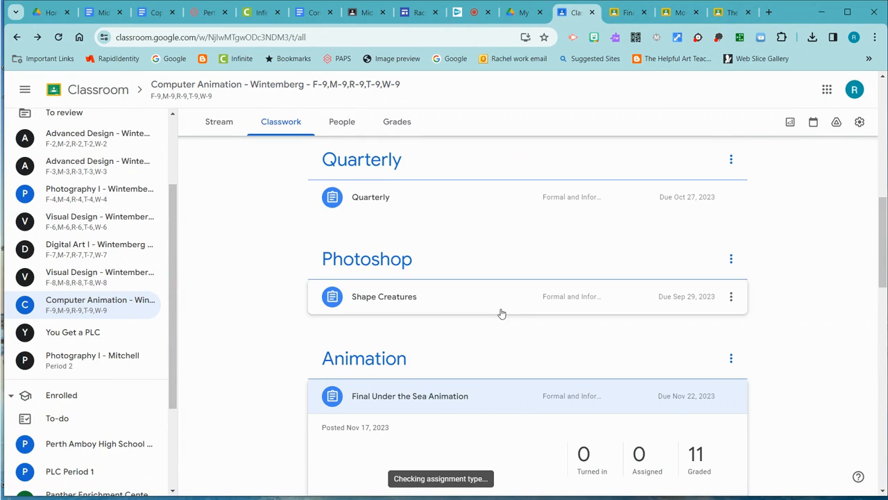
pyautogui.click(417, 298)
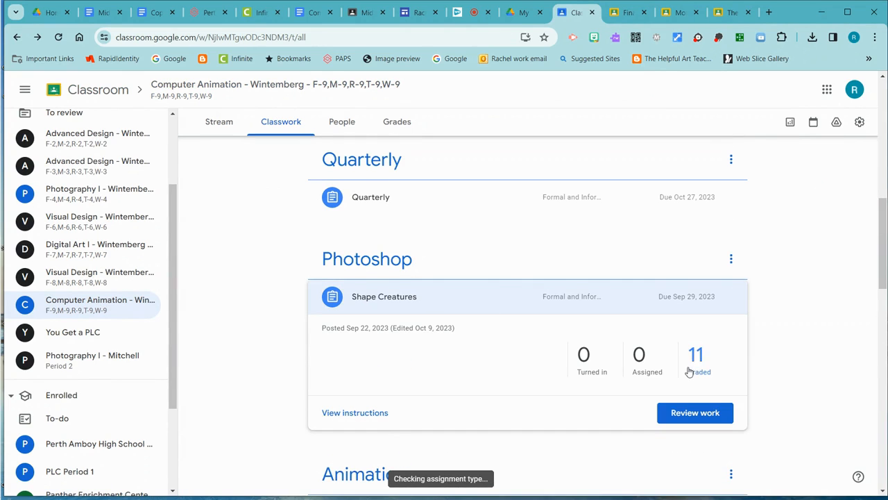
pyautogui.click(697, 364)
# - Open the last student's graded Shape Creatures submission and download cat.psd
pyautogui.scroll(-5, 719, 337)
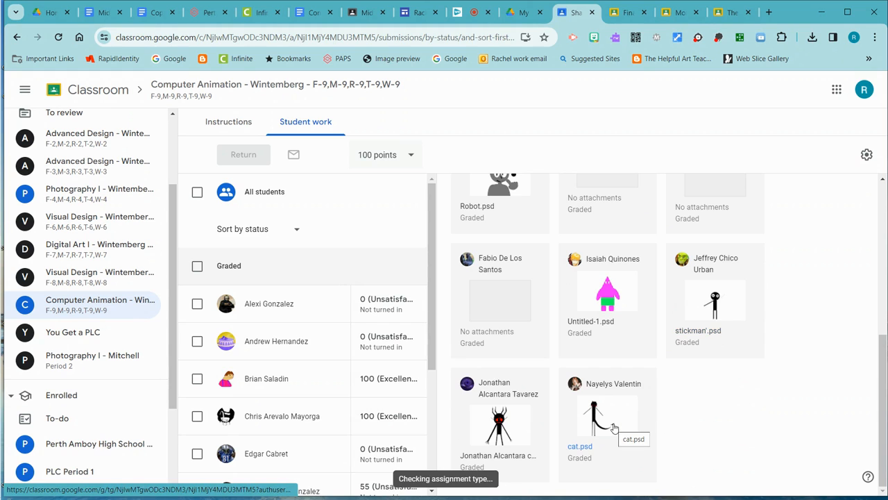
pyautogui.click(614, 427)
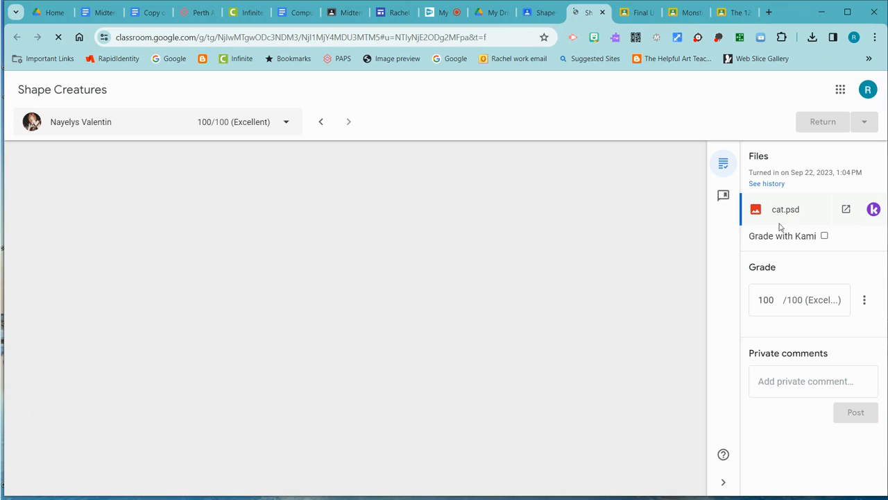
pyautogui.click(798, 221)
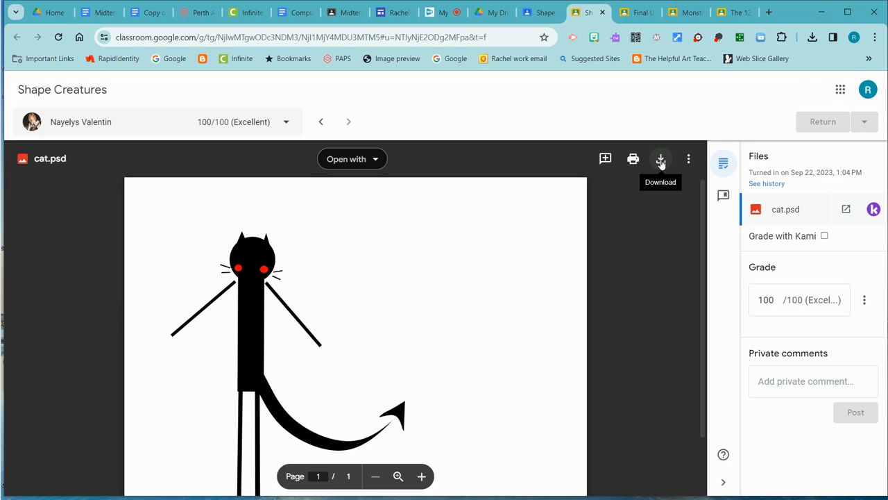
pyautogui.click(661, 160)
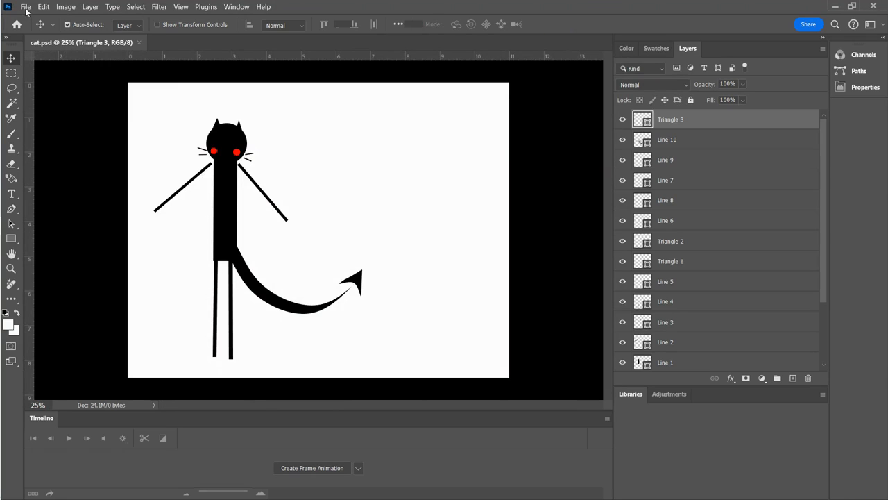
# - In Photoshop, quick-export cat.psd as a PNG named cat to the Downloads folder, and return to the browser
pyautogui.click(28, 6)
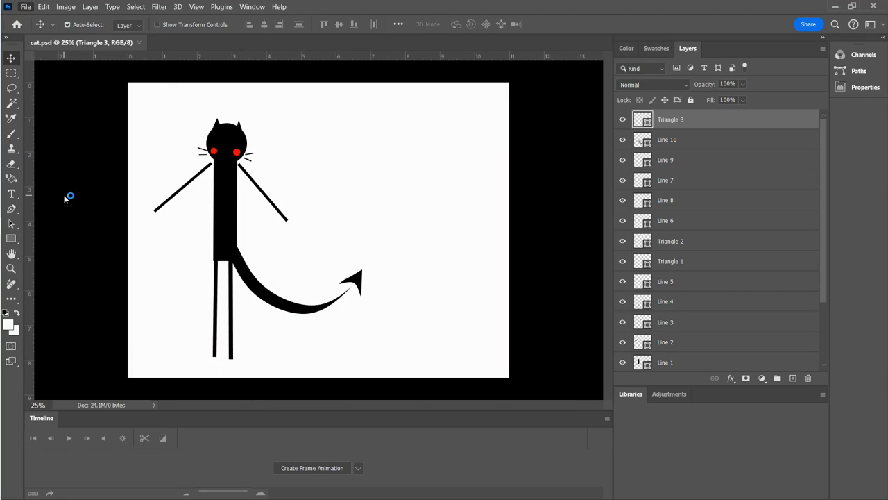
pyautogui.click(25, 7)
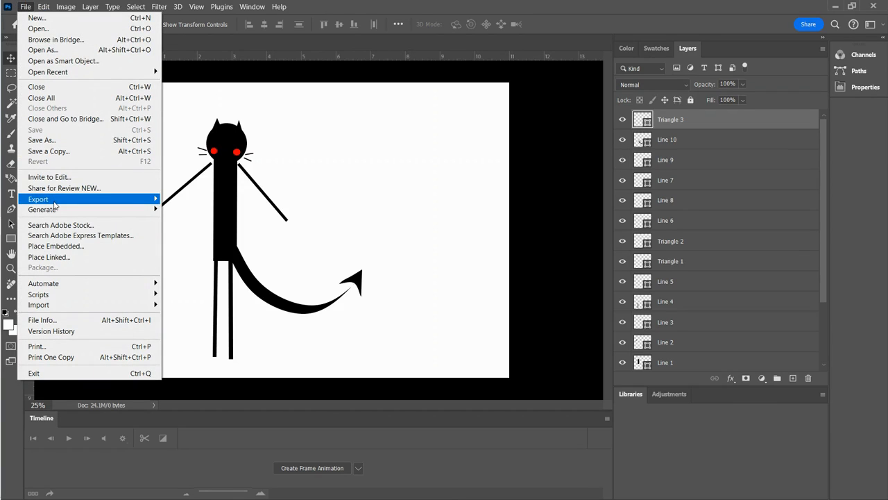
pyautogui.moveTo(105, 200)
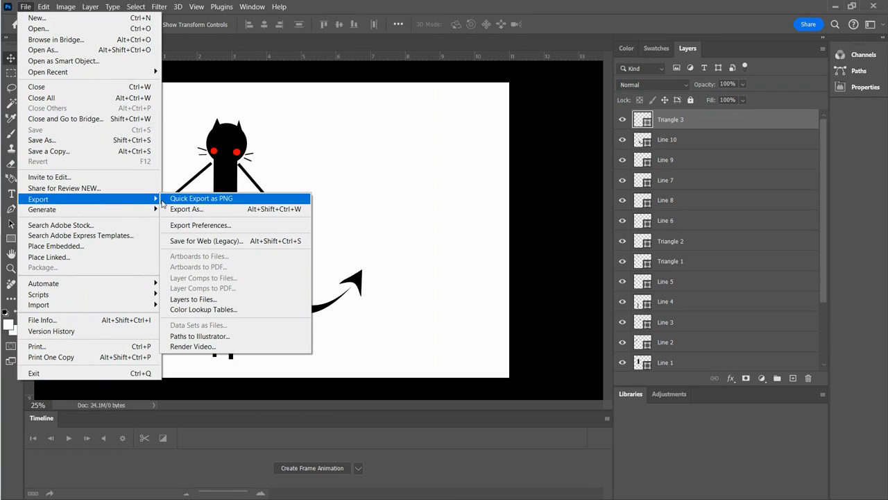
pyautogui.click(209, 199)
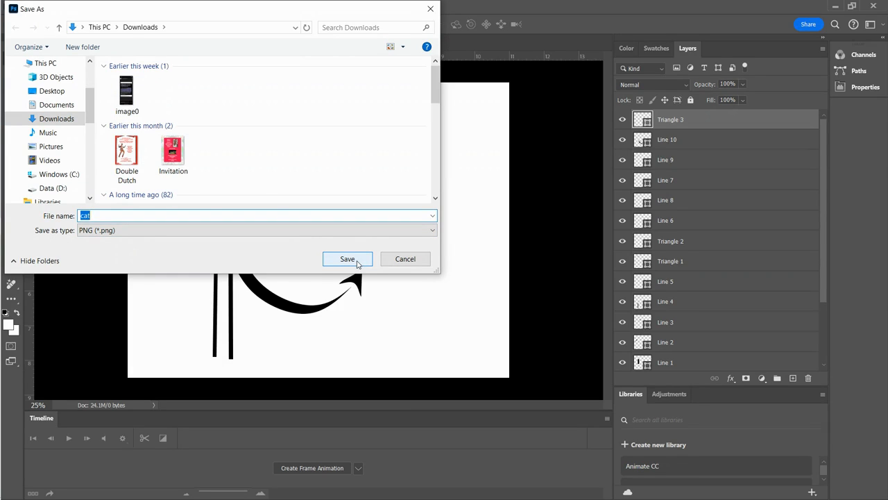
pyautogui.click(348, 259)
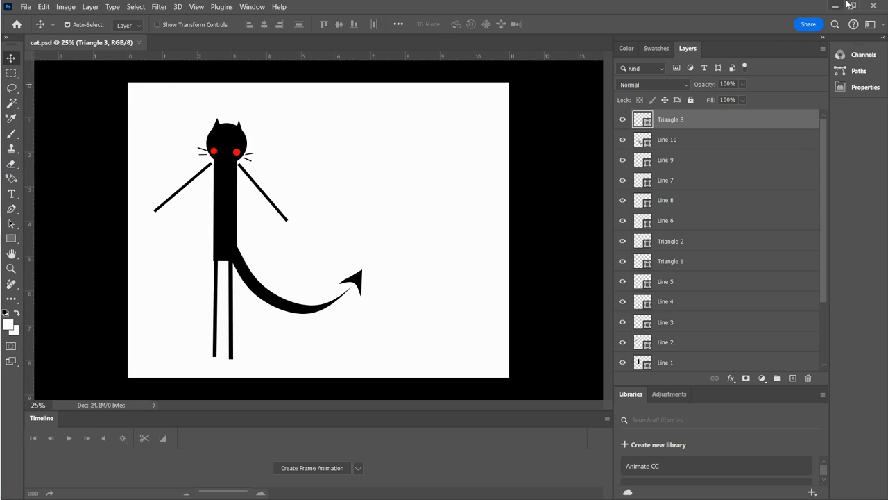
pyautogui.click(875, 6)
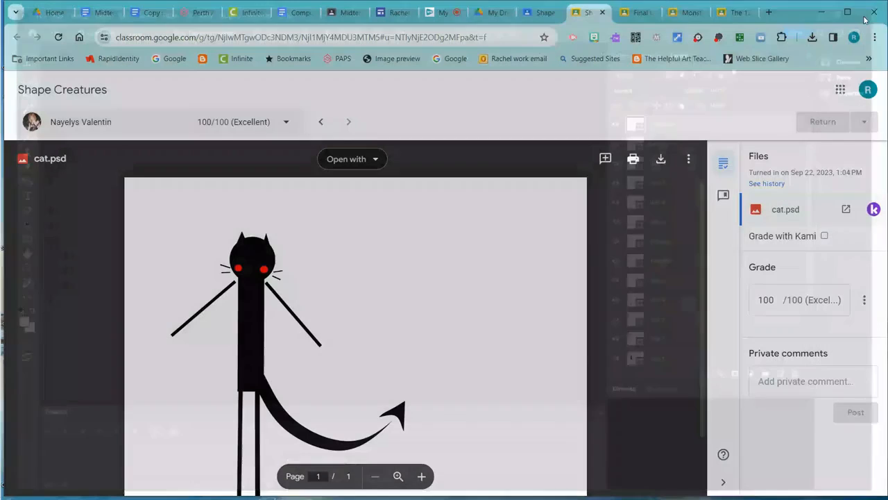
# - Return to the Classwork list and open the turned-in student work for Principles of Animation: Squash and Stretch, Exaggeration and Timing
pyautogui.click(538, 12)
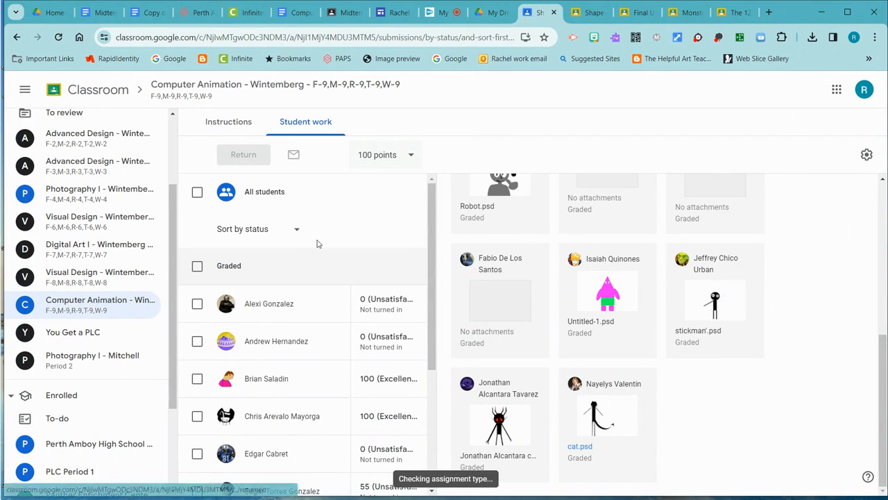
pyautogui.click(16, 37)
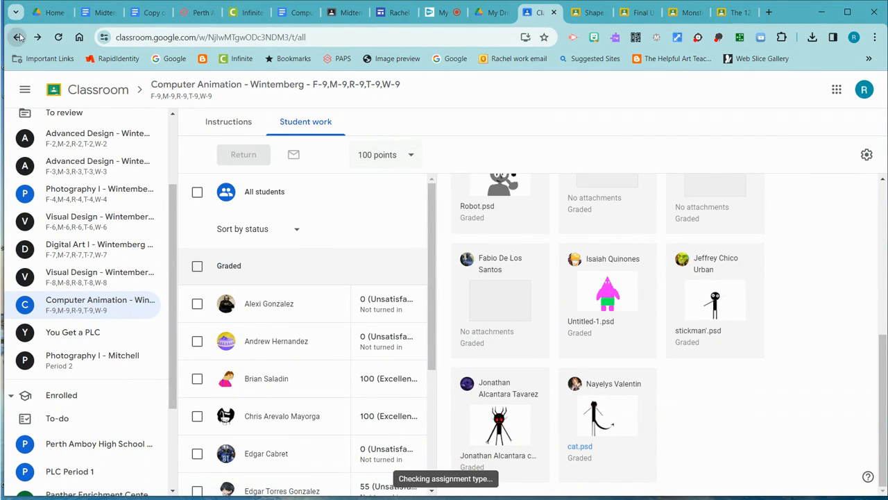
pyautogui.scroll(2, 417, 257)
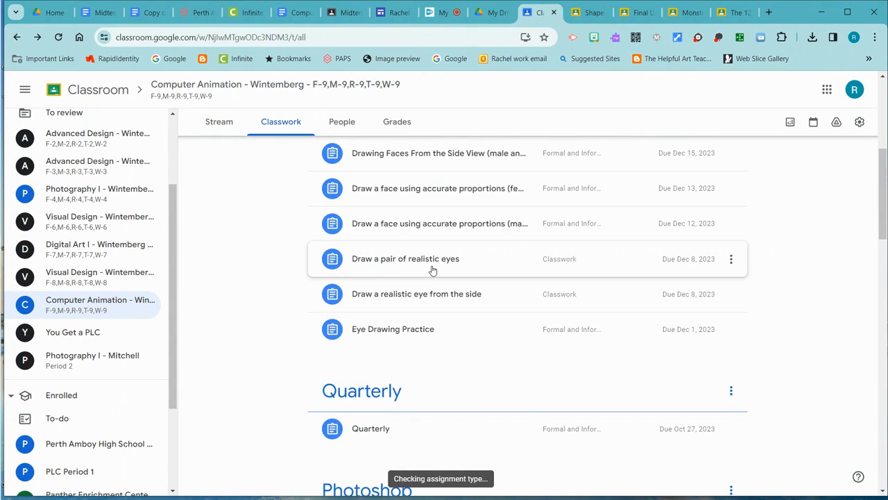
pyautogui.scroll(2, 430, 270)
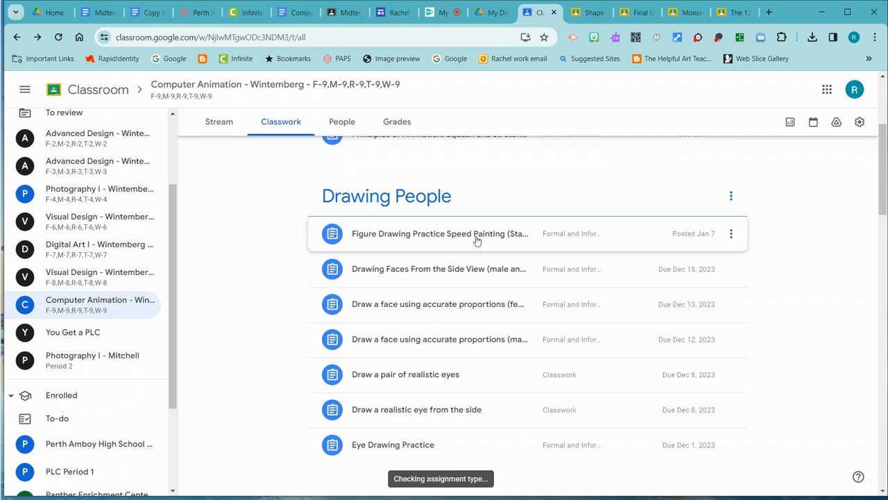
pyautogui.scroll(1, 470, 253)
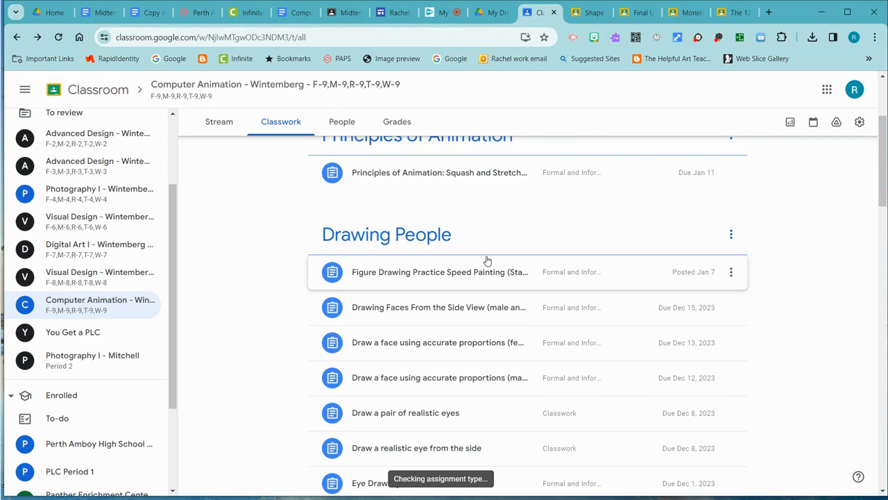
pyautogui.click(444, 178)
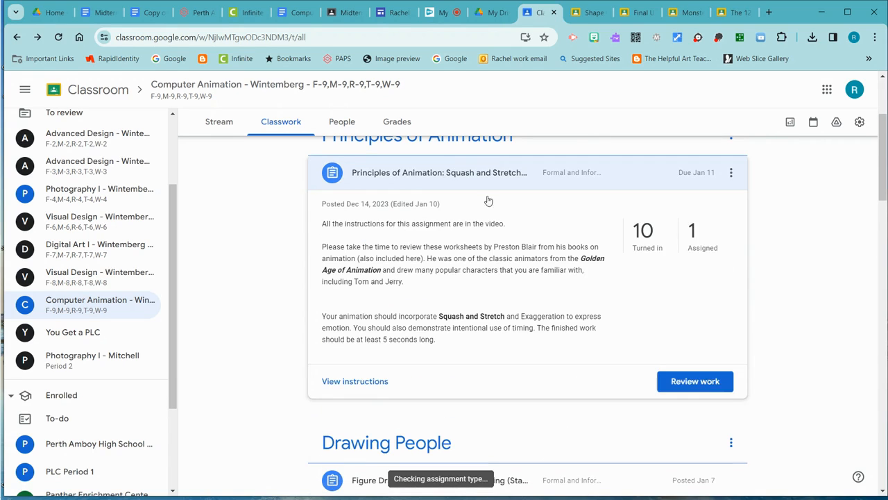
pyautogui.click(635, 234)
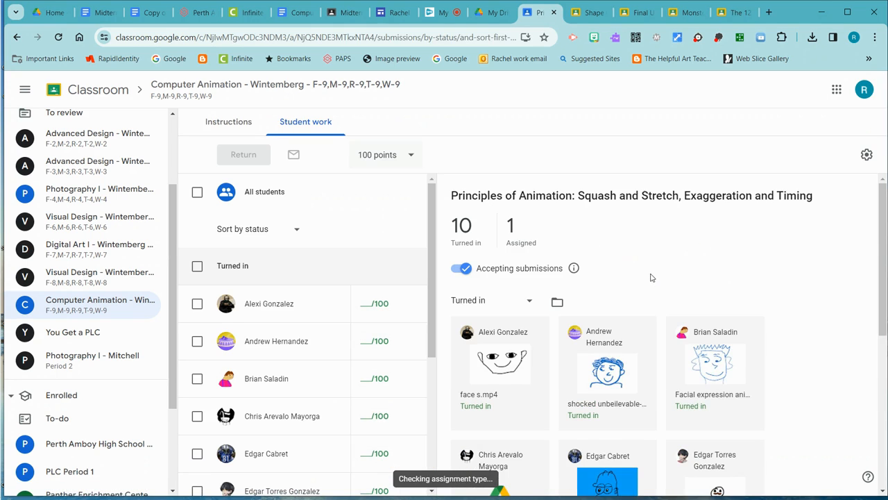
# - Open the last turned-in Principles of Animation submission and download Emotions_1.mp4
pyautogui.scroll(-3, 743, 331)
pyautogui.scroll(-2, 742, 331)
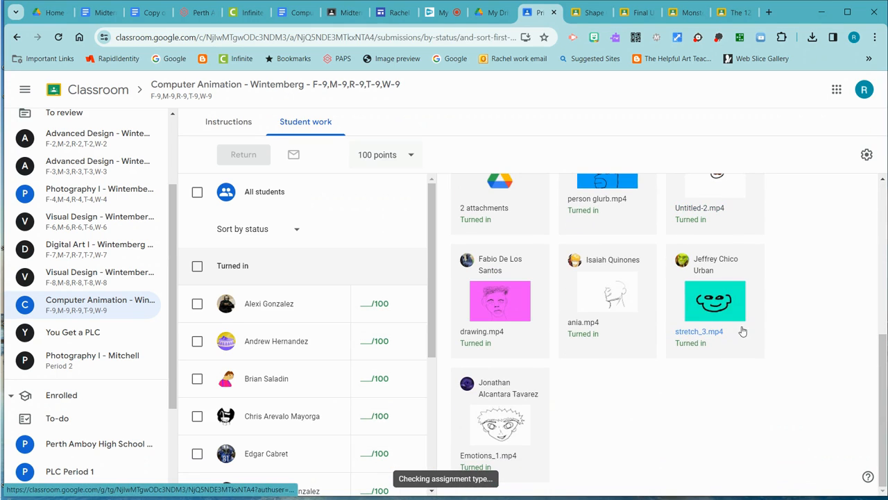
pyautogui.click(510, 419)
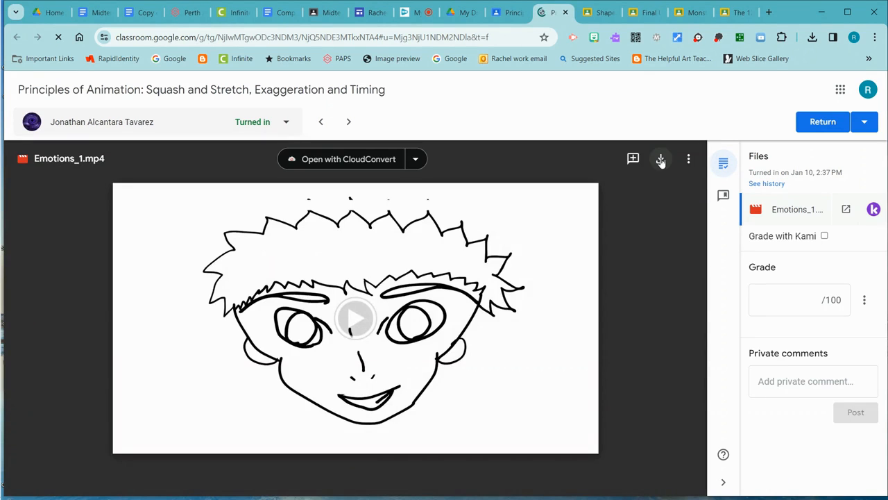
pyautogui.click(661, 160)
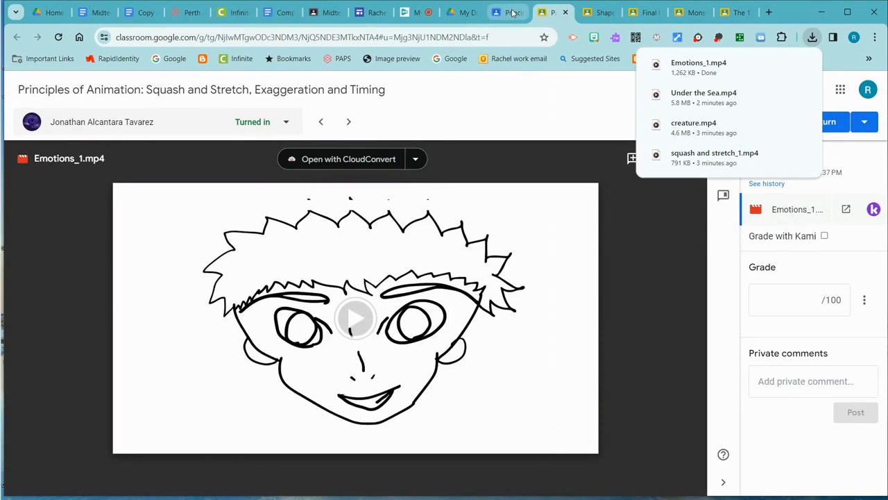
# - Go back to Classwork, open the graded work for Draw a pair of realistic eyes, and view the knjn.psd submission
pyautogui.click(507, 12)
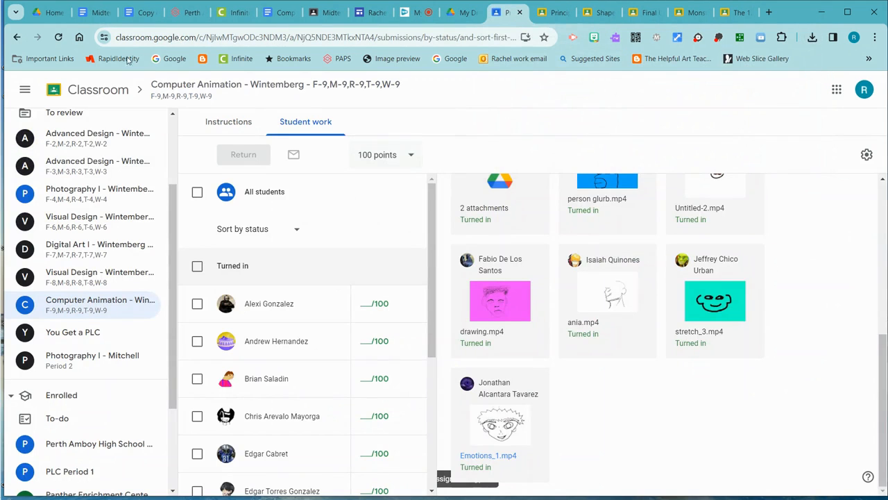
pyautogui.click(17, 37)
pyautogui.scroll(-5, 293, 337)
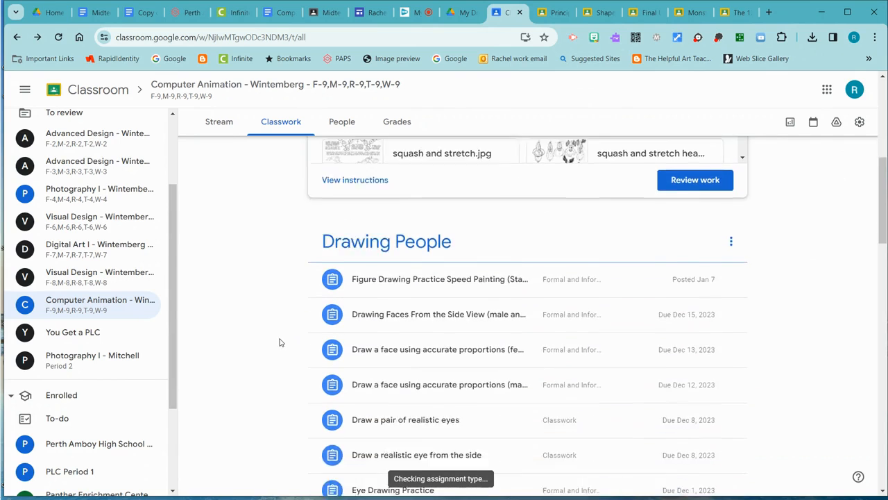
pyautogui.click(417, 331)
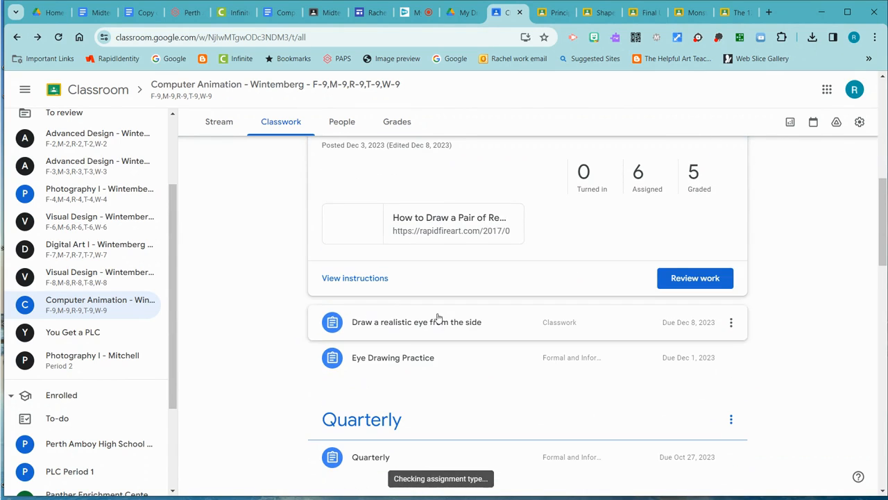
pyautogui.click(693, 175)
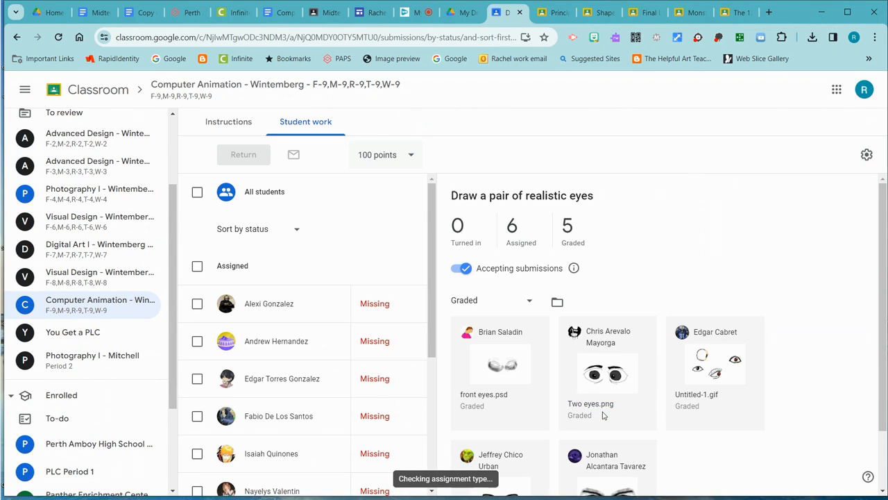
pyautogui.scroll(-1, 731, 451)
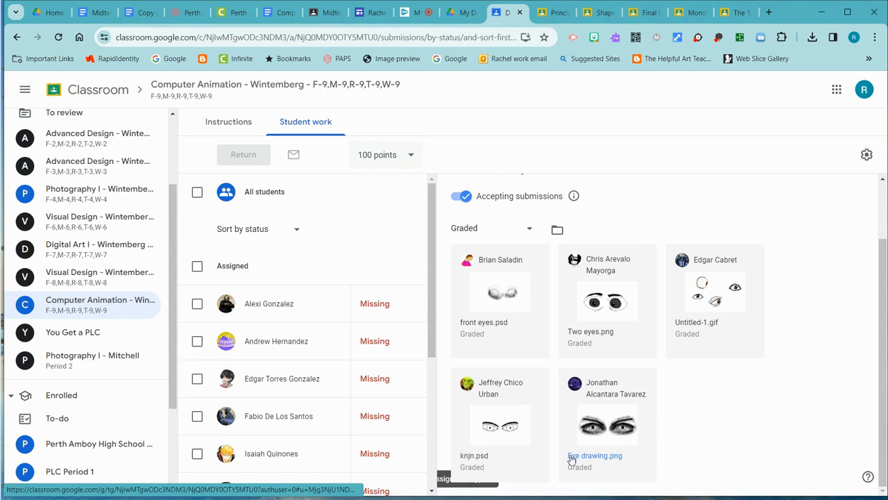
pyautogui.click(506, 438)
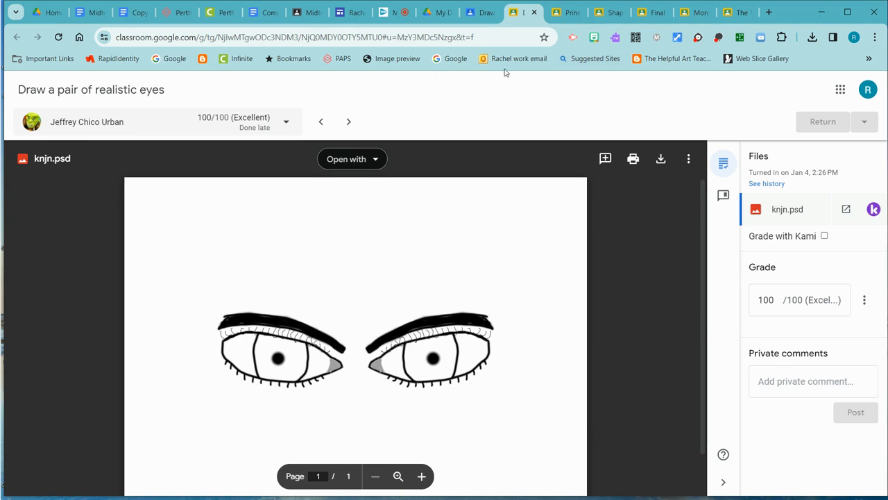
# - Switch to My Drive, close the portfolio folder's sharing settings, and open the folder
pyautogui.click(53, 12)
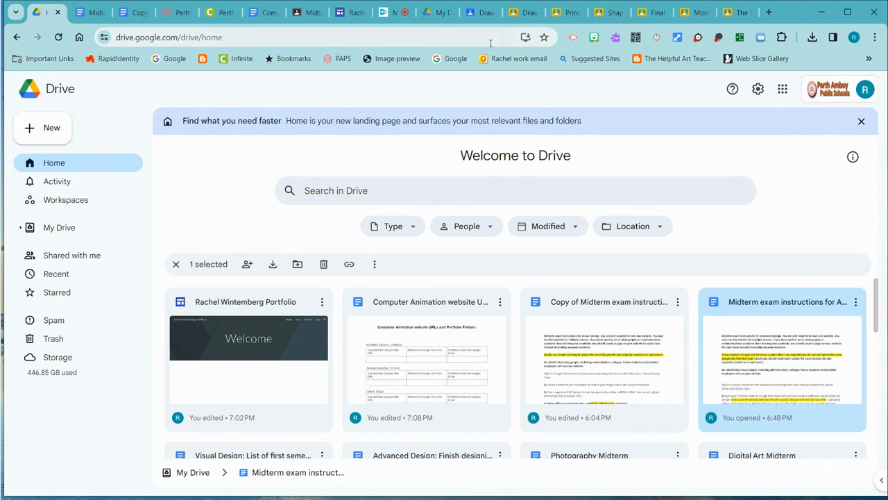
pyautogui.click(439, 12)
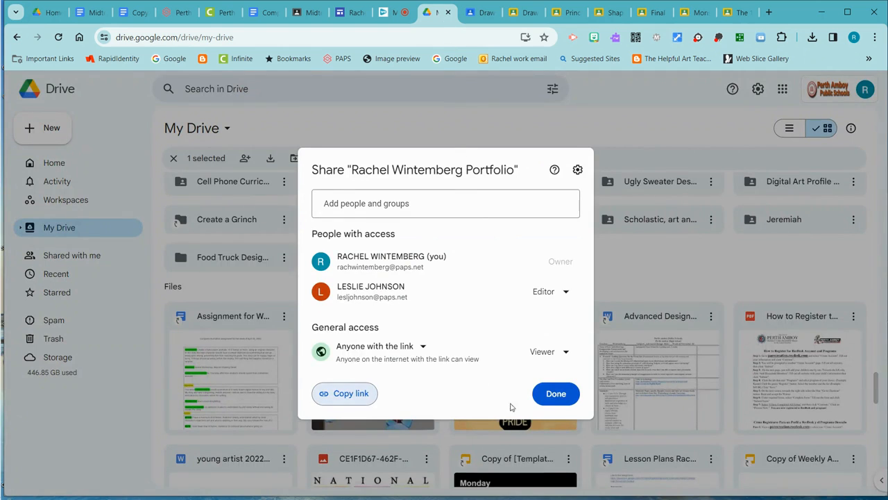
pyautogui.click(556, 394)
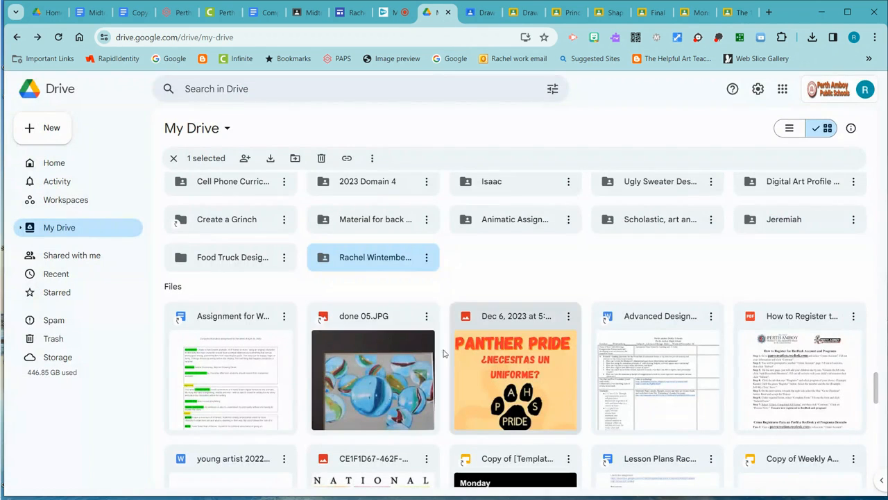
pyautogui.doubleClick(372, 262)
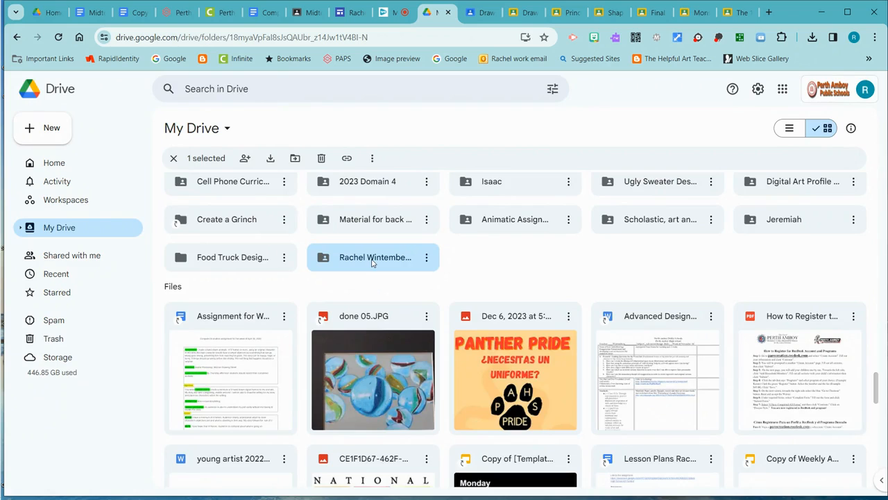
# - Upload Emotions_1, cat, Under the Sea, creature and squash and stretch_1 from Downloads into the portfolio folder
pyautogui.click(40, 132)
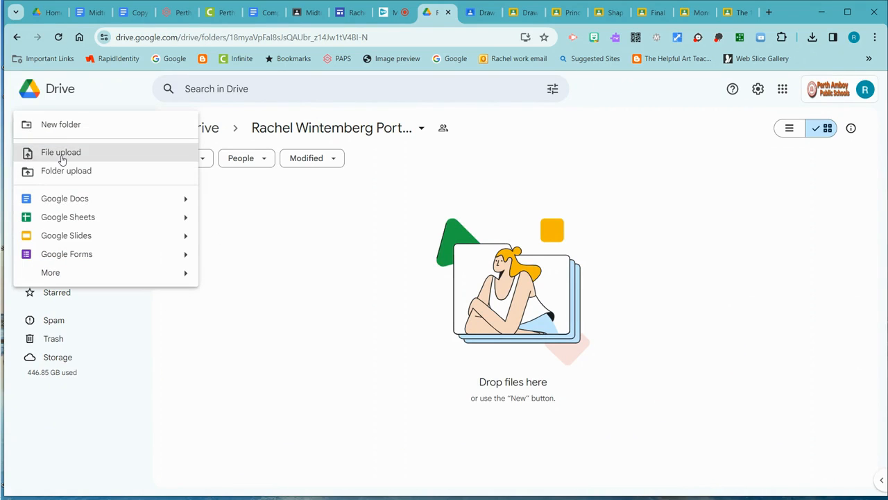
pyautogui.click(62, 159)
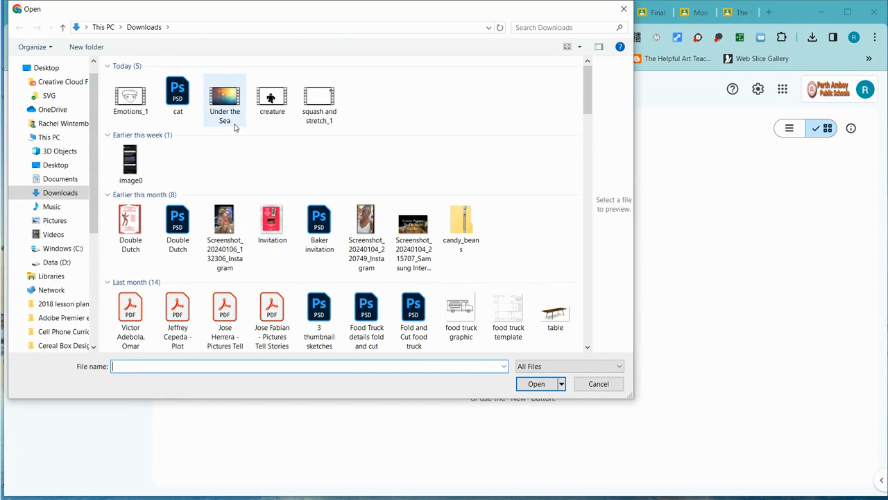
pyautogui.click(138, 103)
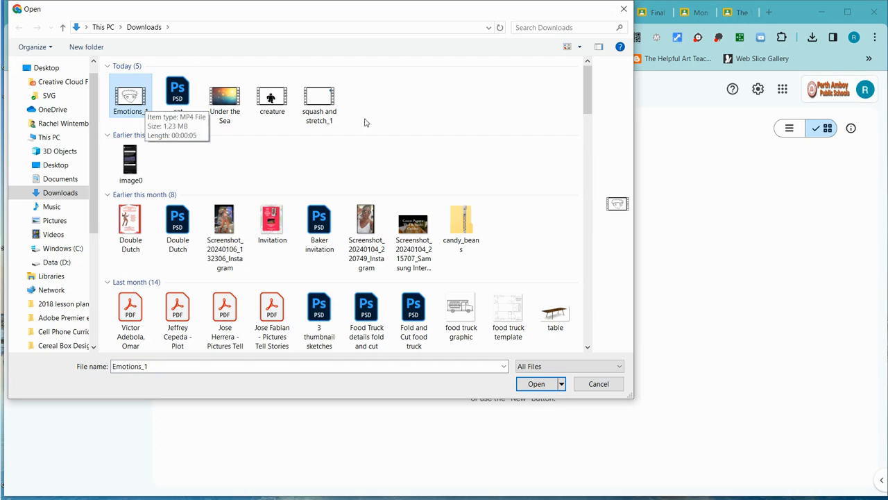
pyautogui.keyDown('shift'); pyautogui.click(329, 101); pyautogui.keyUp('shift')
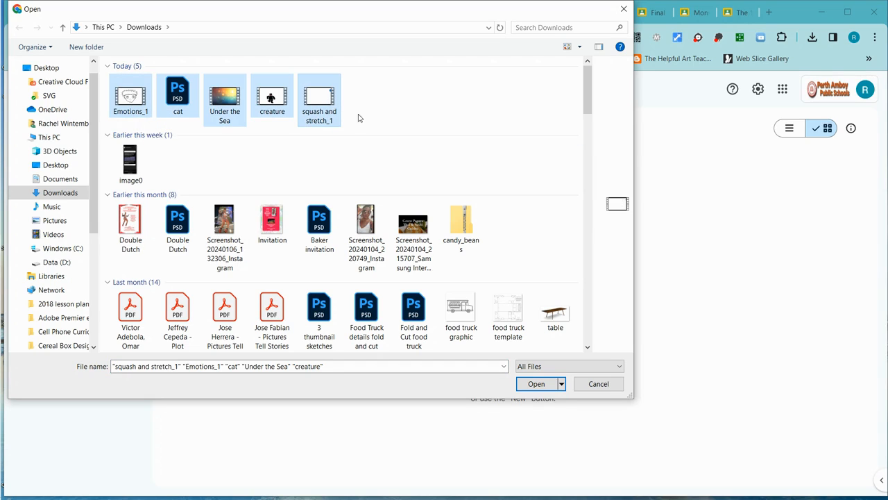
pyautogui.click(536, 384)
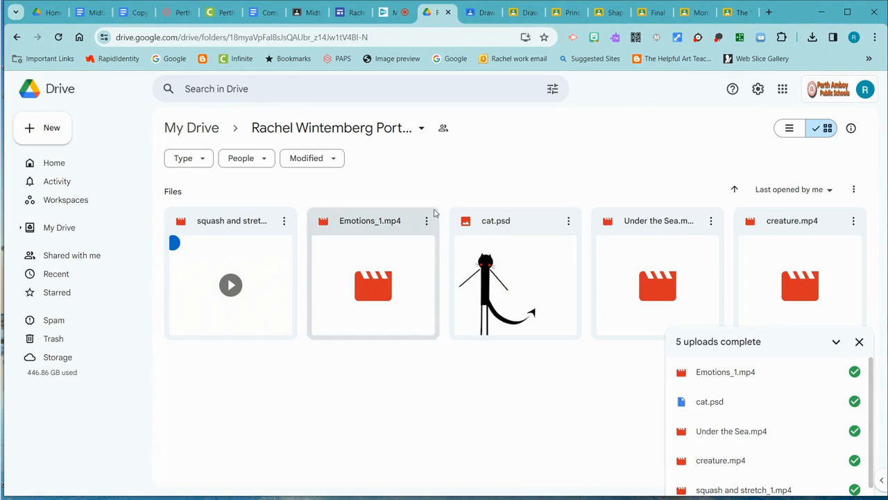
# - Check who has access to the portfolio folder in its sharing settings, and close them
pyautogui.click(422, 131)
pyautogui.click(444, 127)
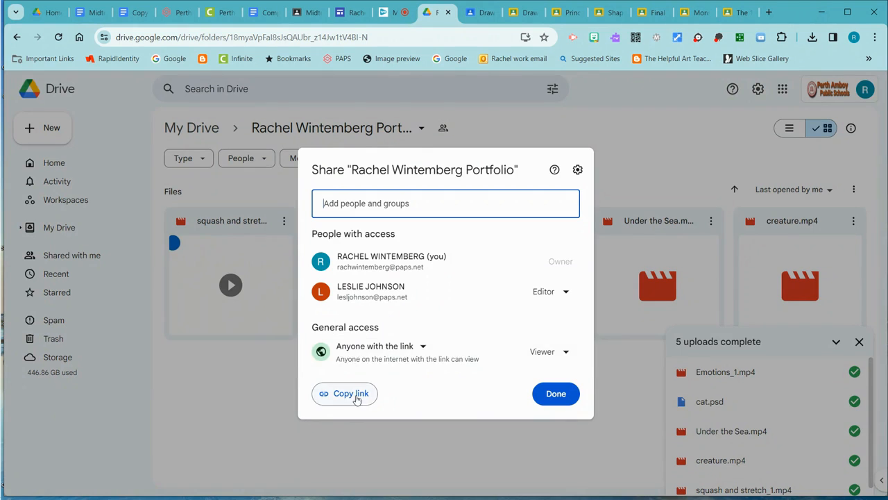
pyautogui.click(557, 396)
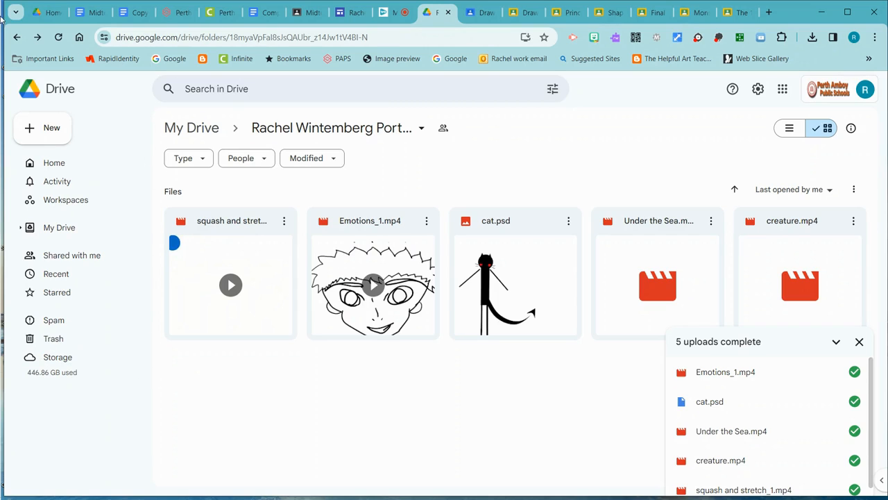
# - Return to My Drive, dismiss the upload list, and search for folders owned by me and modified today
pyautogui.click(19, 39)
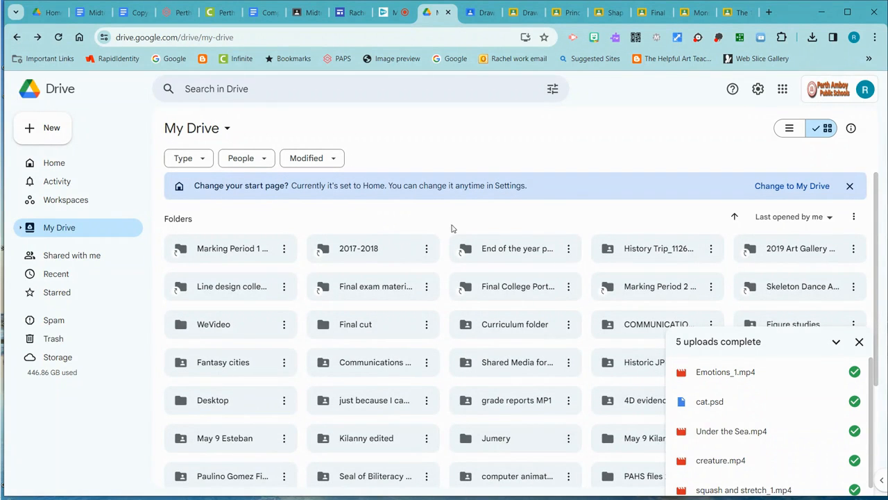
pyautogui.click(860, 343)
pyautogui.click(245, 88)
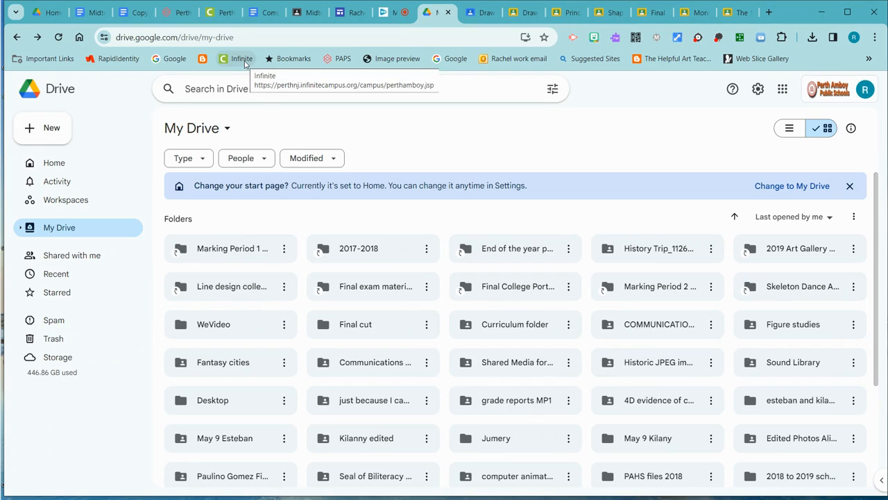
pyautogui.click(553, 89)
pyautogui.click(386, 137)
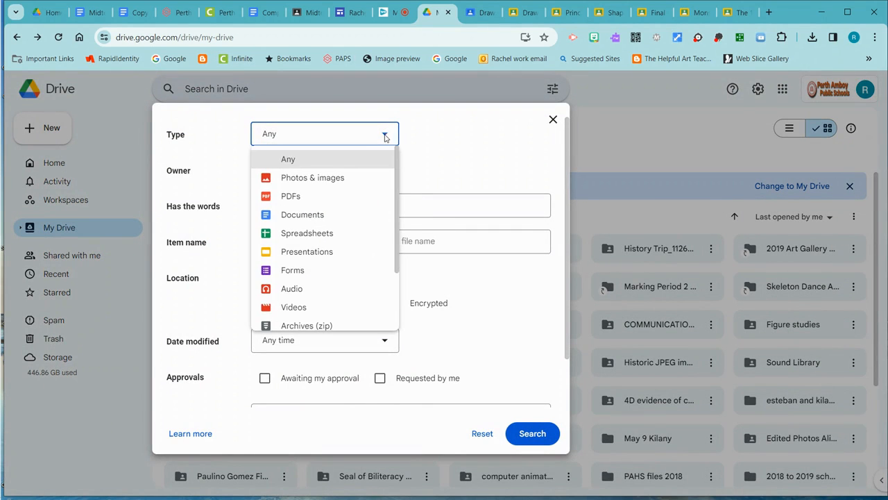
pyautogui.scroll(-2, 323, 280)
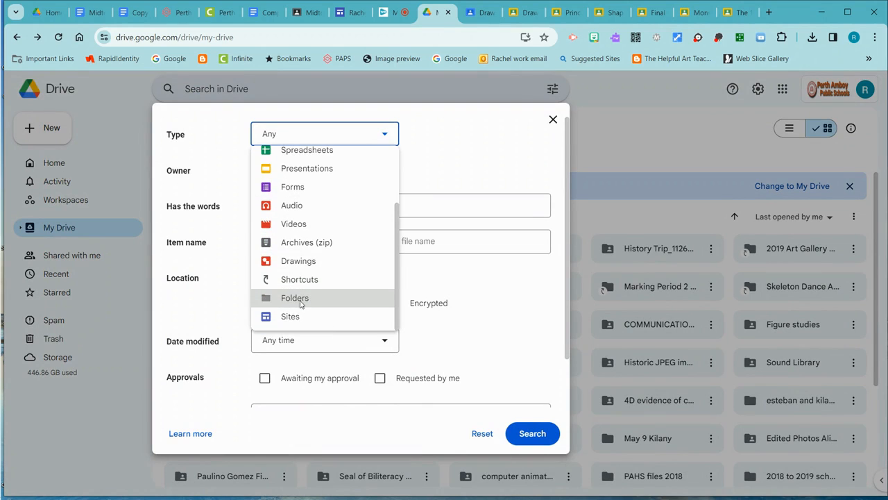
pyautogui.click(300, 298)
pyautogui.click(381, 171)
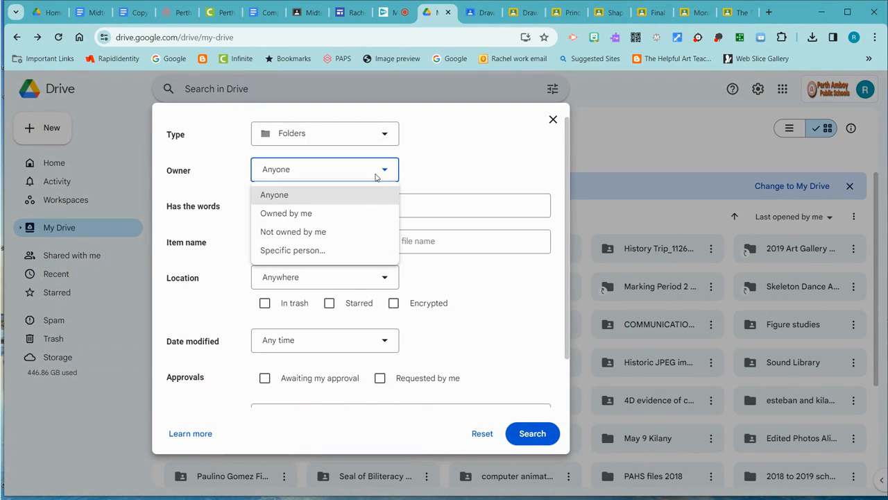
pyautogui.click(327, 213)
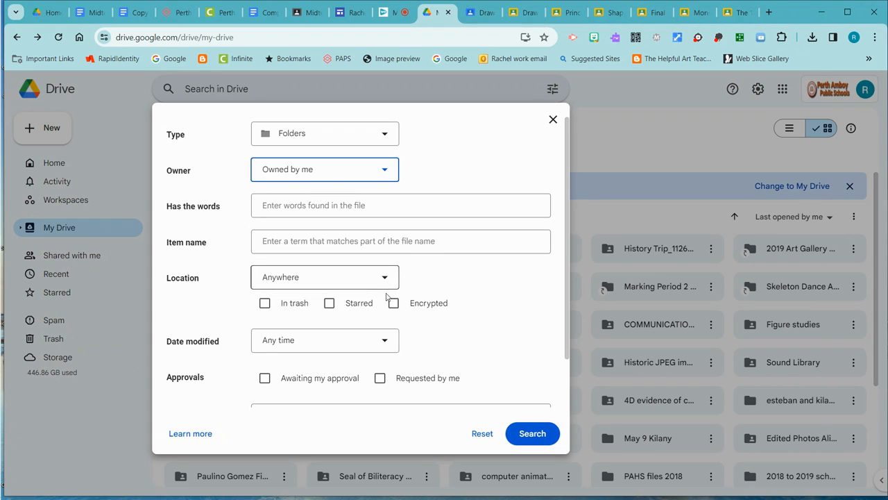
pyautogui.click(386, 345)
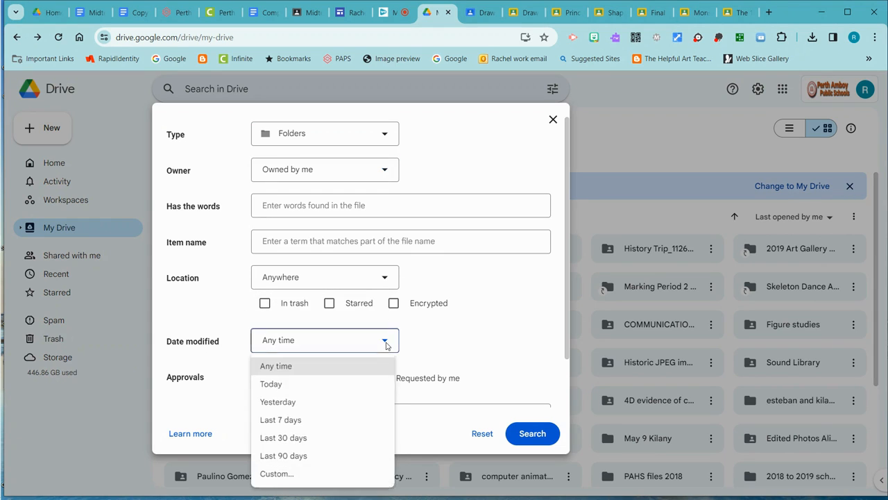
pyautogui.click(296, 386)
pyautogui.click(535, 434)
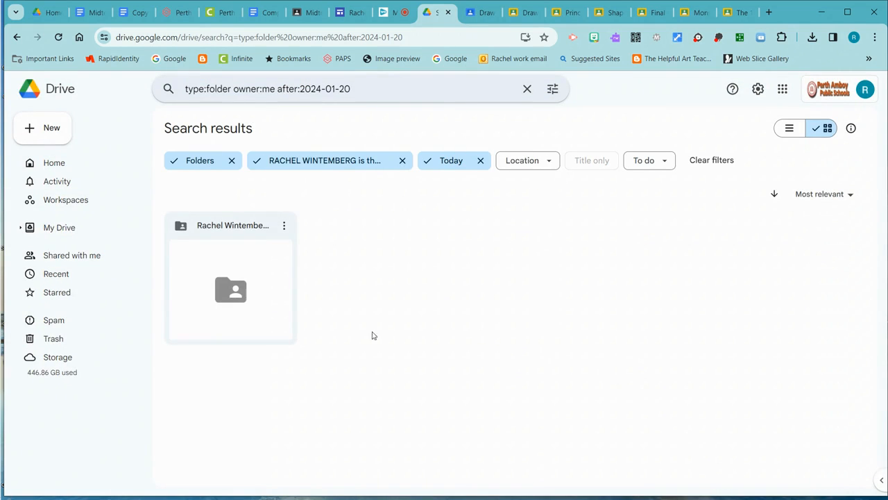
# - Open the portfolio folder from the search results, review its sharing settings, and close them
pyautogui.rightClick(266, 231)
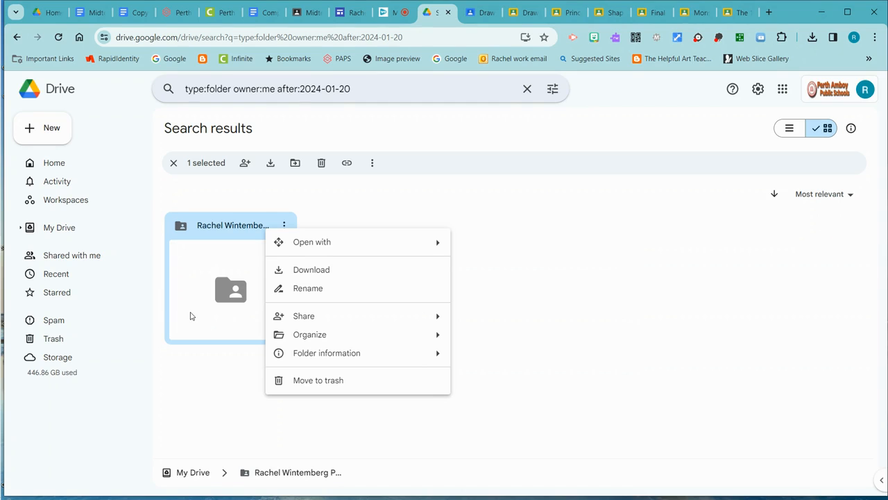
pyautogui.click(251, 233)
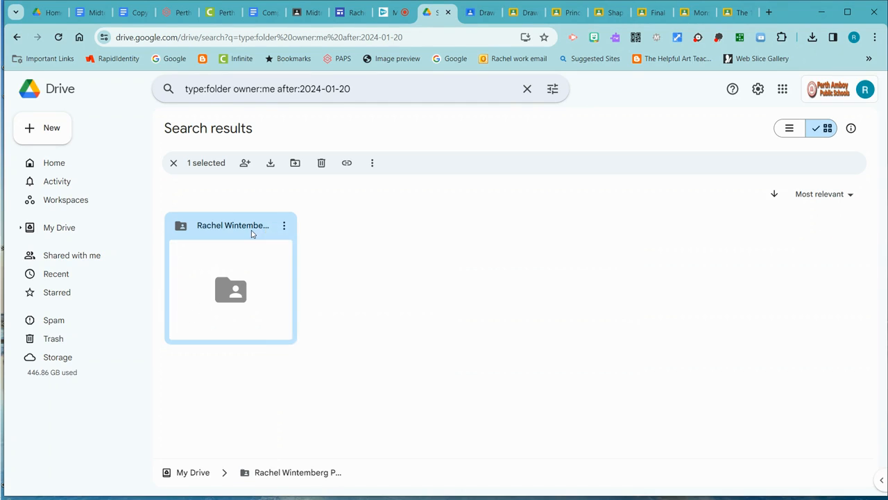
pyautogui.doubleClick(252, 233)
pyautogui.click(422, 132)
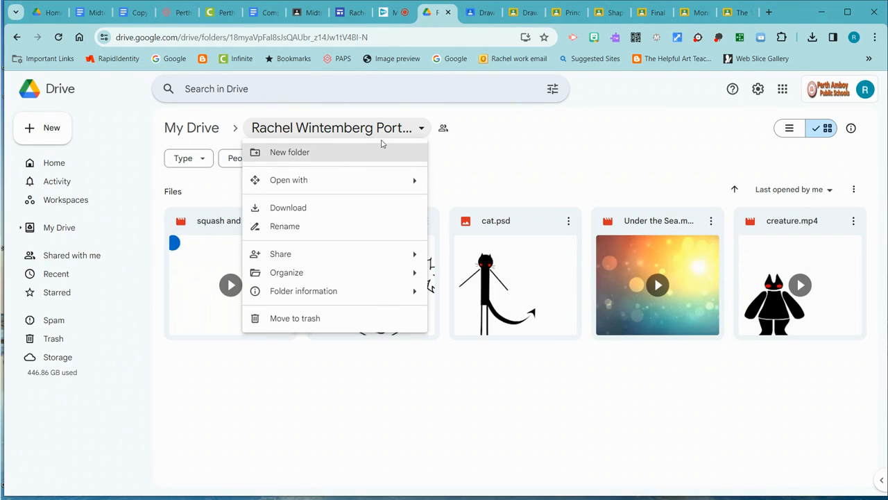
pyautogui.click(444, 129)
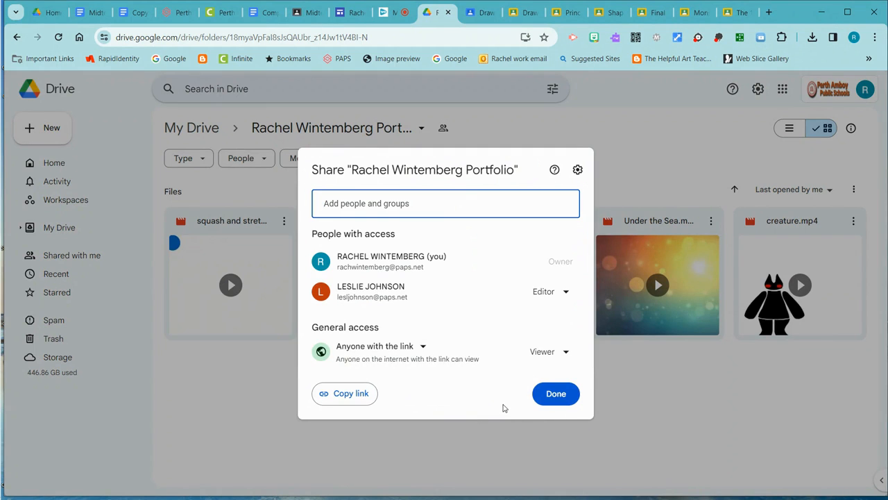
pyautogui.click(554, 393)
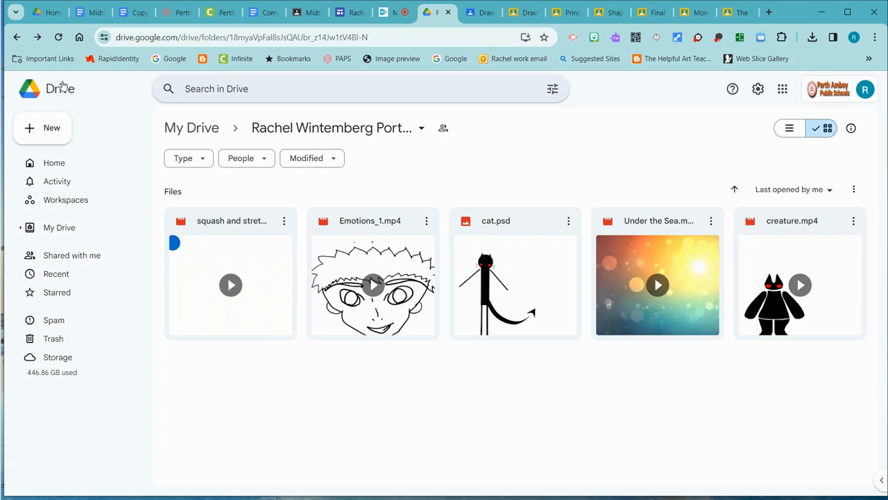
# - Return to the search results and add the portfolio folder to Starred
pyautogui.click(18, 37)
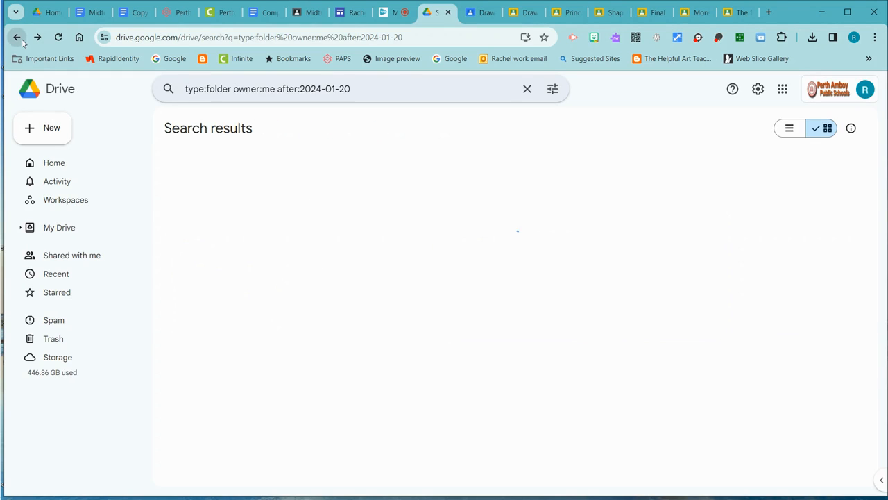
pyautogui.rightClick(266, 237)
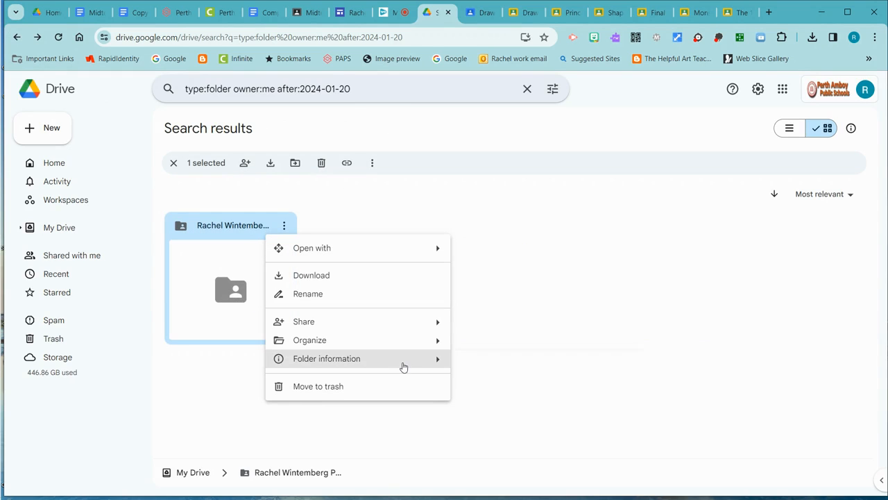
pyautogui.moveTo(404, 367)
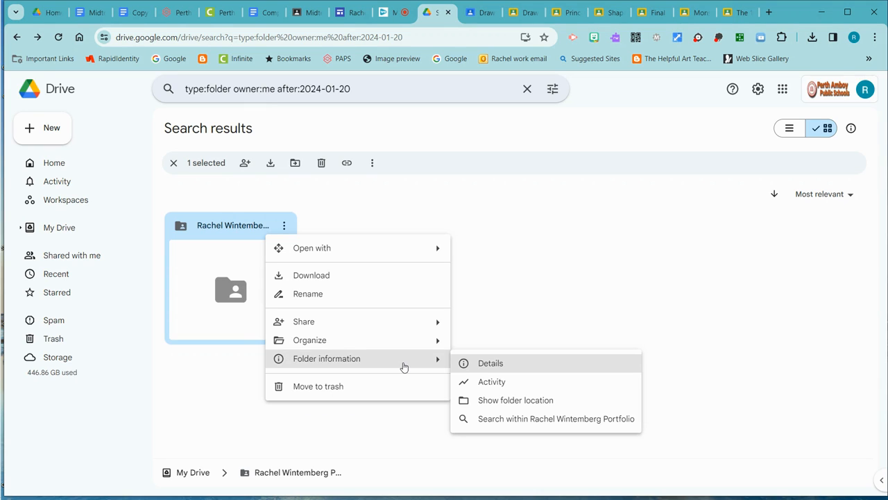
pyautogui.moveTo(419, 346)
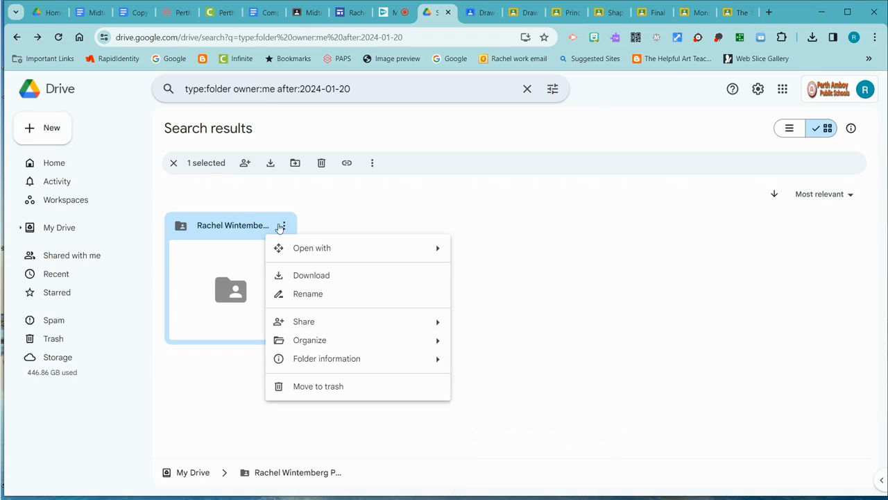
pyautogui.moveTo(312, 340)
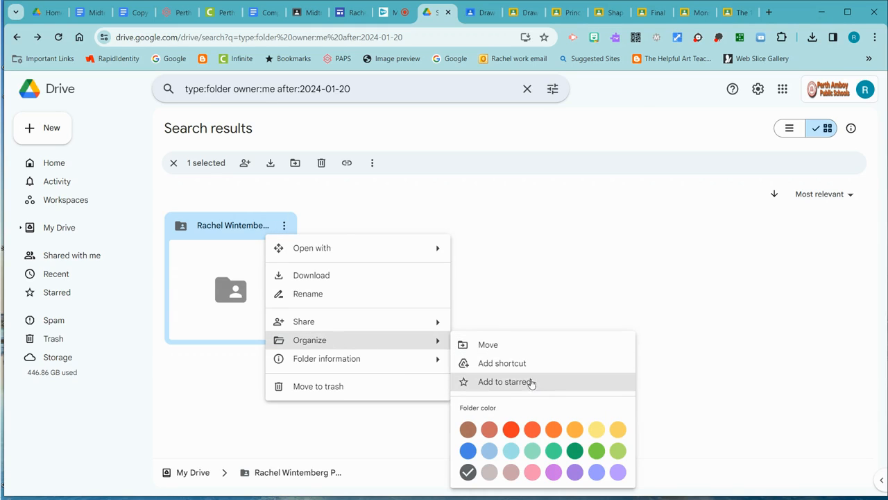
pyautogui.click(486, 386)
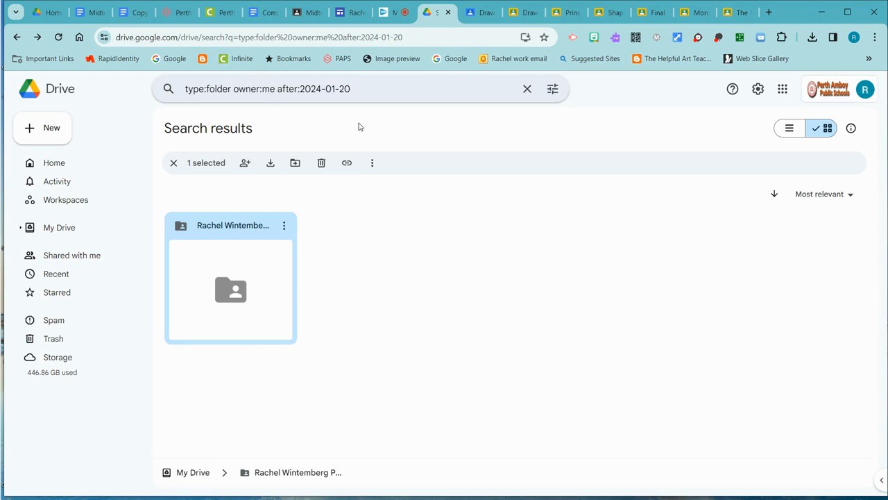
# - Switch to the portfolio site in Google Sites and set the published site's general access to Public
pyautogui.click(351, 12)
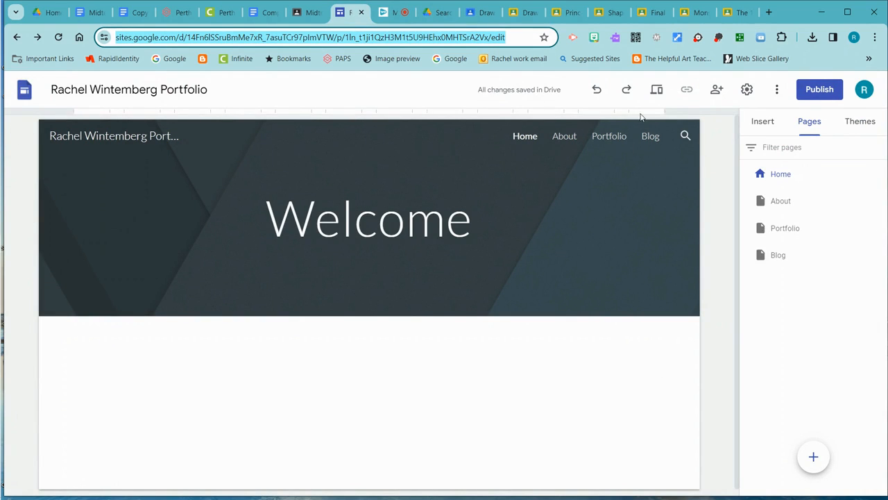
pyautogui.click(719, 93)
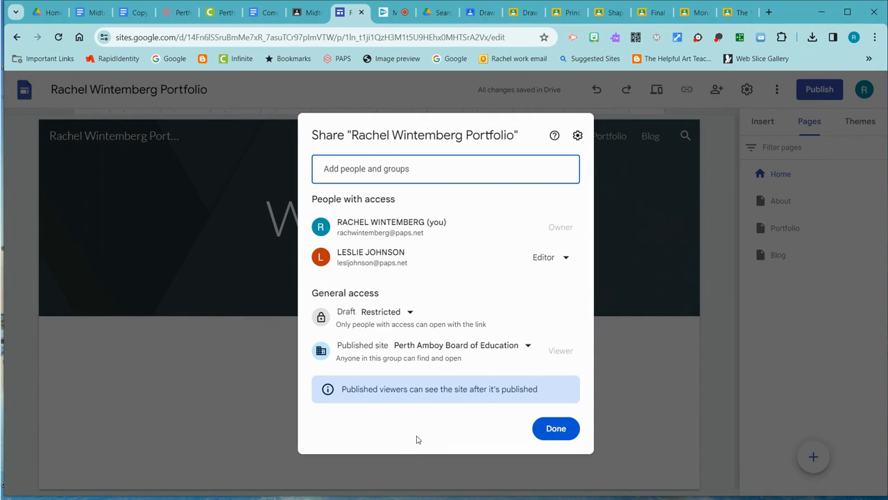
pyautogui.click(528, 347)
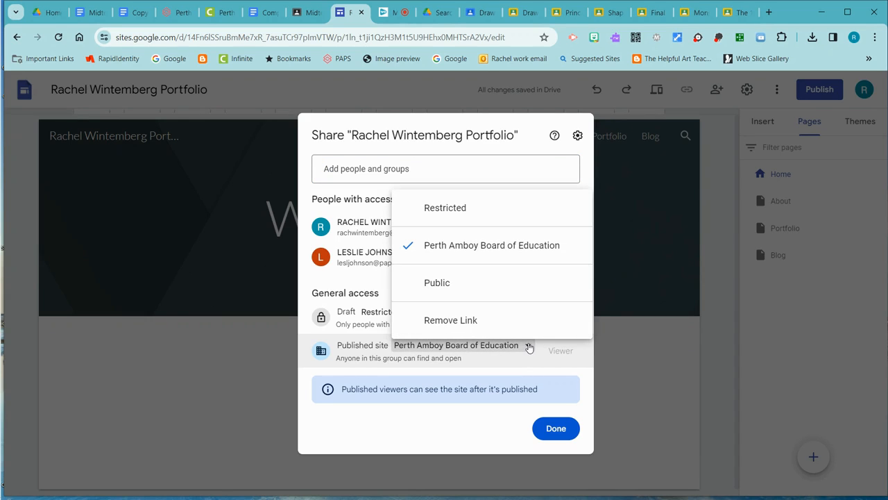
pyautogui.click(499, 282)
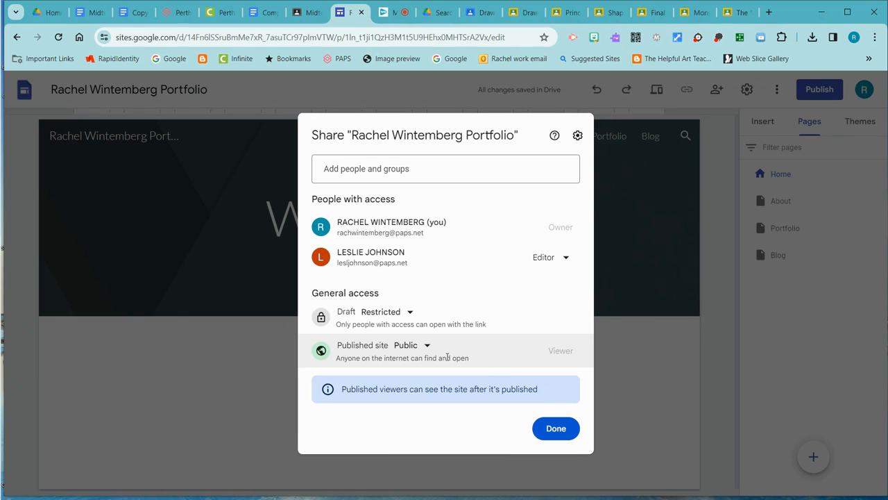
pyautogui.click(555, 428)
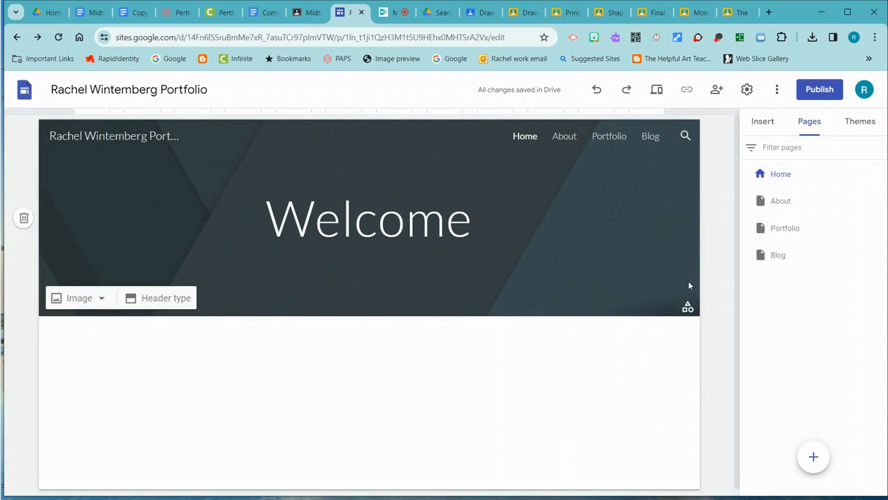
# - On the Portfolio page, start inserting from Drive, open the starred portfolio folder named after the site owner, and review its files
pyautogui.click(792, 229)
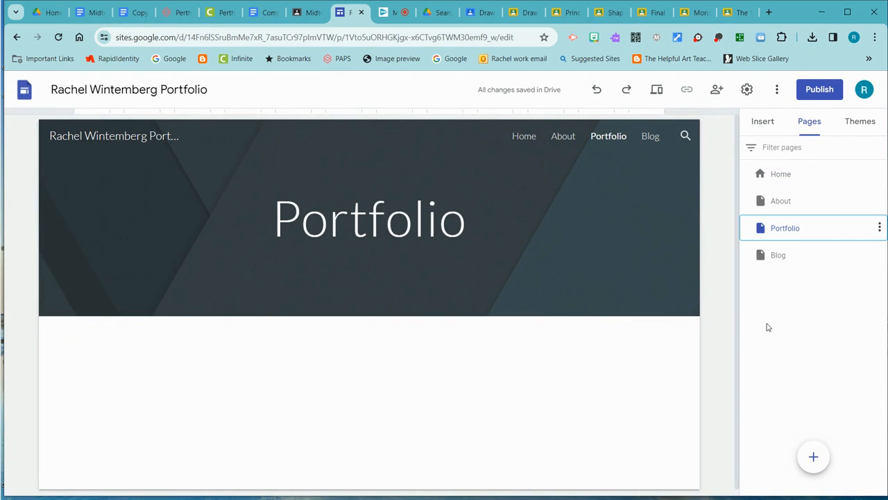
pyautogui.click(763, 122)
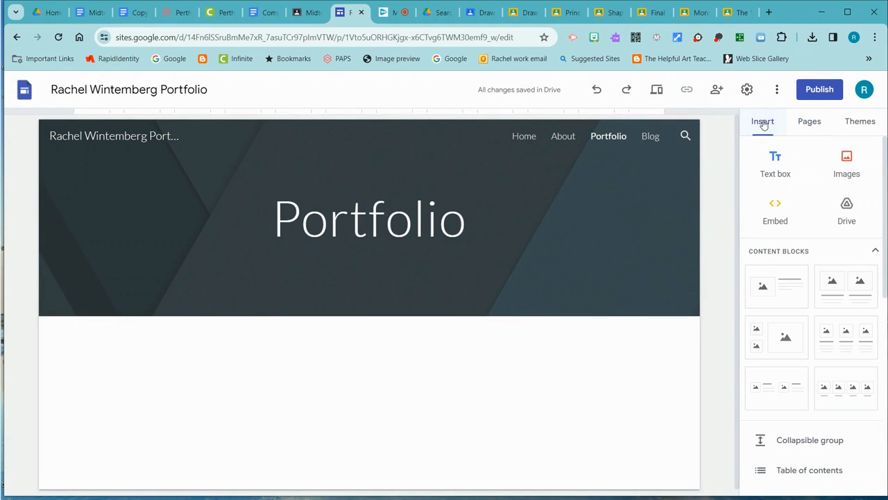
pyautogui.click(852, 210)
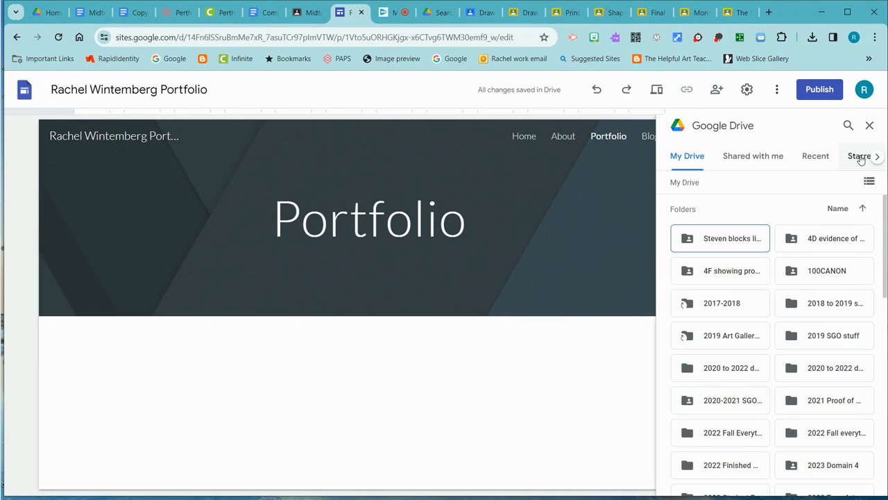
pyautogui.click(859, 157)
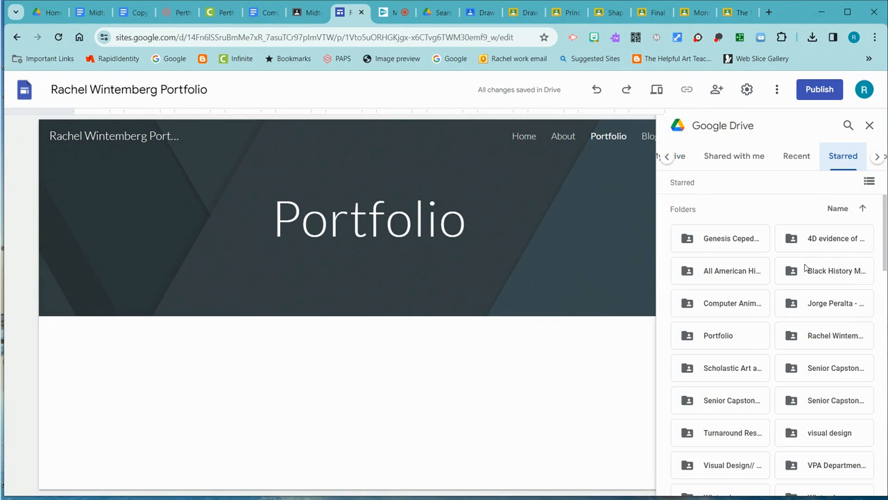
pyautogui.click(825, 338)
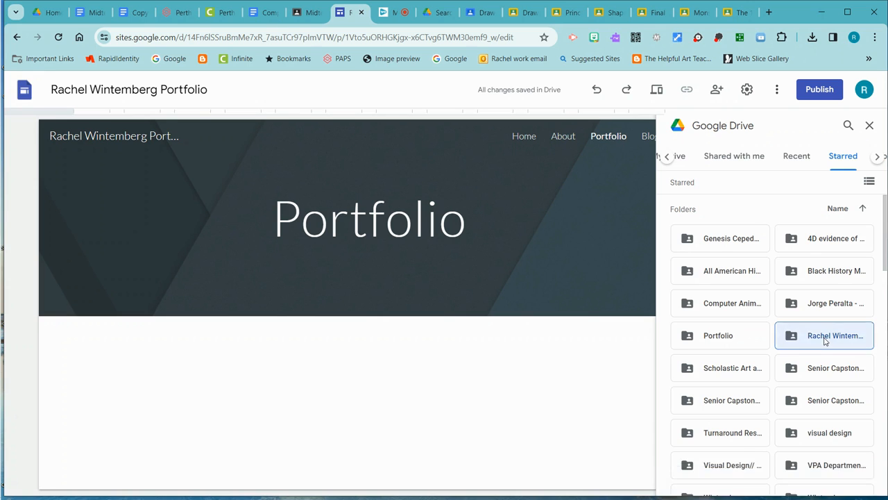
pyautogui.doubleClick(826, 338)
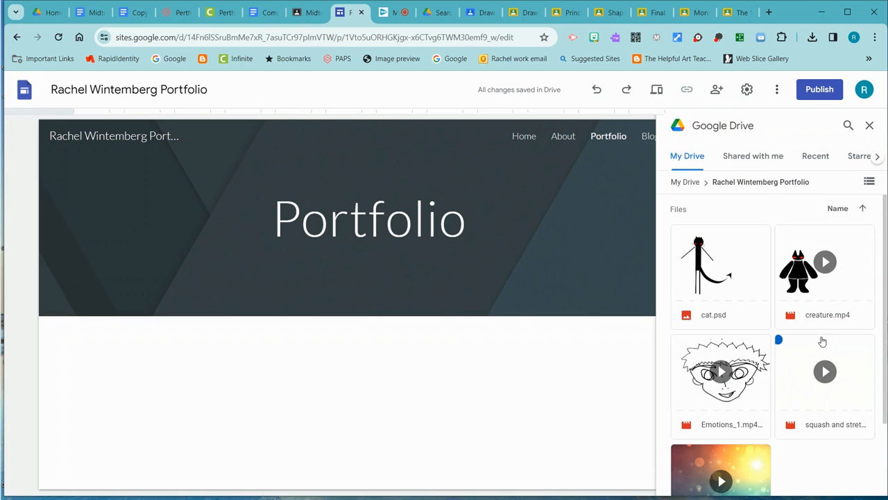
pyautogui.scroll(-3, 772, 313)
pyautogui.scroll(3, 778, 388)
pyautogui.scroll(-3, 744, 324)
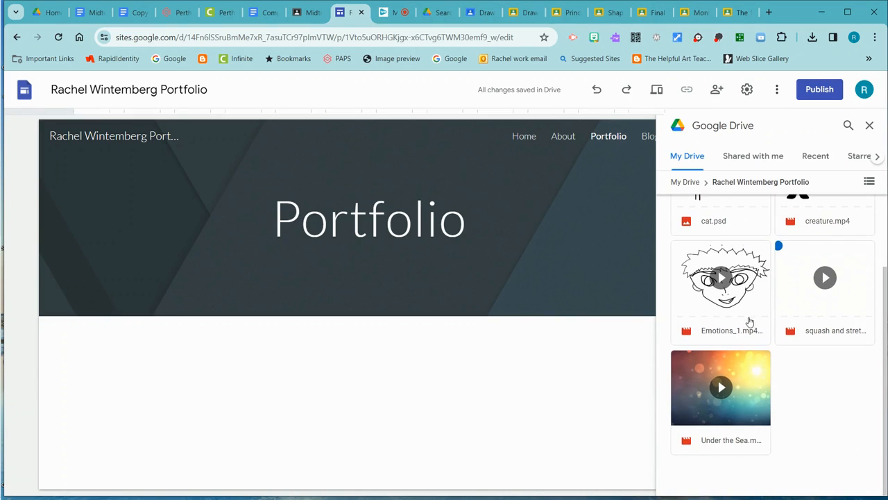
pyautogui.scroll(3, 781, 379)
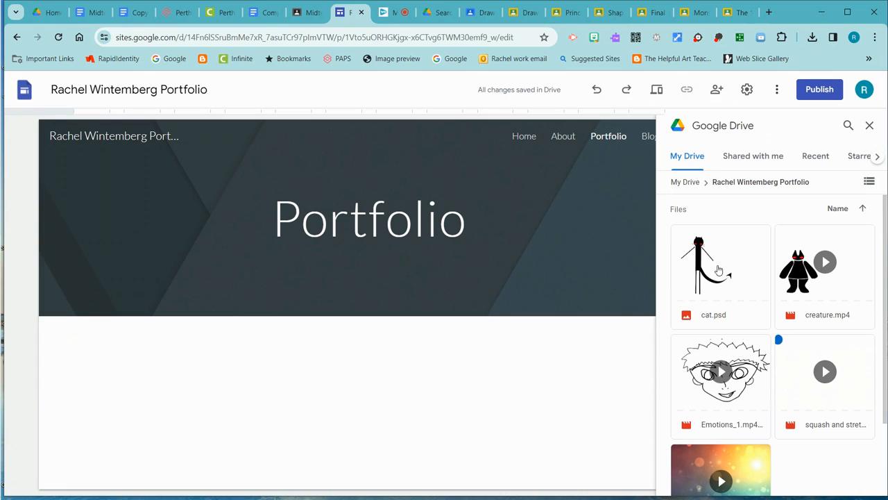
pyautogui.scroll(-3, 719, 292)
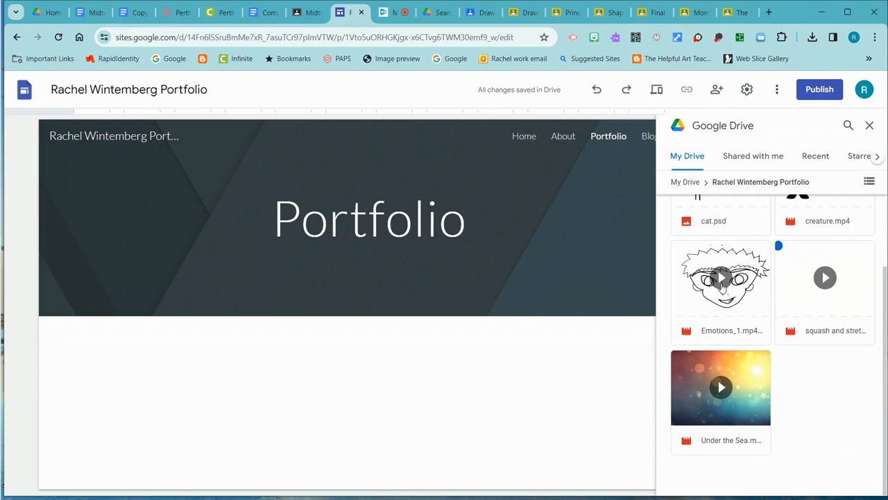
pyautogui.scroll(3, 722, 290)
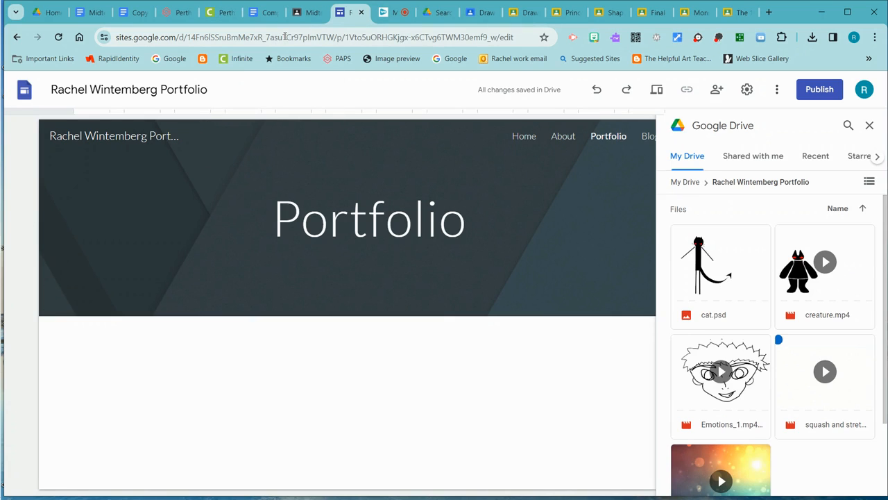
# - Switch to Google Drive and open the portfolio folder from the search results
pyautogui.click(437, 12)
pyautogui.doubleClick(225, 241)
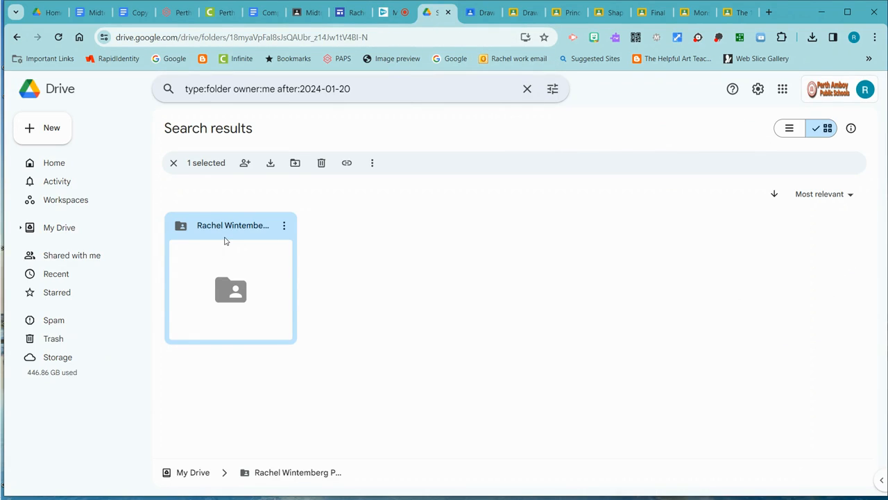
pyautogui.click(32, 132)
pyautogui.click(58, 152)
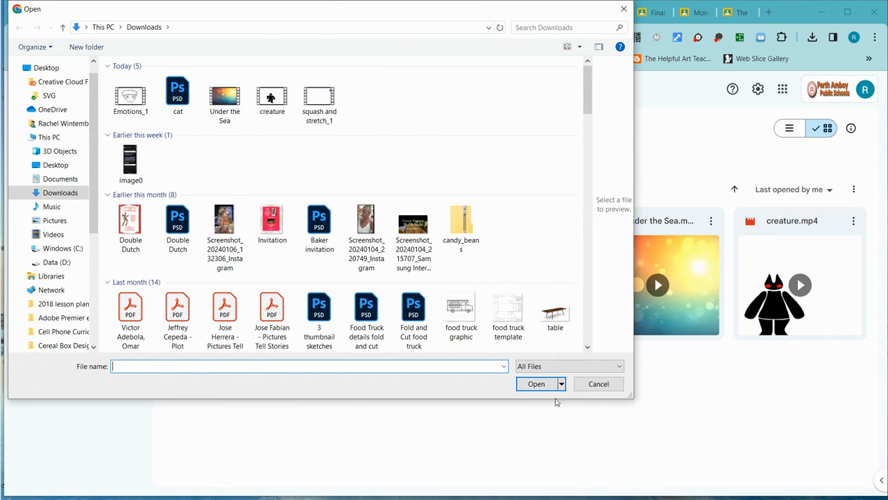
pyautogui.click(599, 386)
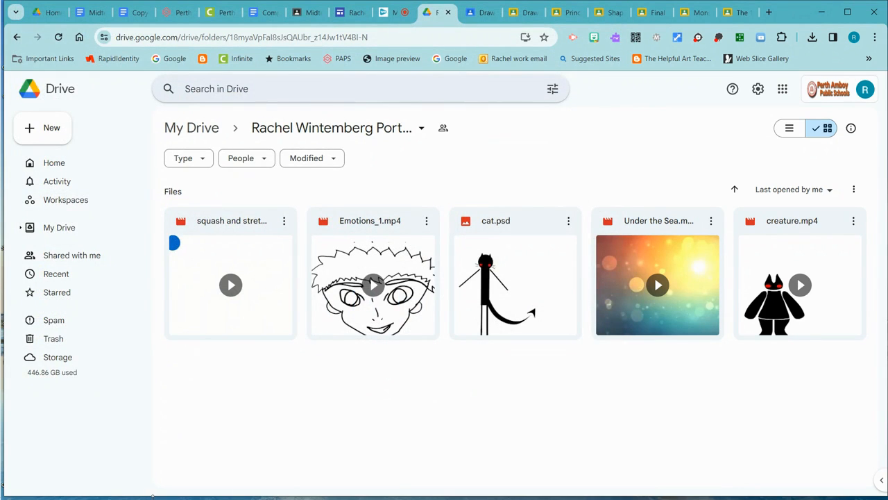
# - Switch to Photoshop and open the cat PSD file from the Downloads folder
pyautogui.moveTo(4, 62)
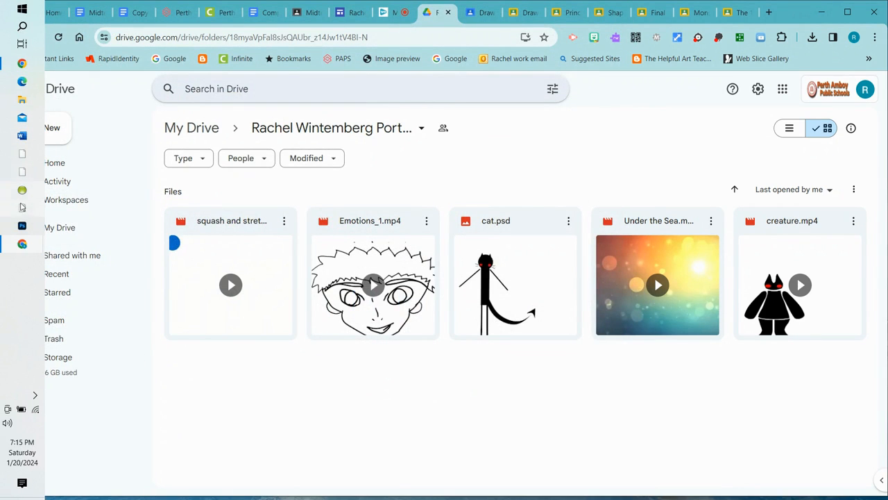
pyautogui.click(23, 227)
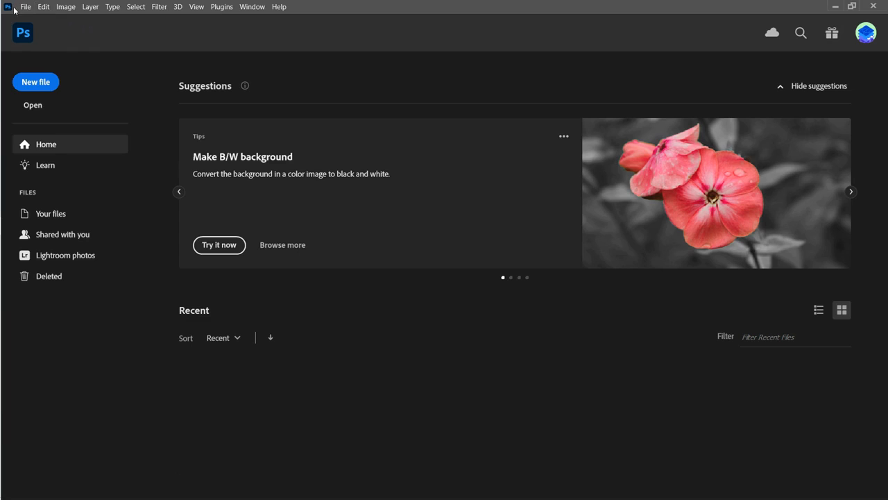
pyautogui.click(28, 7)
pyautogui.click(38, 28)
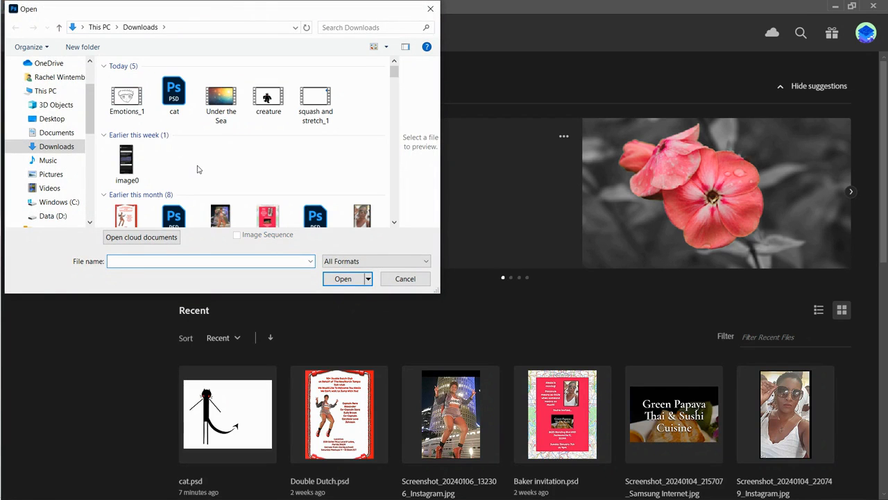
pyautogui.click(174, 95)
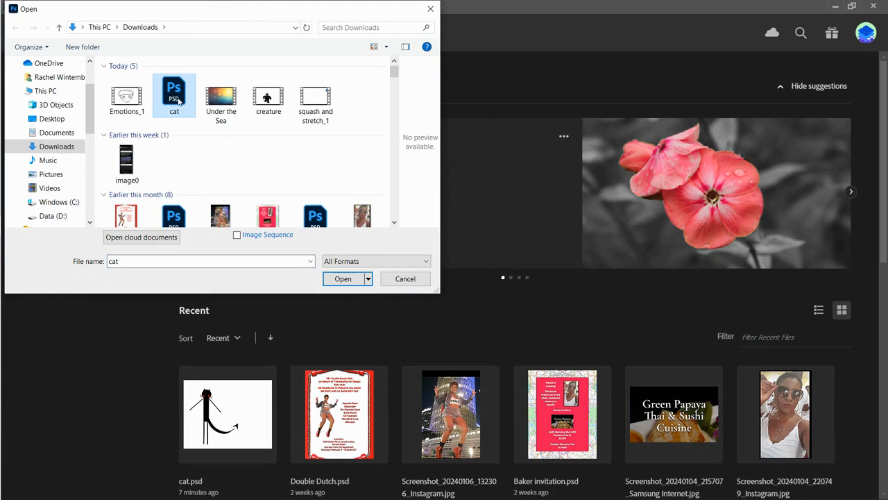
pyautogui.click(343, 277)
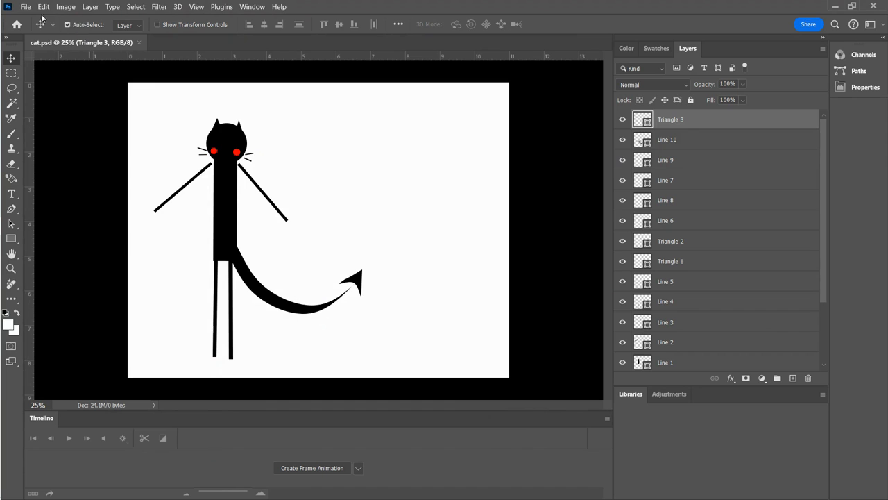
# - Quick-export the cat drawing as a PNG named cat in the Downloads folder
pyautogui.click(26, 7)
pyautogui.moveTo(82, 206)
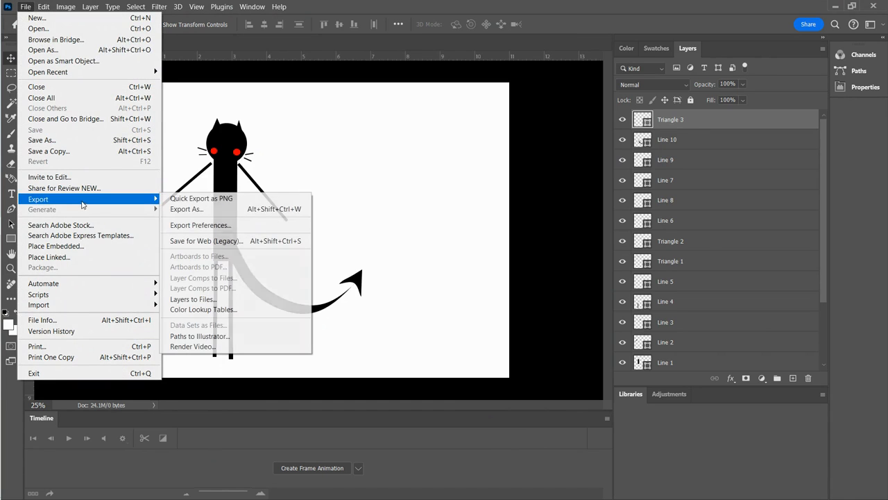
pyautogui.click(229, 200)
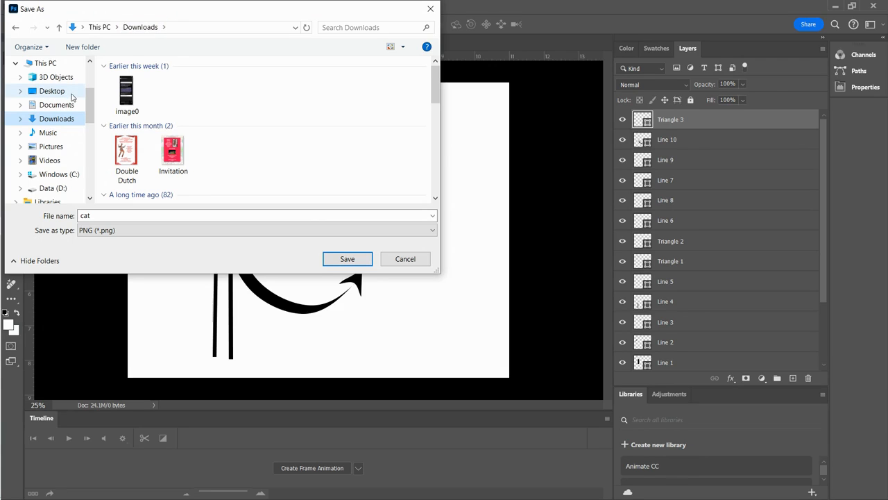
pyautogui.click(344, 259)
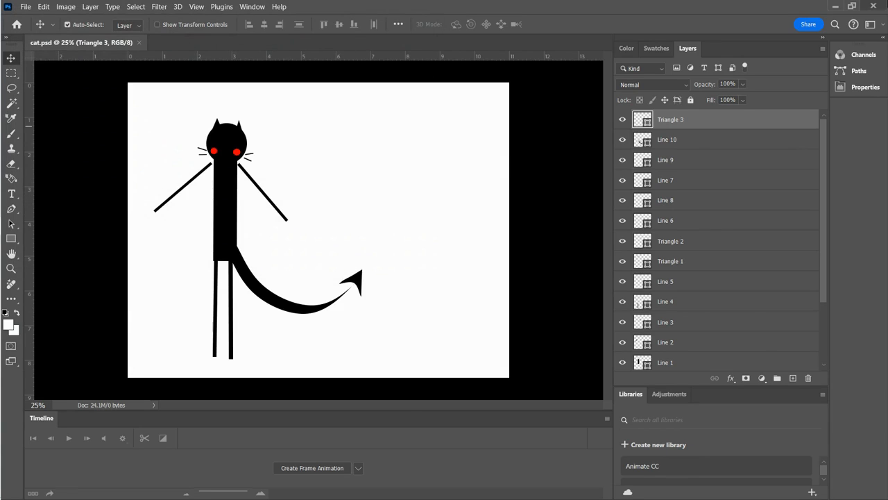
# - Return to Google Drive and replace cat.psd in the portfolio folder by uploading cat.png from Downloads and moving the PSD to trash
pyautogui.click(835, 7)
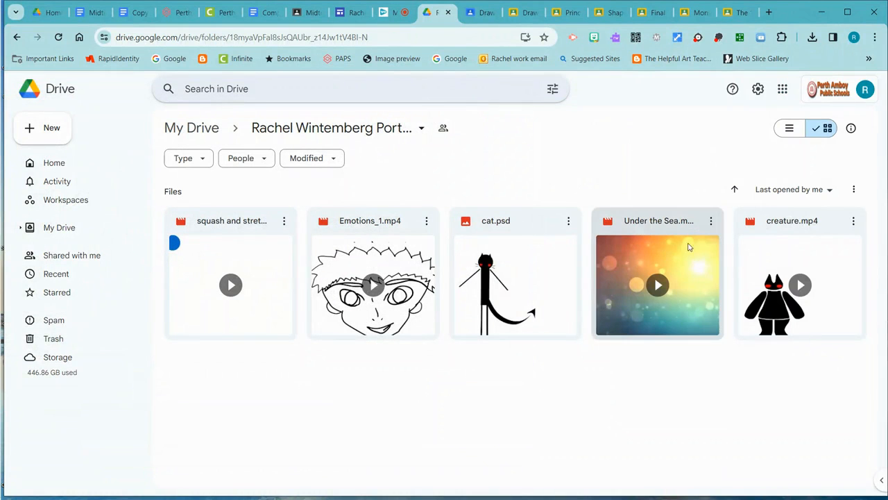
pyautogui.click(31, 132)
pyautogui.click(68, 150)
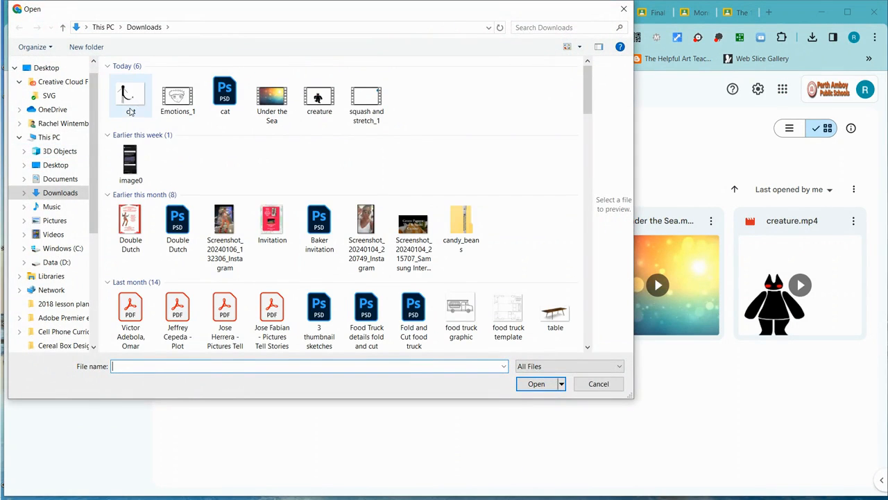
pyautogui.click(129, 95)
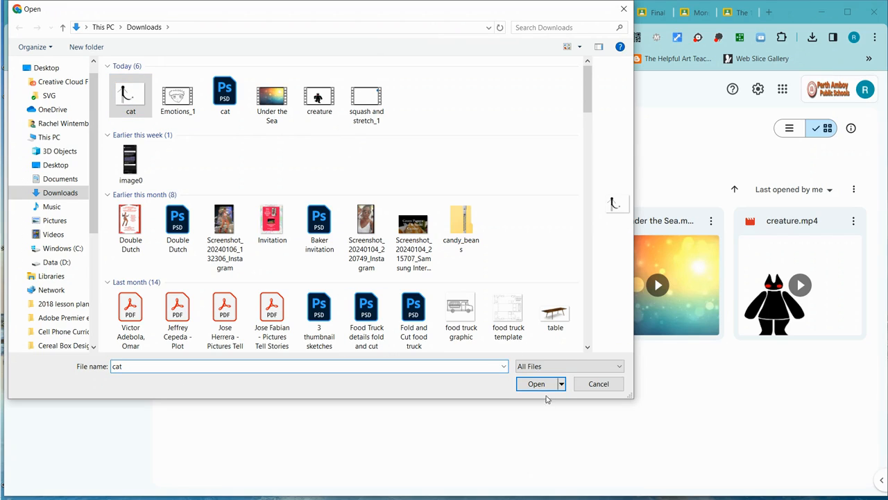
pyautogui.click(537, 386)
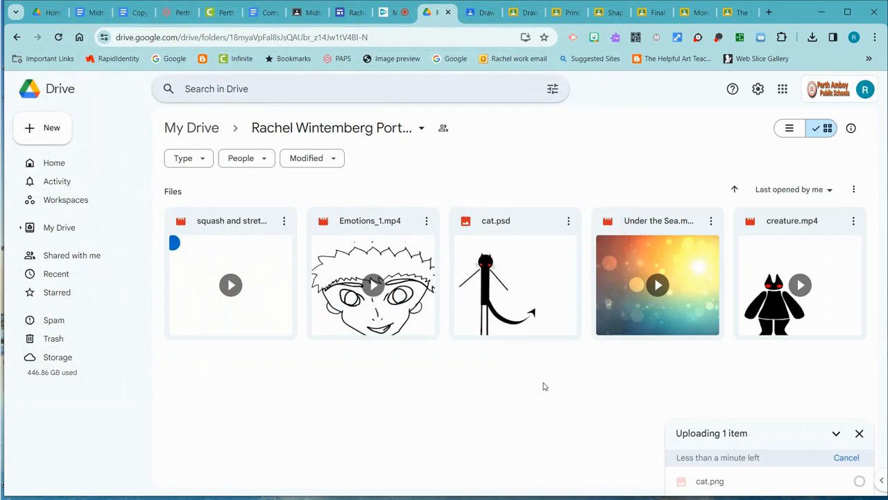
pyautogui.click(568, 222)
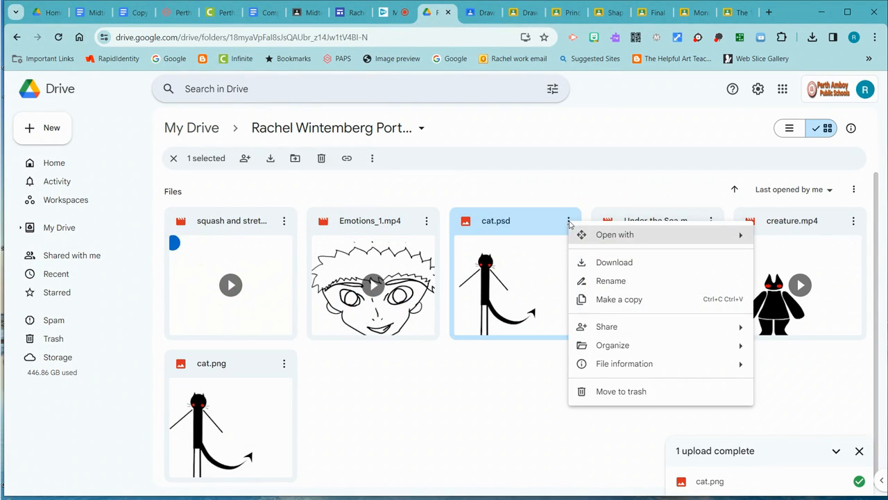
pyautogui.click(621, 393)
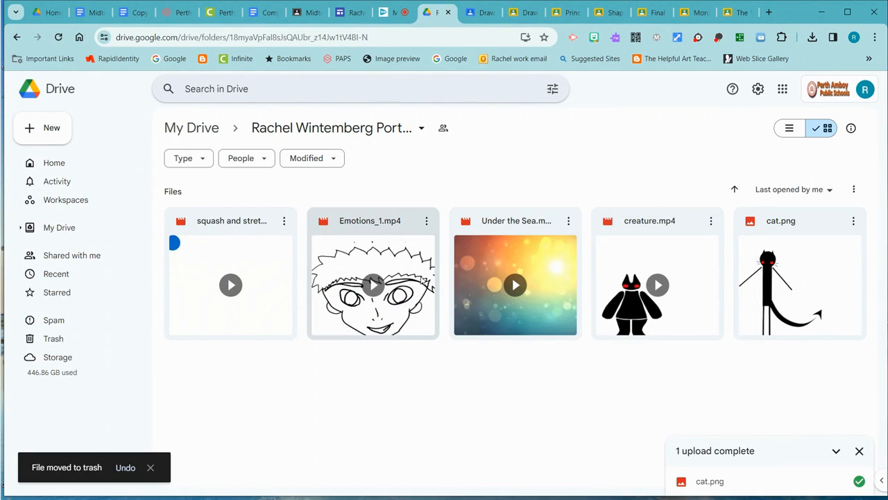
# - Switch back to Google Sites, insert all six listed files from cat.png through Under the Sea.mp4 into the Portfolio page, and review them
pyautogui.click(352, 12)
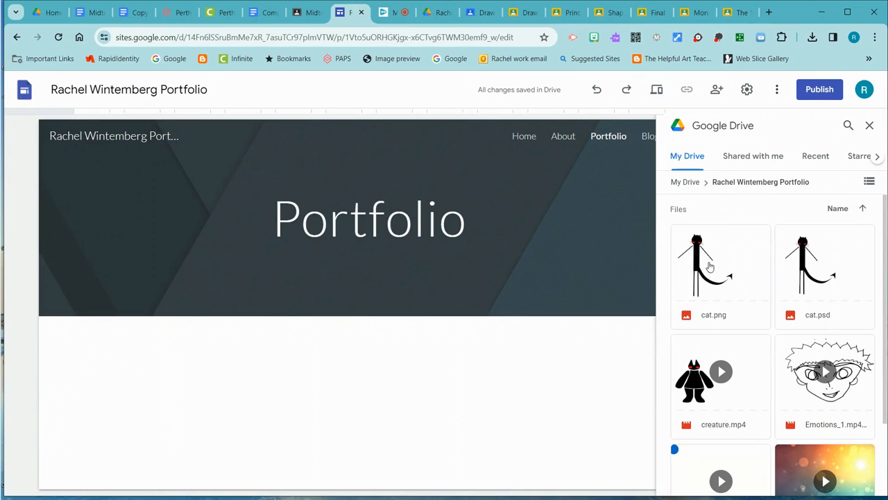
pyautogui.click(704, 287)
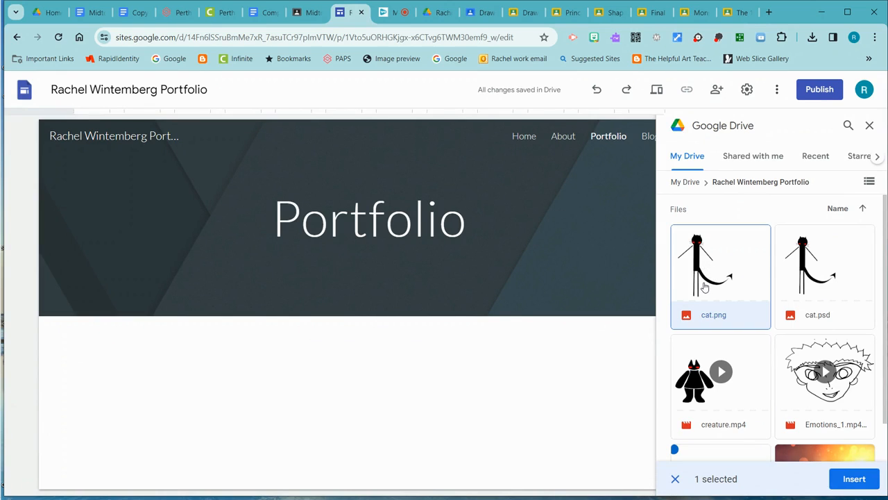
pyautogui.scroll(-3, 767, 335)
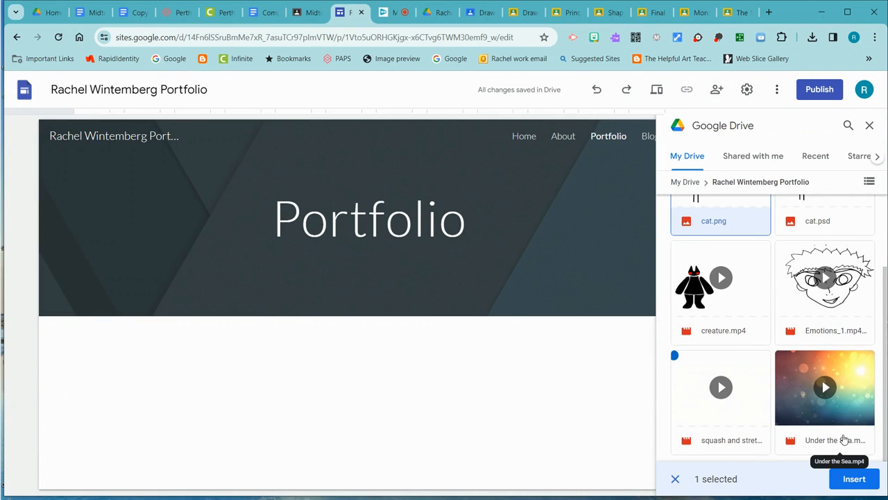
pyautogui.keyDown('shift'); pyautogui.click(828, 442); pyautogui.keyUp('shift')
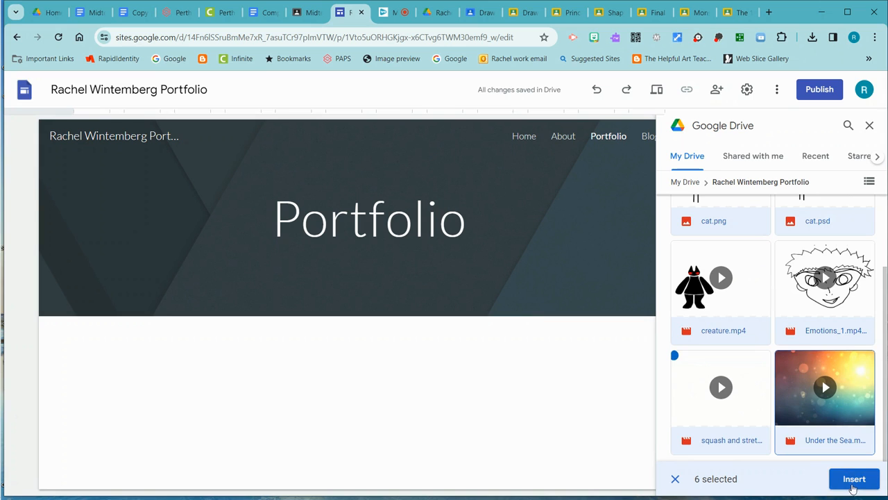
pyautogui.click(855, 480)
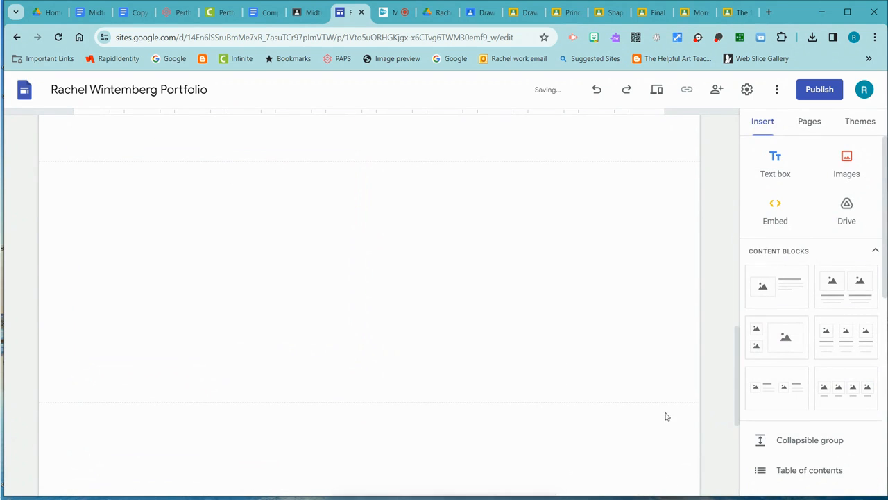
pyautogui.scroll(8, 534, 360)
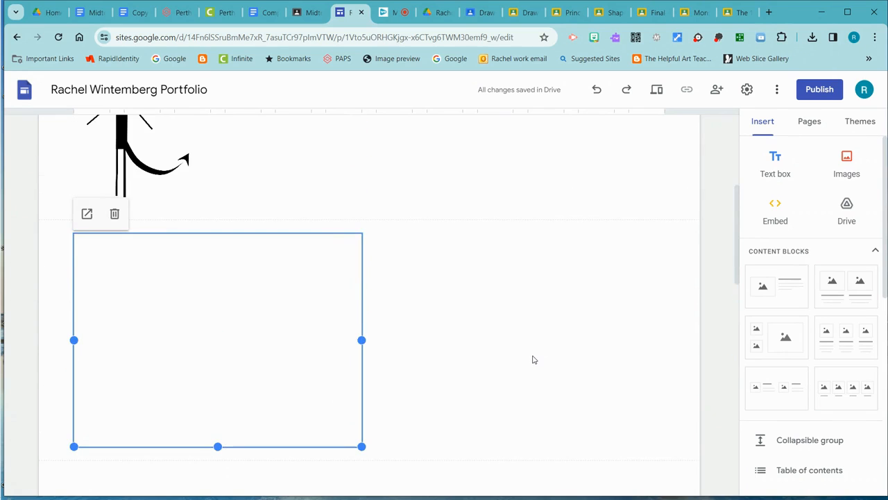
pyautogui.scroll(-4, 533, 360)
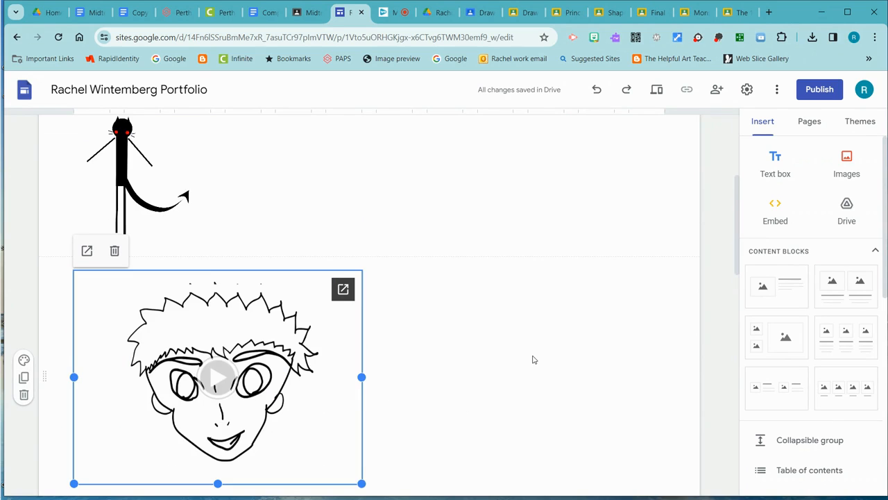
pyautogui.scroll(-9, 534, 360)
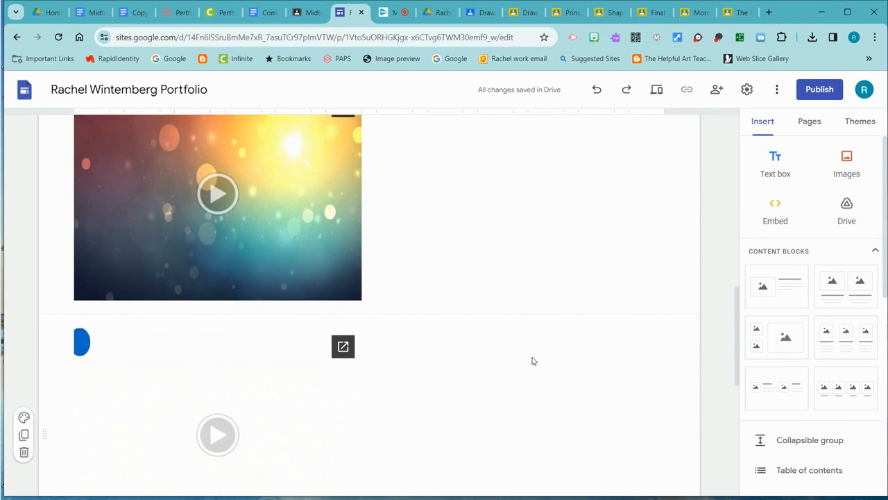
# - Add a text box and place it directly beneath the cat image, grouped with it as an empty caption
pyautogui.scroll(-3, 514, 358)
pyautogui.scroll(4, 504, 359)
pyautogui.scroll(10, 504, 359)
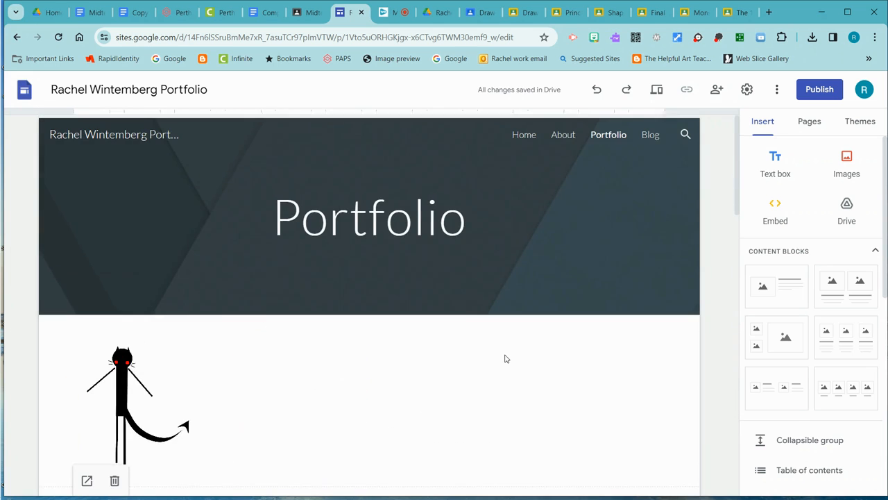
pyautogui.scroll(-3, 504, 358)
pyautogui.scroll(2, 505, 359)
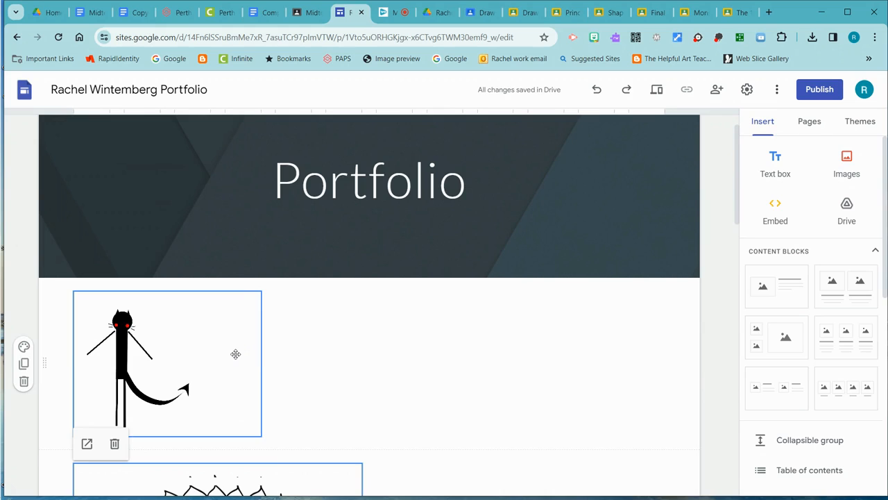
pyautogui.click(236, 354)
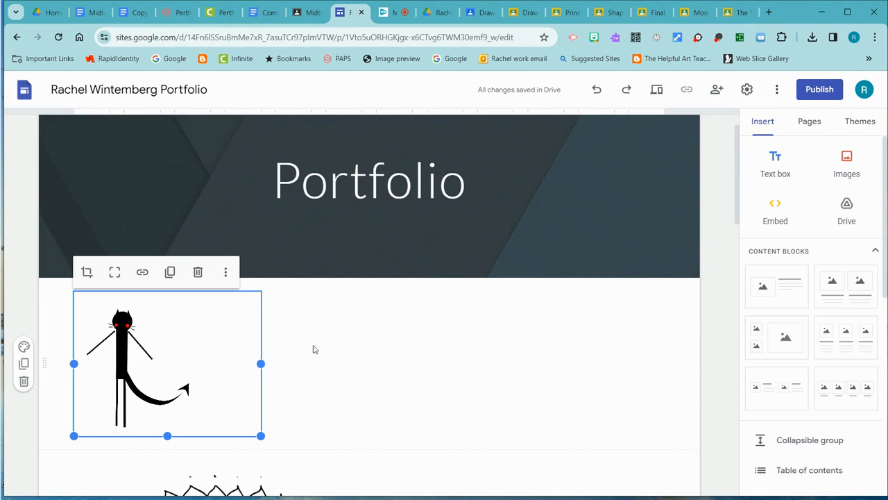
pyautogui.click(772, 158)
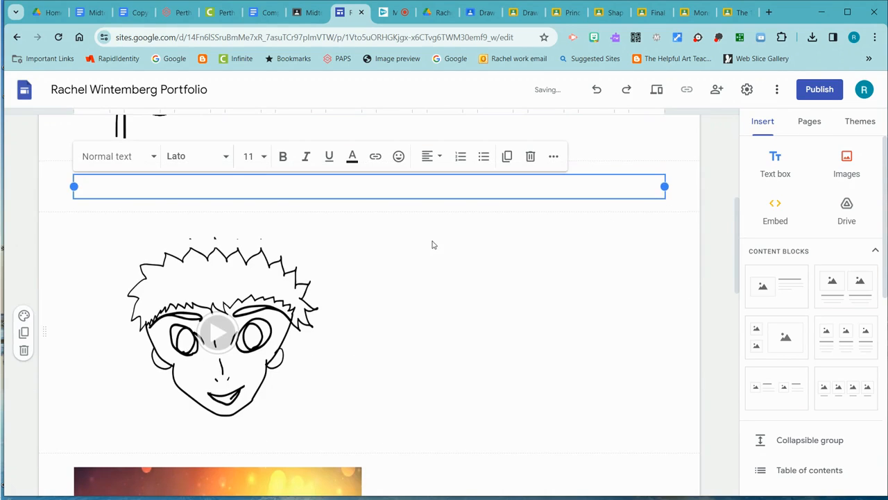
pyautogui.scroll(2, 434, 245)
pyautogui.moveTo(547, 292); pyautogui.dragTo(405, 271)
pyautogui.moveTo(242, 250); pyautogui.dragTo(221, 265)
pyautogui.scroll(-3, 370, 308)
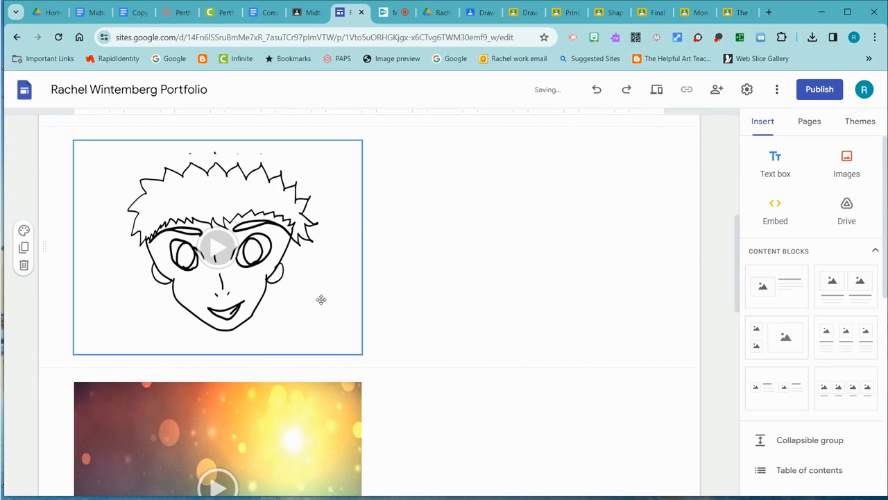
# - Add a text box and place it directly beneath the spiky-haired face video as an empty caption
pyautogui.click(347, 333)
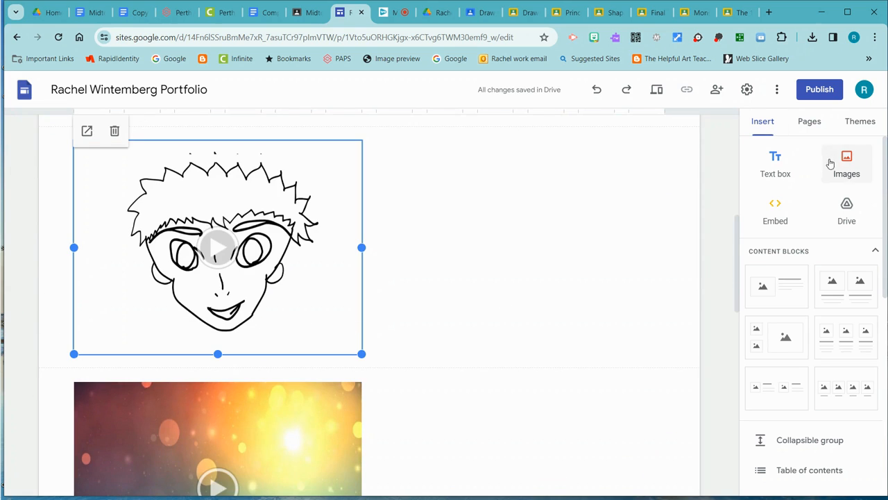
pyautogui.click(775, 164)
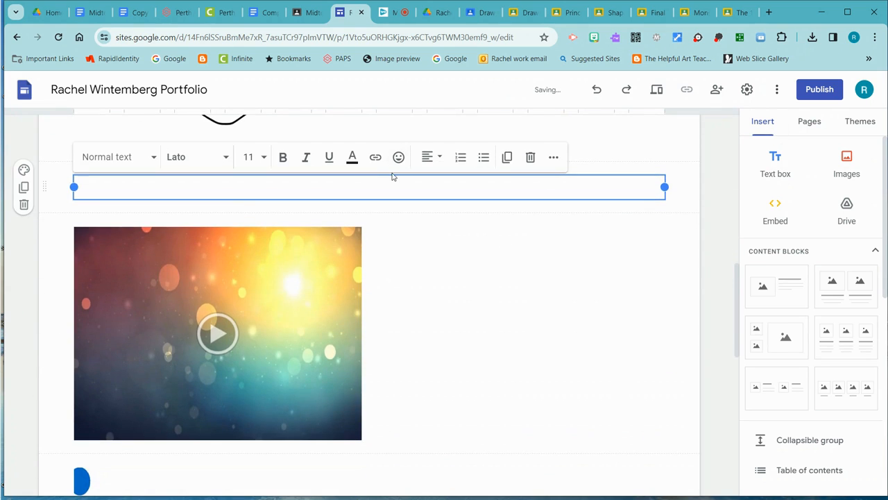
pyautogui.moveTo(392, 177); pyautogui.dragTo(261, 375)
pyautogui.moveTo(254, 456)
pyautogui.mouseDown()
pyautogui.moveTo(312, 462)
pyautogui.moveTo(274, 368)
pyautogui.mouseUp()
pyautogui.scroll(-3, 417, 343)
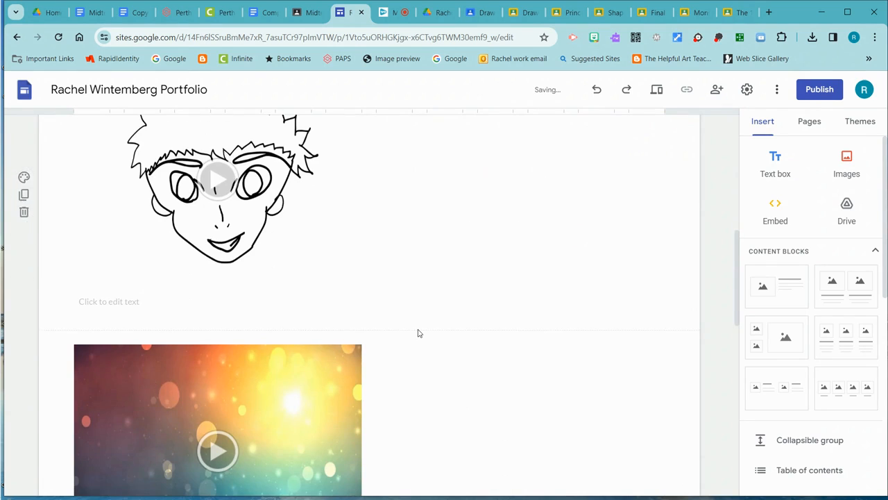
# - Add a text box and place it directly beneath the colourful blurred-lights video as an empty caption
pyautogui.scroll(-3, 592, 267)
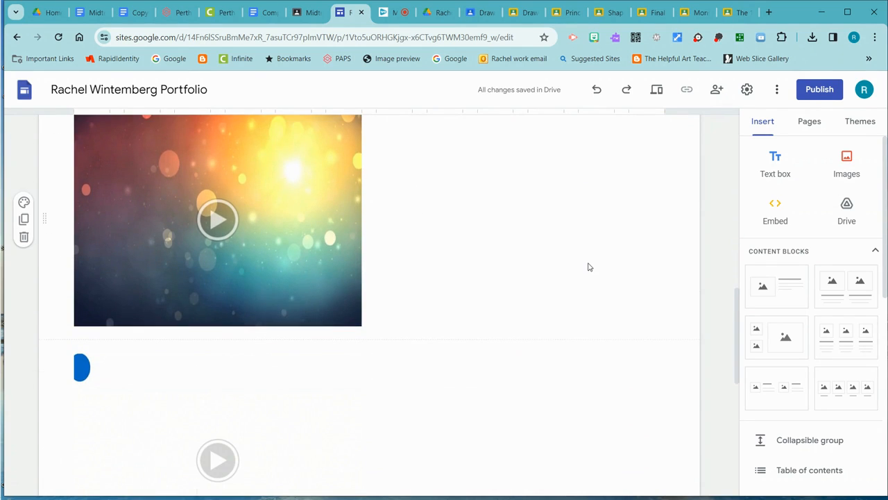
pyautogui.click(337, 300)
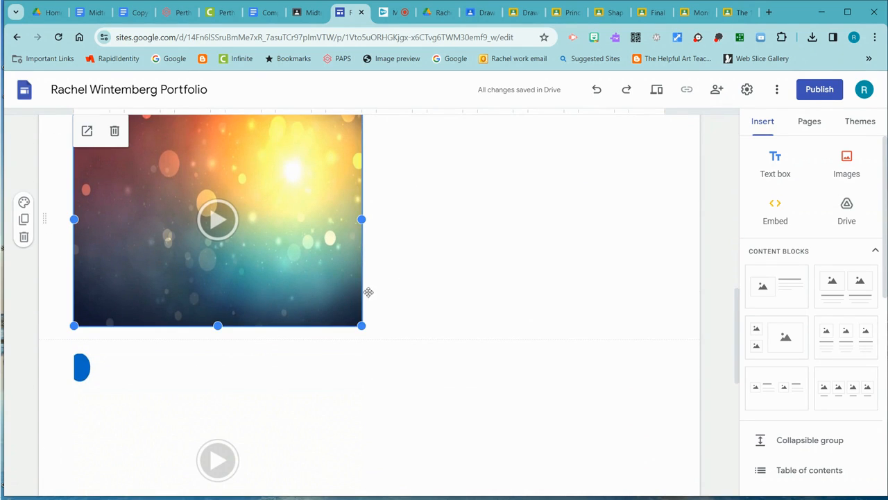
pyautogui.click(778, 166)
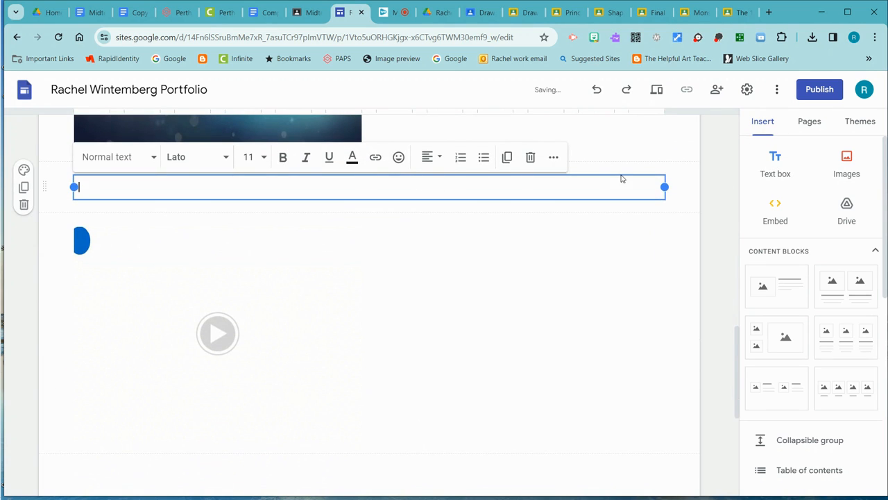
pyautogui.moveTo(611, 182)
pyautogui.mouseDown()
pyautogui.moveTo(496, 183)
pyautogui.moveTo(349, 156)
pyautogui.moveTo(341, 464)
pyautogui.moveTo(341, 403)
pyautogui.moveTo(337, 416)
pyautogui.mouseUp()
pyautogui.scroll(-5, 466, 343)
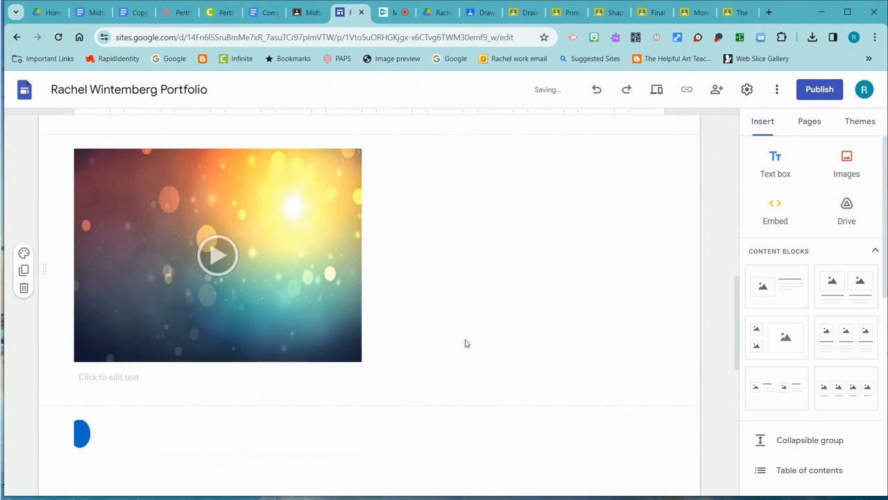
# - Add a text box and place it directly beneath the video with the blue circle as an empty caption
pyautogui.click(293, 350)
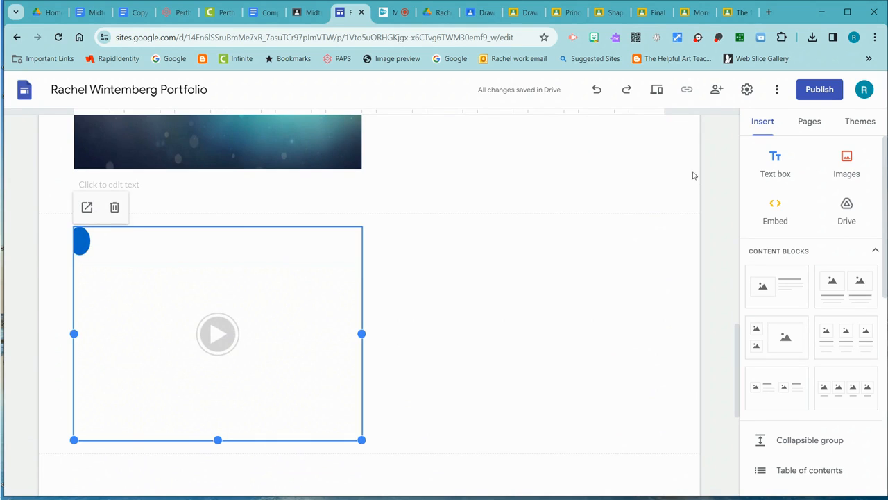
pyautogui.click(776, 172)
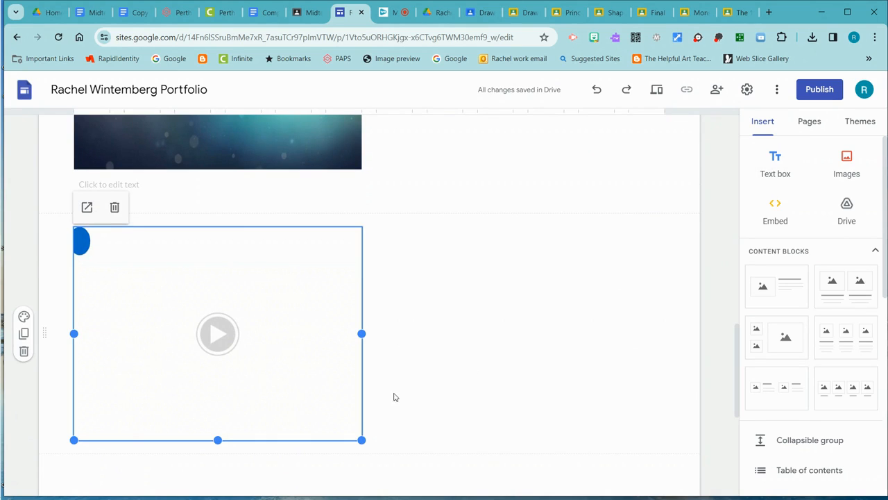
pyautogui.click(515, 307)
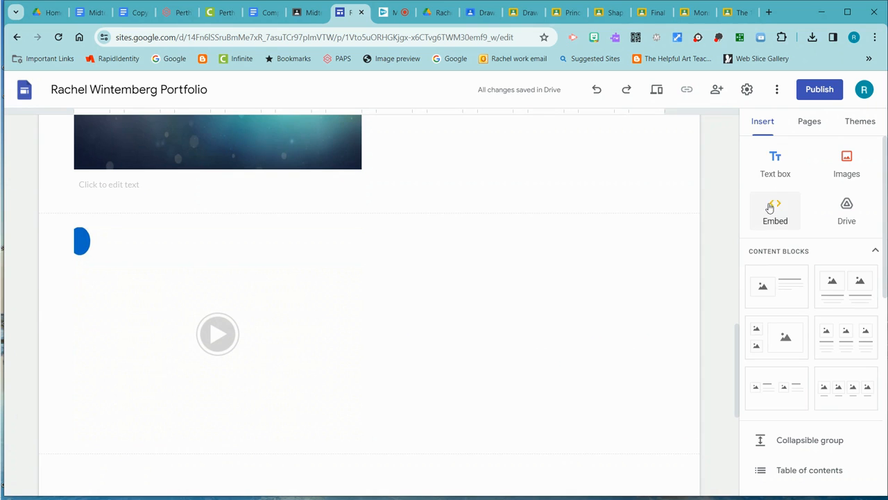
pyautogui.click(783, 171)
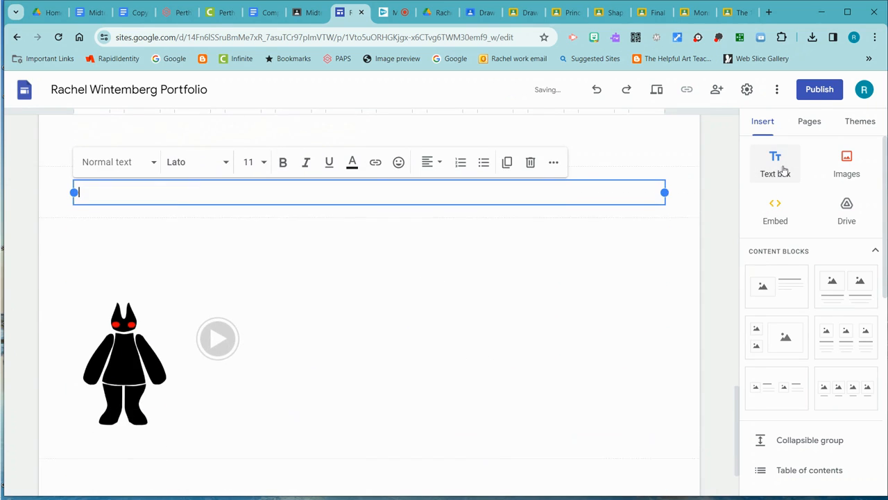
pyautogui.moveTo(577, 176); pyautogui.dragTo(267, 410)
pyautogui.scroll(-6, 532, 402)
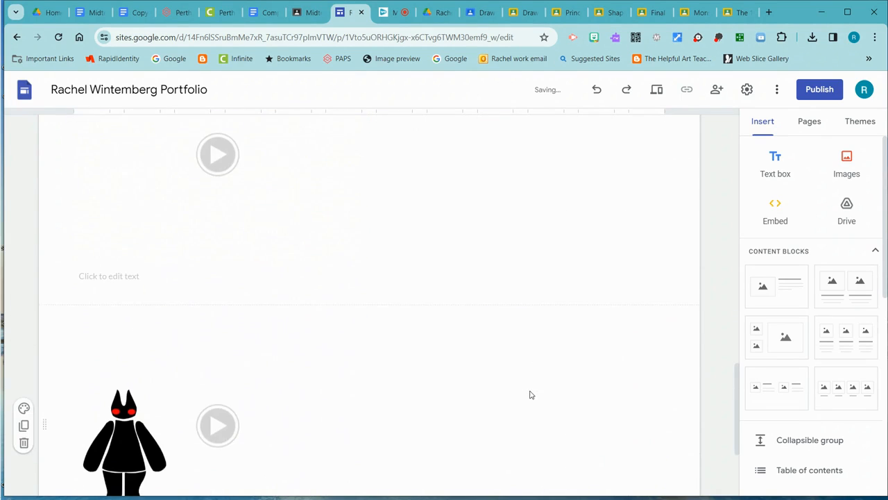
# - Add a text box and group it beneath the red-eyed black figure video as an empty caption
pyautogui.click(220, 324)
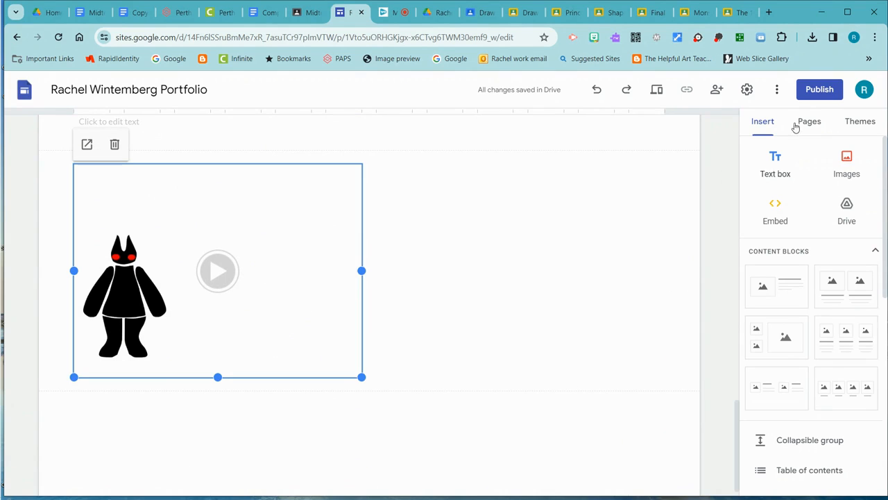
pyautogui.click(776, 170)
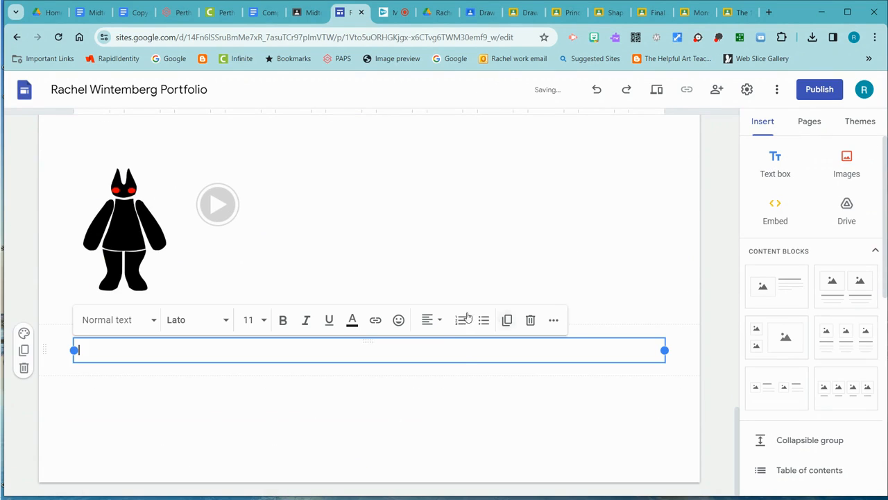
pyautogui.moveTo(579, 338); pyautogui.dragTo(300, 331)
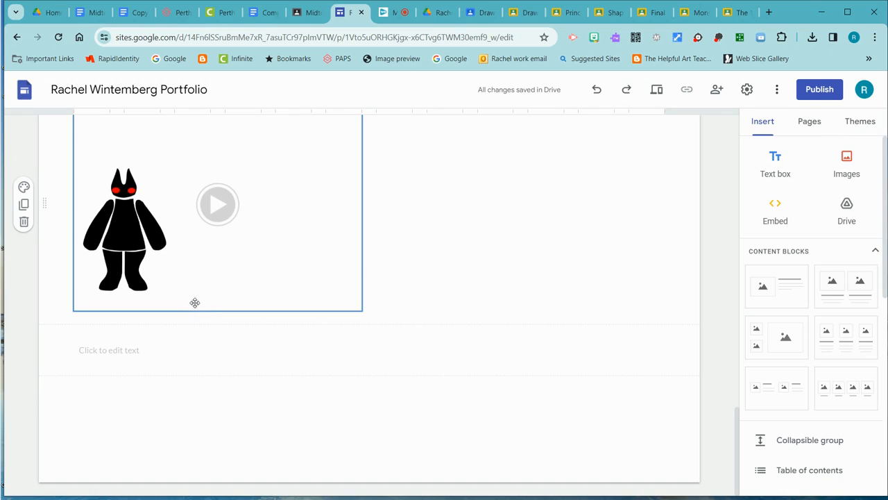
pyautogui.click(198, 299)
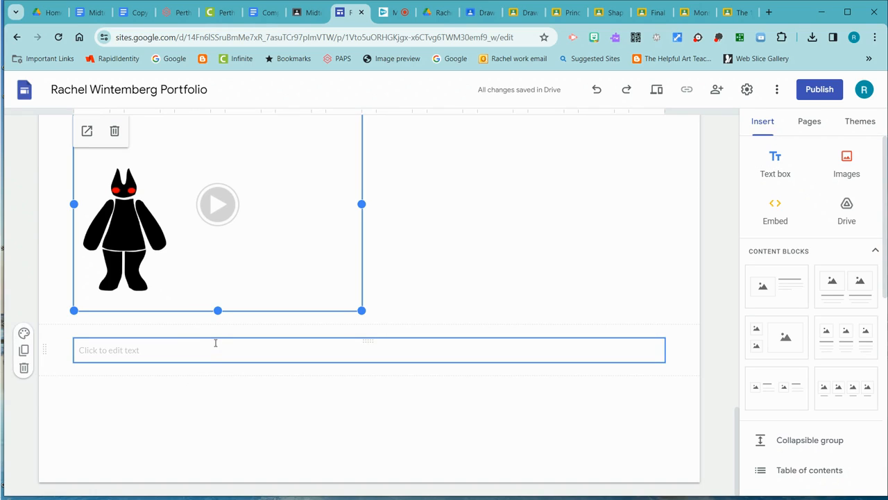
pyautogui.moveTo(216, 340); pyautogui.dragTo(223, 314)
pyautogui.scroll(15, 412, 266)
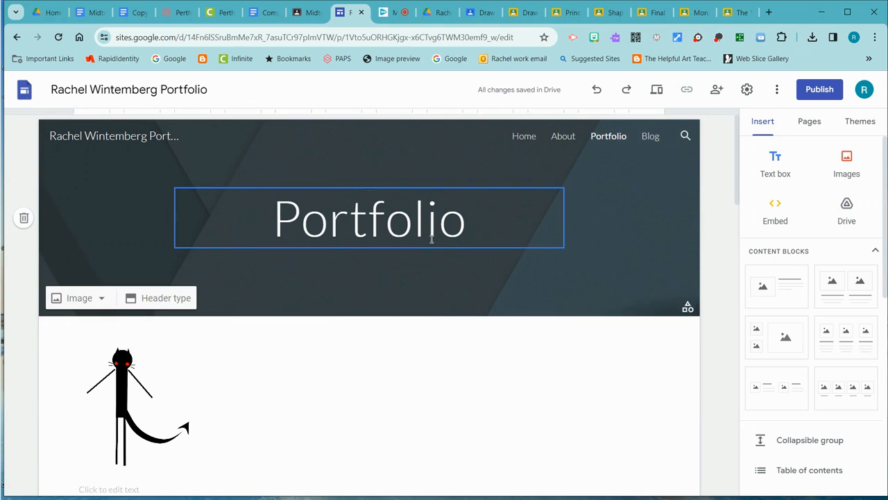
# - Center the cat image and the spiky-haired face video on the page, together with their caption boxes
pyautogui.click(231, 375)
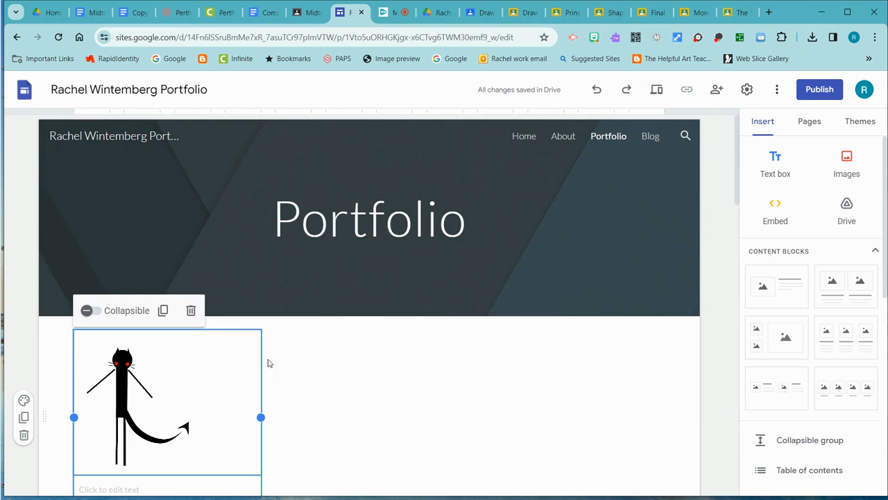
pyautogui.scroll(-1, 593, 297)
pyautogui.scroll(-2, 593, 297)
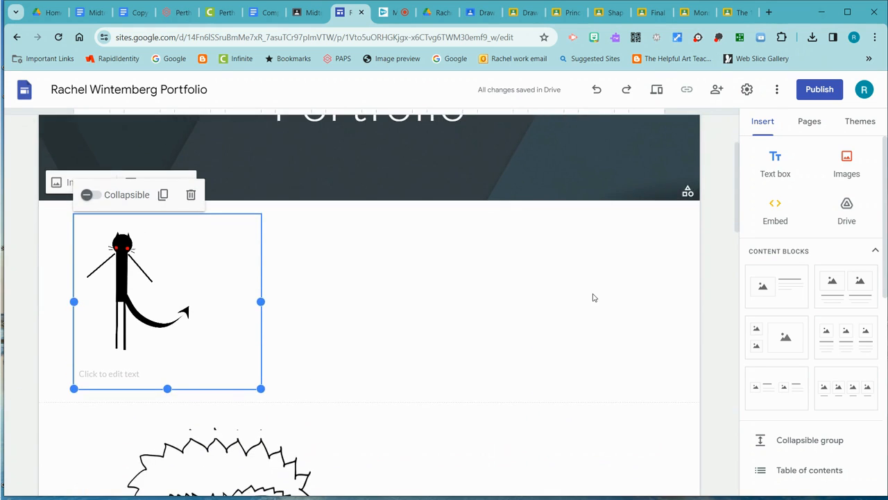
pyautogui.moveTo(170, 259); pyautogui.dragTo(413, 253)
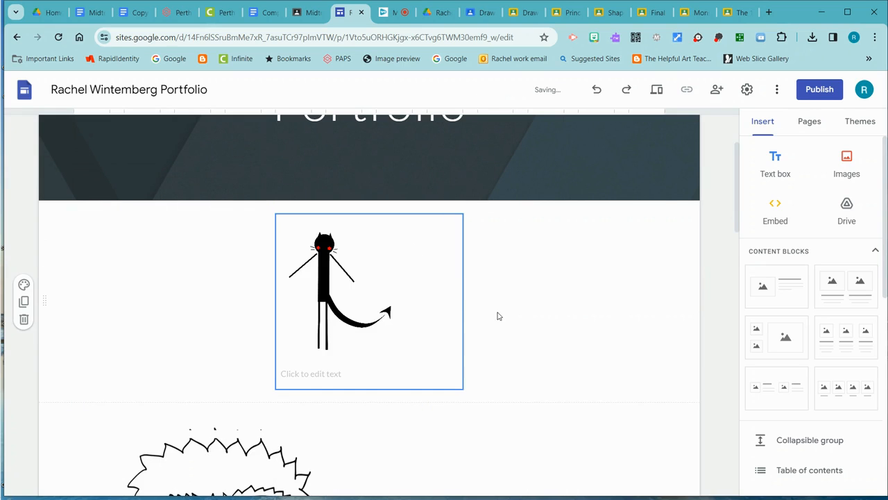
pyautogui.scroll(-2, 497, 315)
pyautogui.moveTo(351, 373); pyautogui.dragTo(486, 345)
pyautogui.scroll(-5, 574, 327)
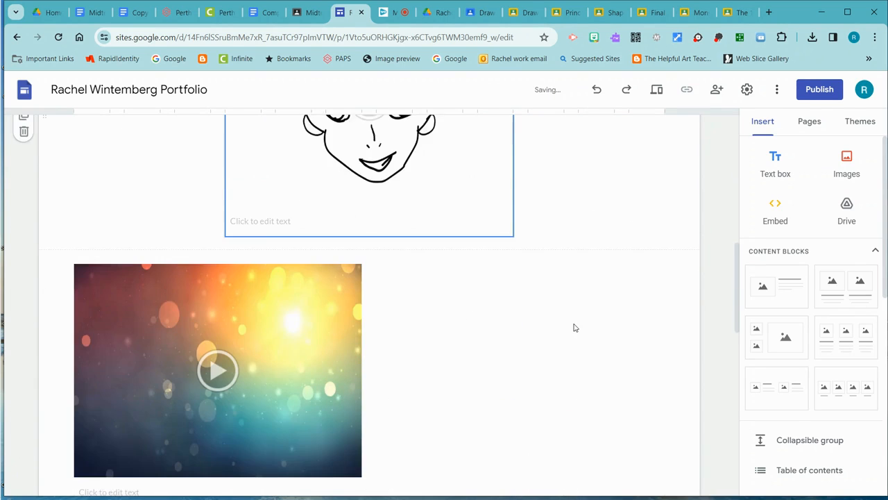
# - Center the blurred-lights, blue circle and black figure videos on the page, together with their caption boxes
pyautogui.scroll(-1, 574, 327)
pyautogui.moveTo(270, 276); pyautogui.dragTo(458, 291)
pyautogui.moveTo(259, 304); pyautogui.dragTo(440, 307)
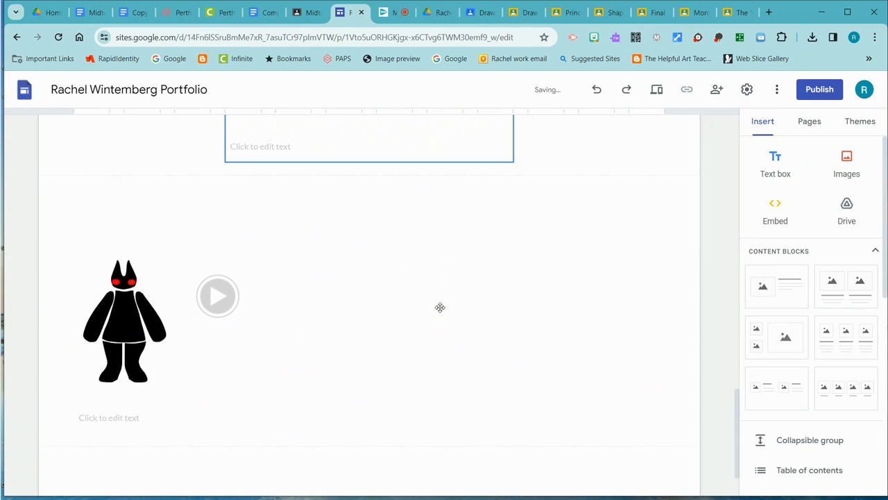
pyautogui.moveTo(166, 318); pyautogui.dragTo(396, 306)
# - Review the whole Portfolio page, checking the alignment of each artwork and its caption box
pyautogui.scroll(15, 552, 269)
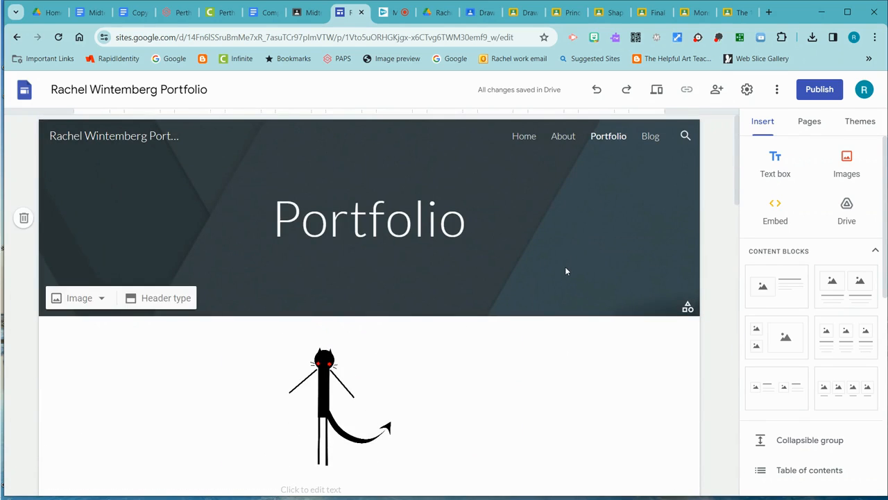
pyautogui.scroll(-4, 559, 272)
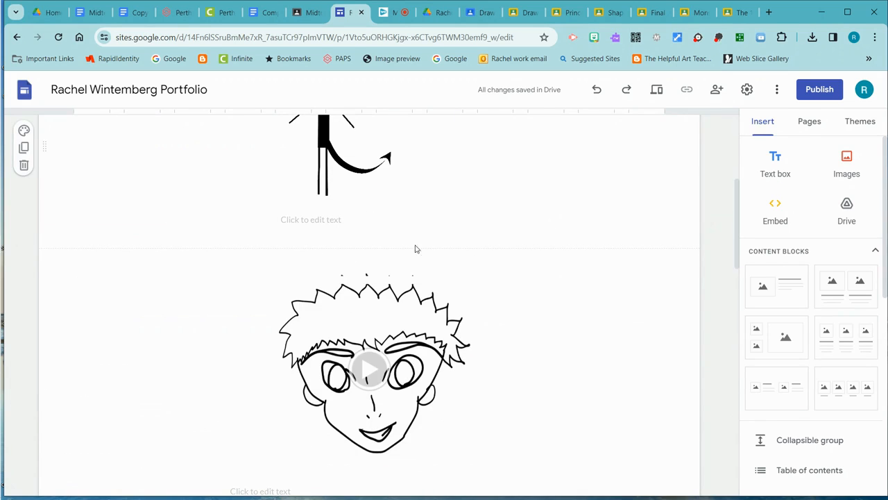
pyautogui.scroll(4, 555, 274)
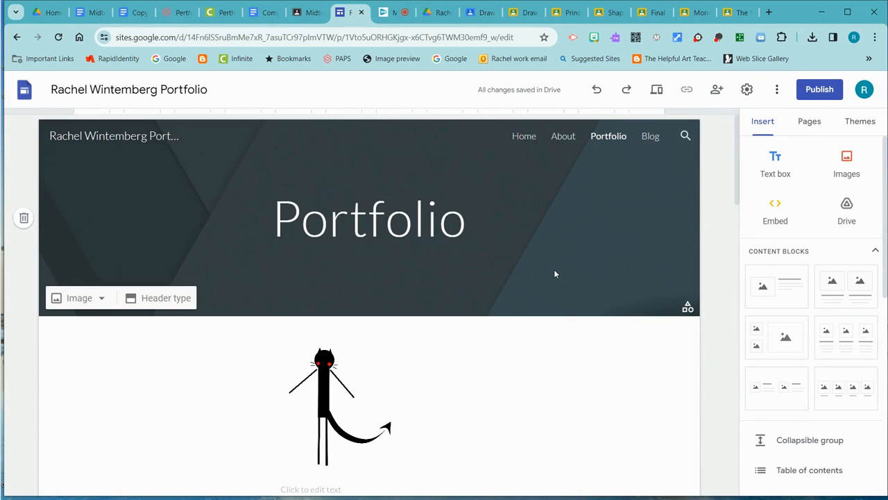
pyautogui.scroll(-10, 554, 273)
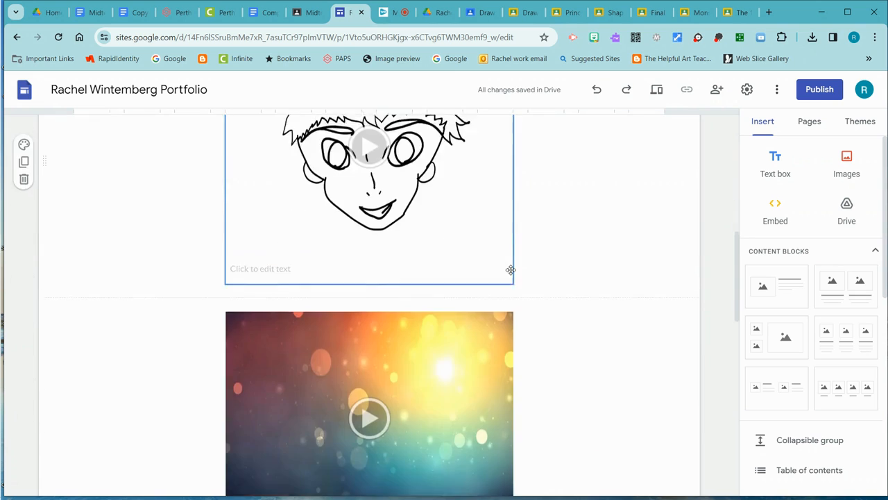
pyautogui.scroll(-3, 510, 280)
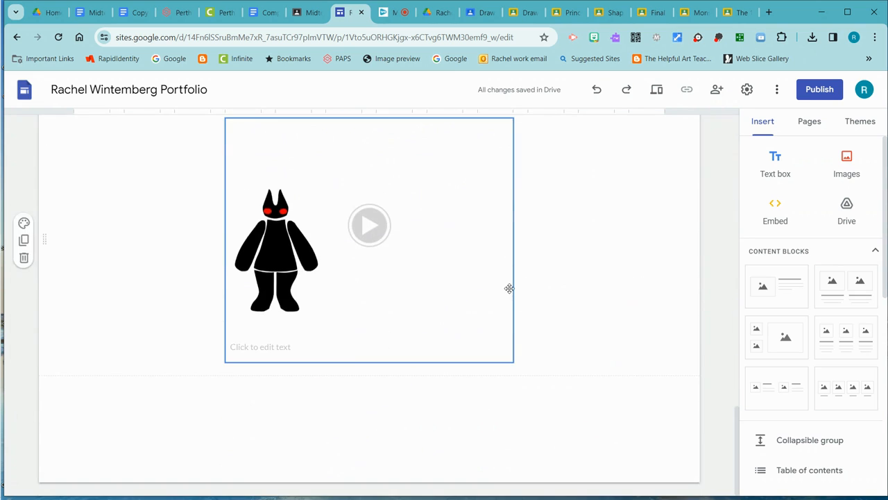
pyautogui.scroll(12, 509, 288)
pyautogui.scroll(-2, 510, 297)
pyautogui.scroll(-6, 510, 296)
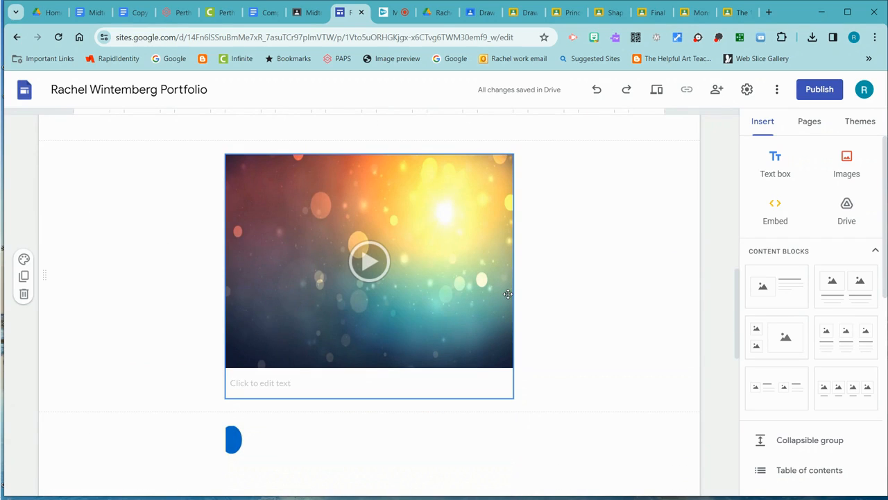
pyautogui.scroll(8, 508, 294)
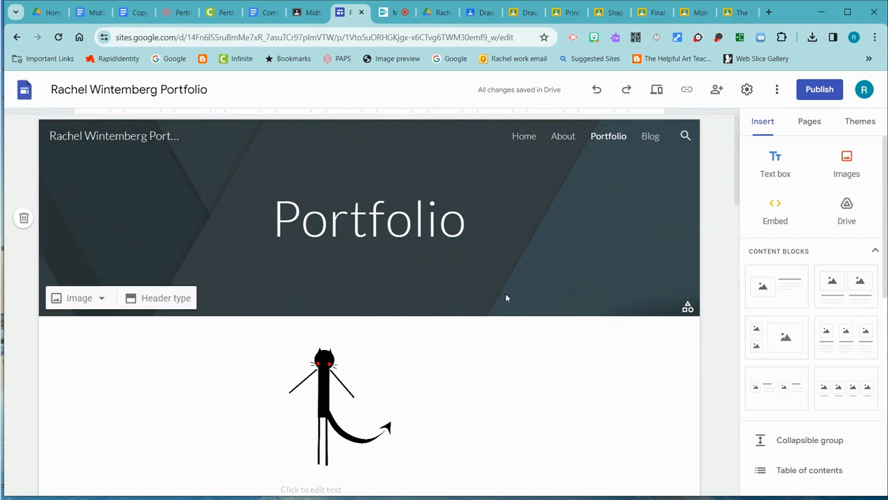
# - Switch to the Blog page and open the starred portfolio folder in Google Drive for inserting files
pyautogui.click(651, 138)
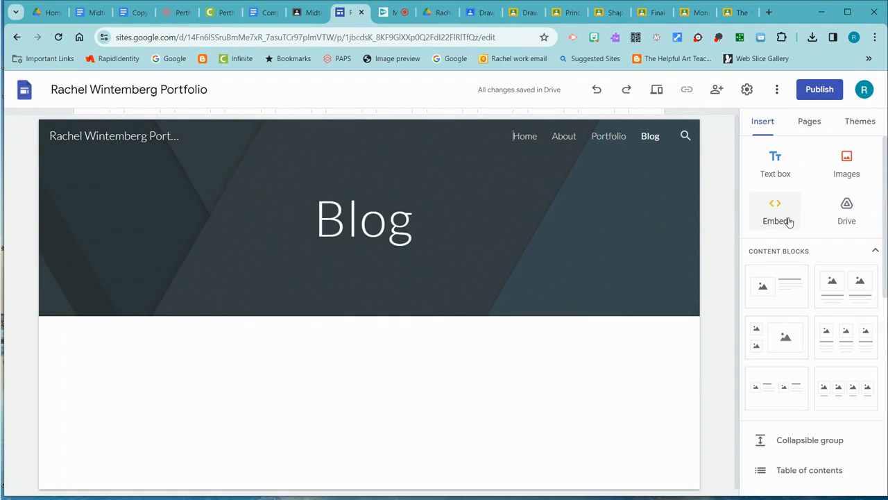
pyautogui.click(846, 211)
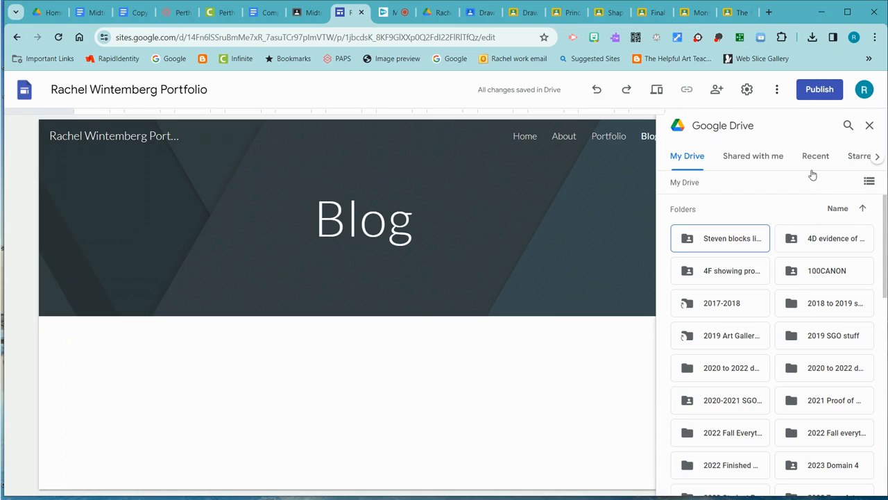
pyautogui.click(850, 159)
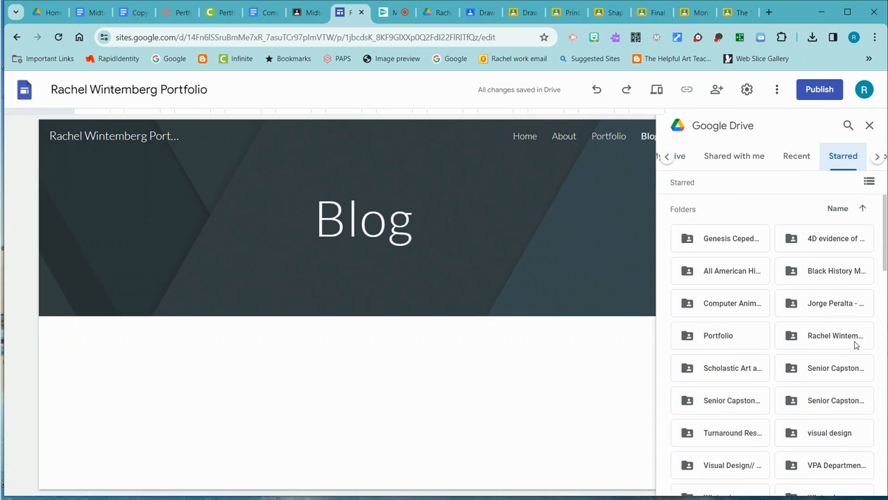
pyautogui.scroll(-1, 857, 345)
pyautogui.click(827, 299)
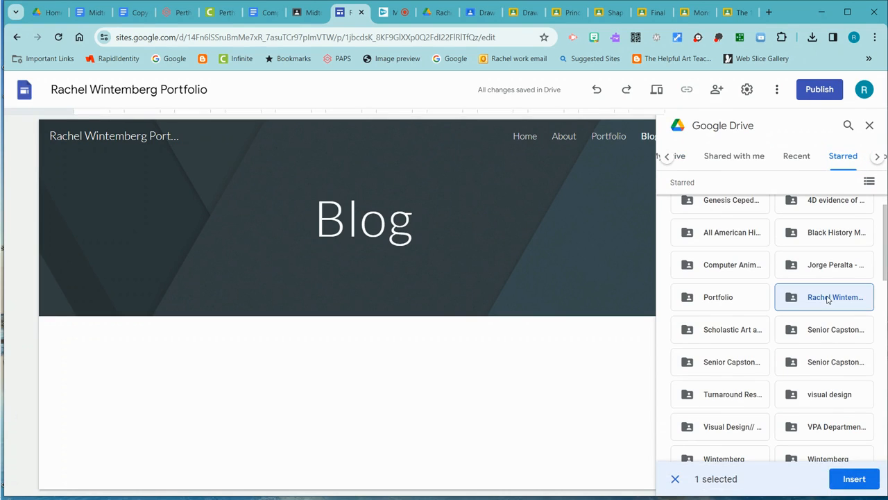
pyautogui.doubleClick(828, 299)
# - Insert the "Under the Sea" video from the portfolio folder onto the Blog page
pyautogui.scroll(-1, 855, 373)
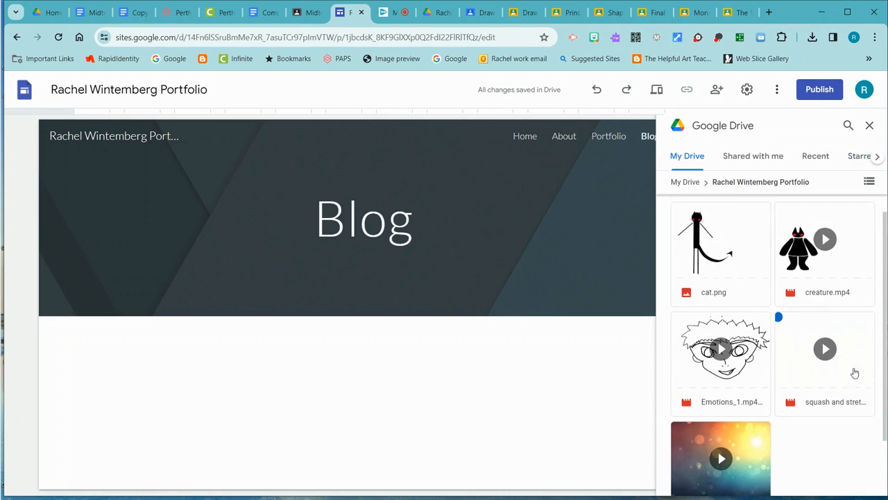
pyautogui.scroll(-1, 855, 374)
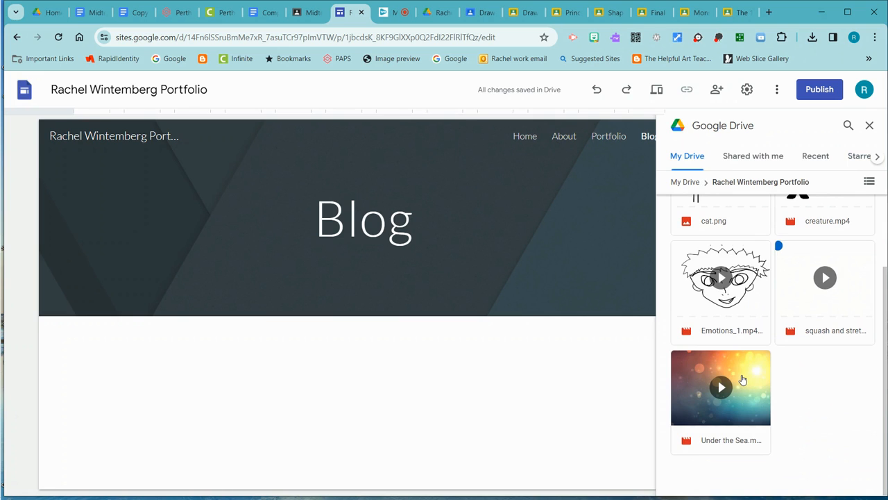
pyautogui.click(743, 380)
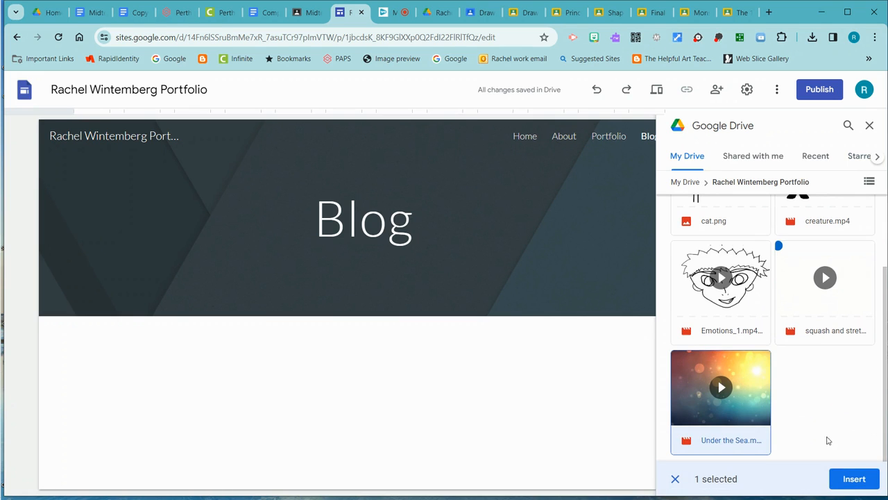
pyautogui.click(855, 479)
# - Center the "Under the Sea" video on the Blog page and add an empty text box beneath it
pyautogui.moveTo(226, 257); pyautogui.dragTo(391, 270)
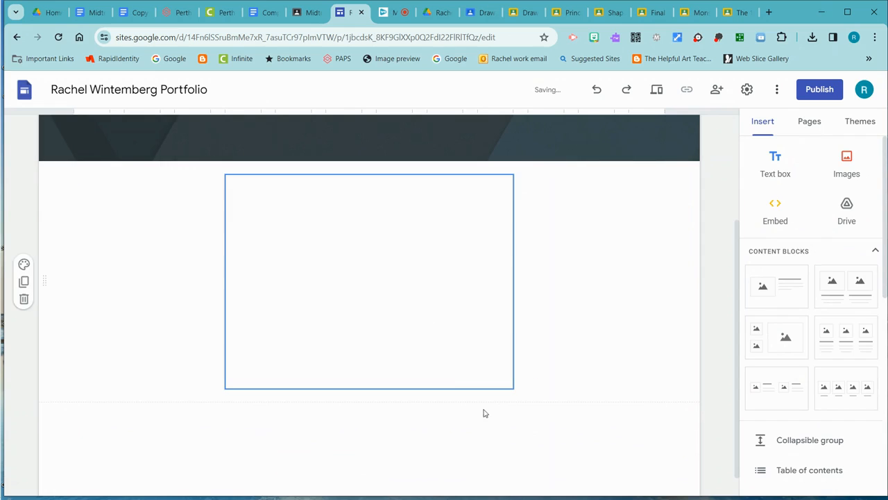
pyautogui.click(394, 402)
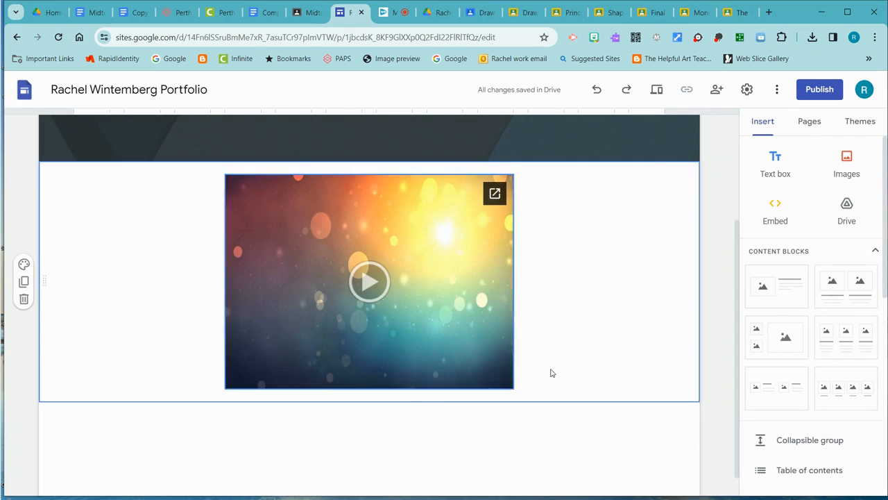
pyautogui.click(782, 170)
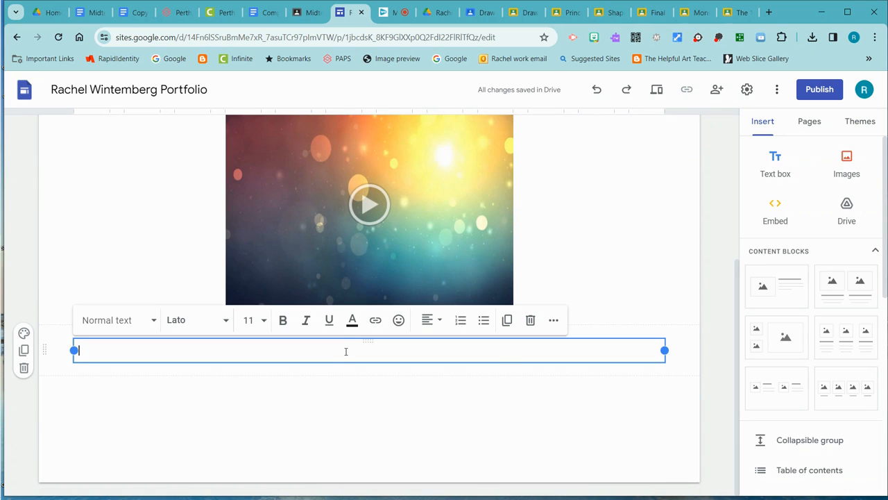
pyautogui.scroll(3, 346, 351)
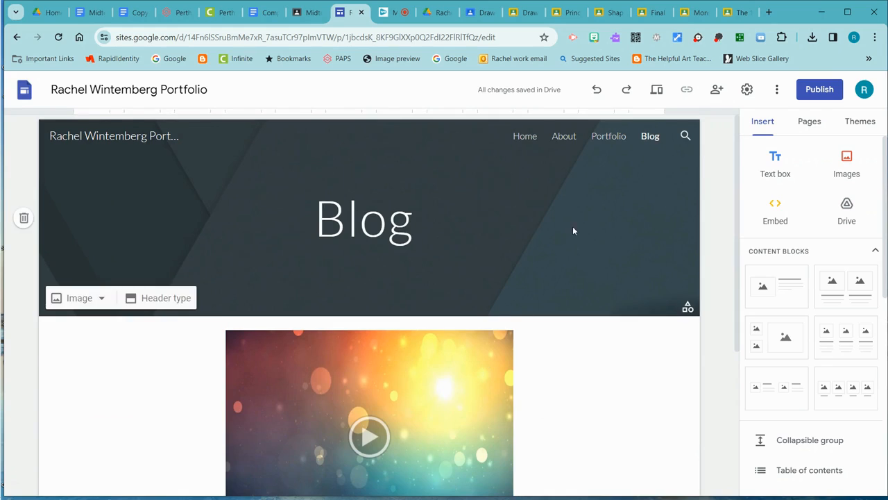
# - Review the Portfolio, About, Home and Blog pages of the site, including the blog's video and text box
pyautogui.click(606, 139)
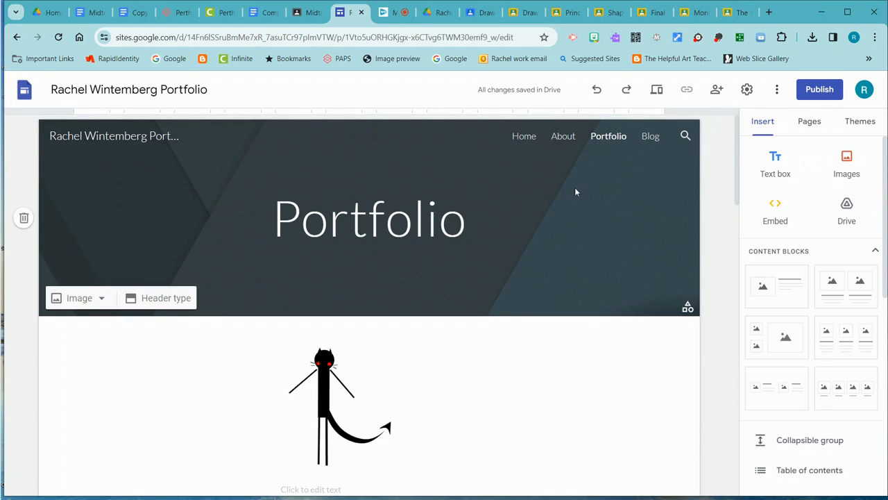
pyautogui.click(564, 139)
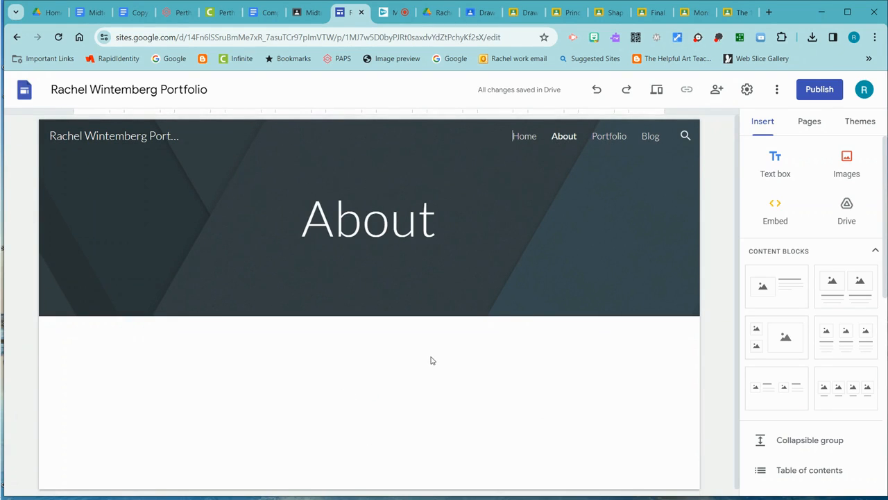
pyautogui.scroll(-1, 434, 362)
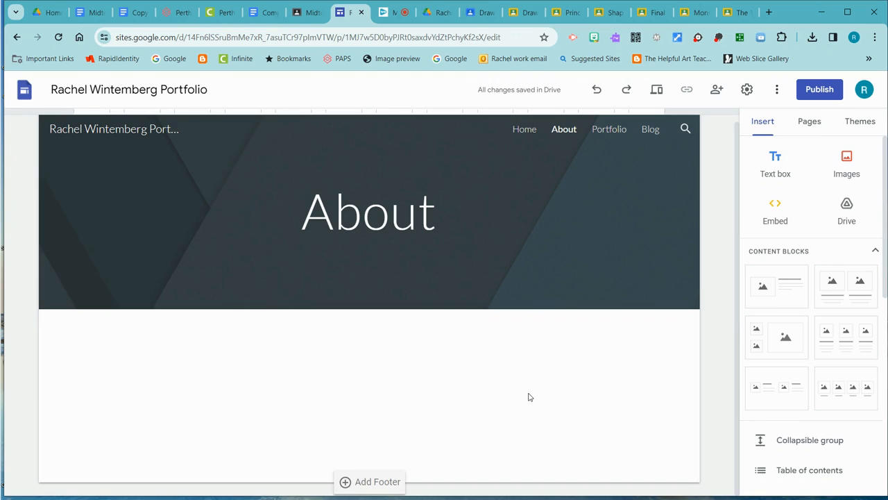
pyautogui.click(520, 132)
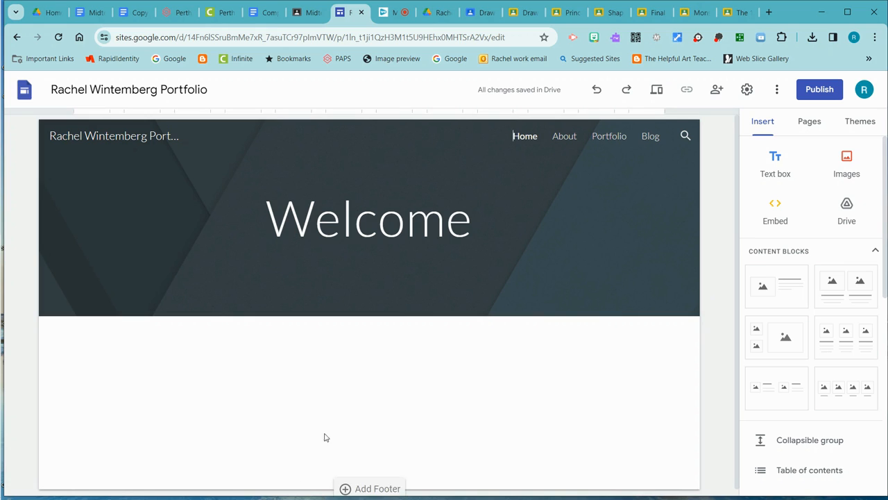
pyautogui.click(563, 136)
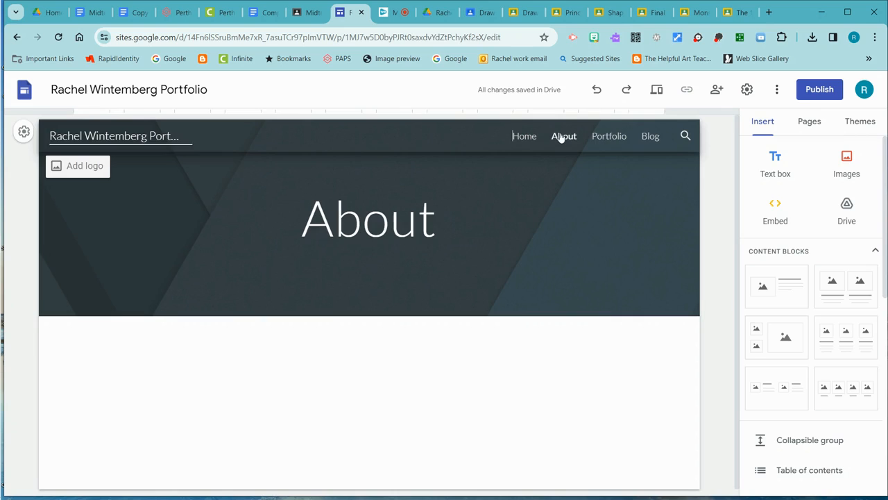
pyautogui.click(605, 137)
pyautogui.click(653, 138)
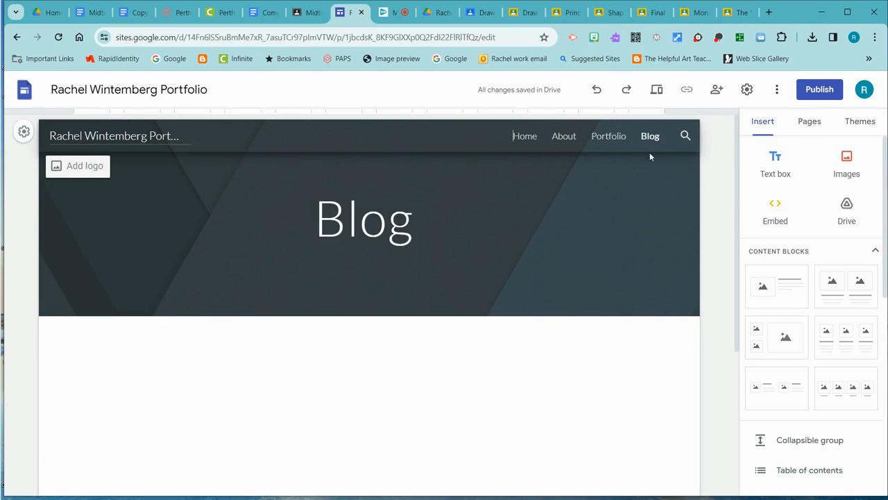
pyautogui.scroll(-3, 497, 361)
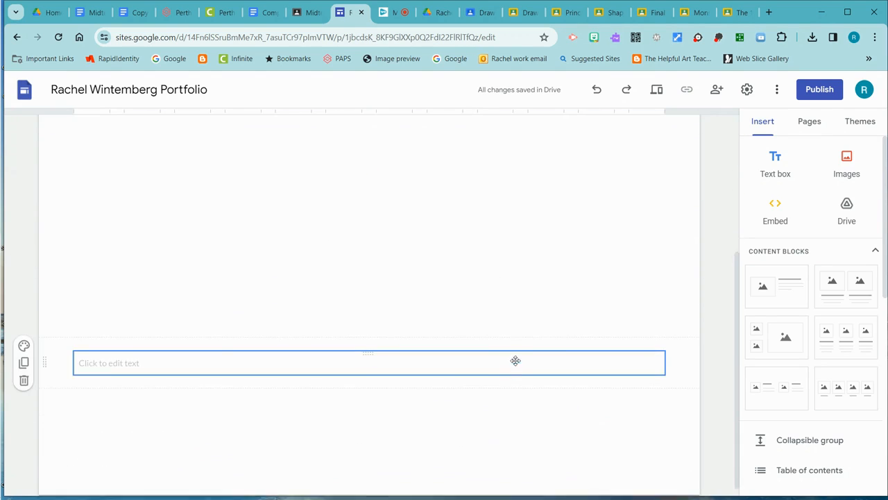
pyautogui.scroll(3, 515, 362)
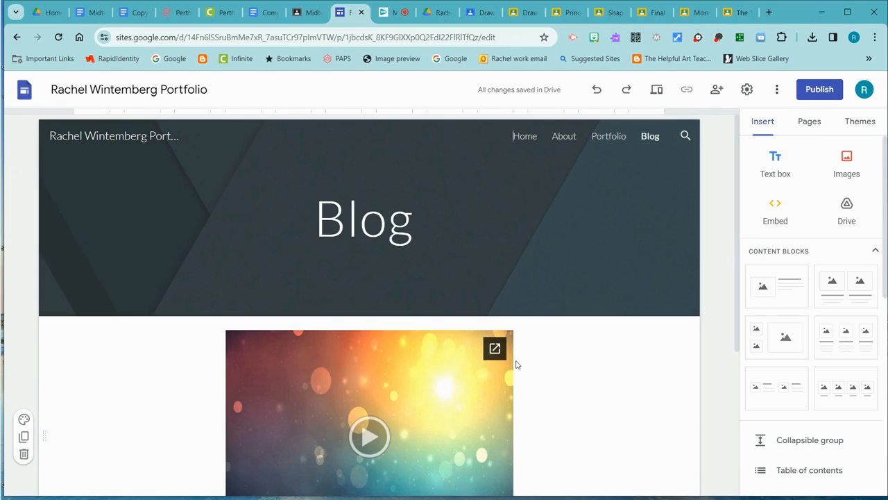
# - Publish the site under the suggested web address, viewable by anyone
pyautogui.click(818, 91)
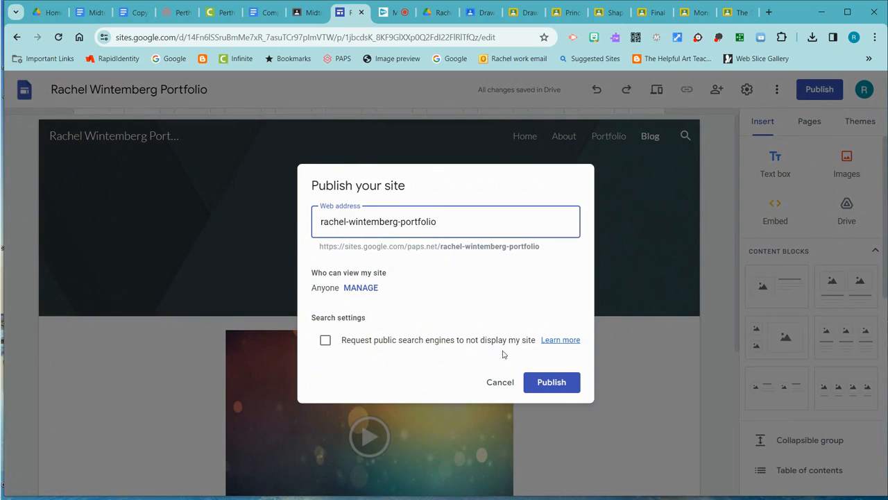
pyautogui.click(547, 385)
pyautogui.click(555, 387)
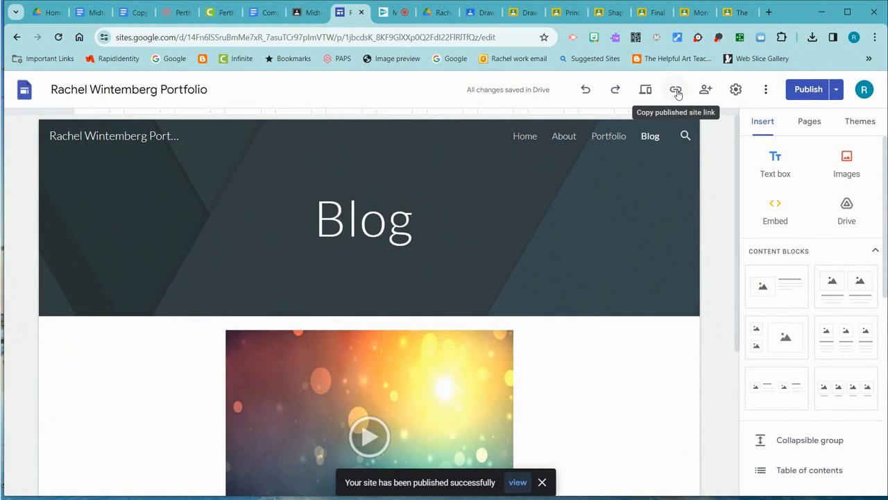
# - Copy the published site link and paste it as a hyperlink into the middle cell of the last table in the website URLs document
pyautogui.click(677, 93)
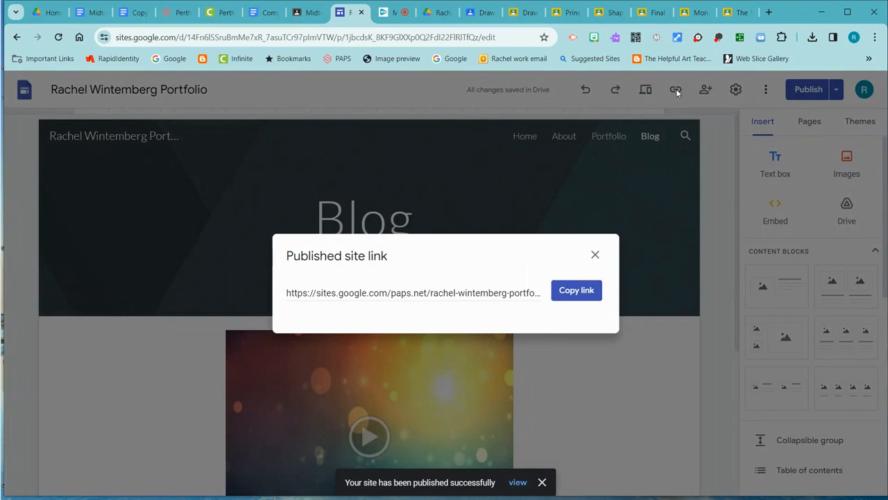
pyautogui.click(573, 291)
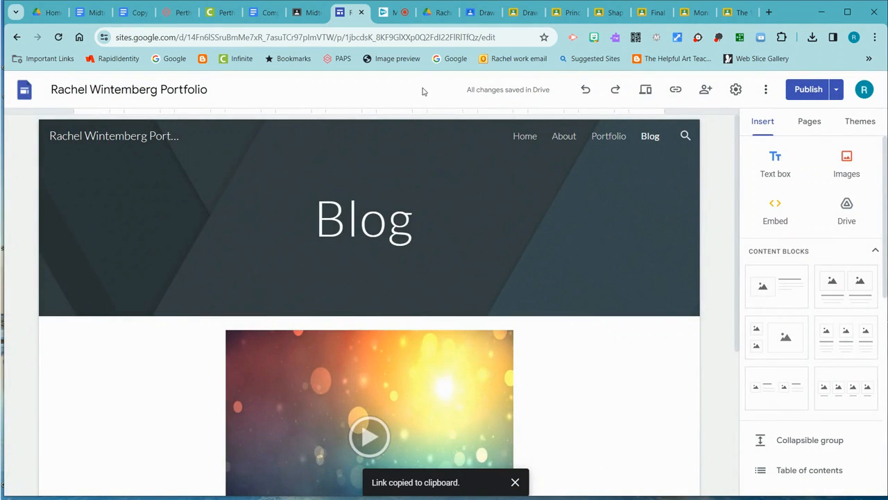
pyautogui.click(281, 12)
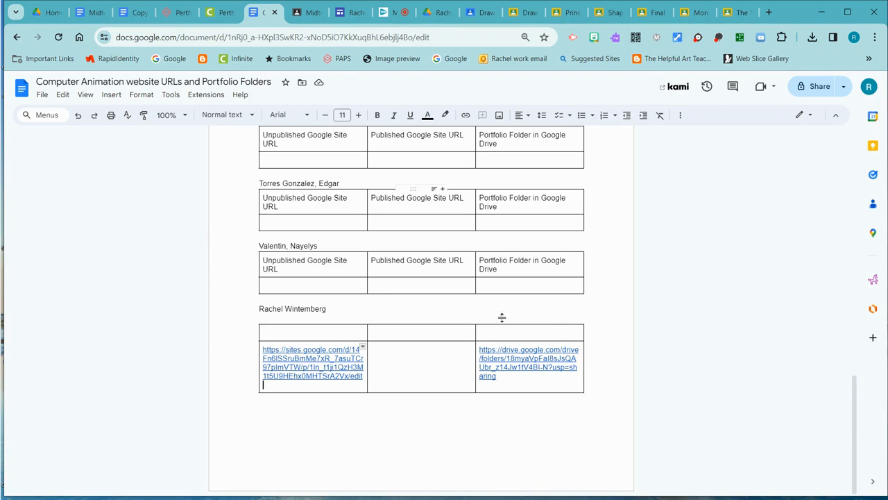
pyautogui.click(386, 350)
pyautogui.hotkey('ctrl', 'v')
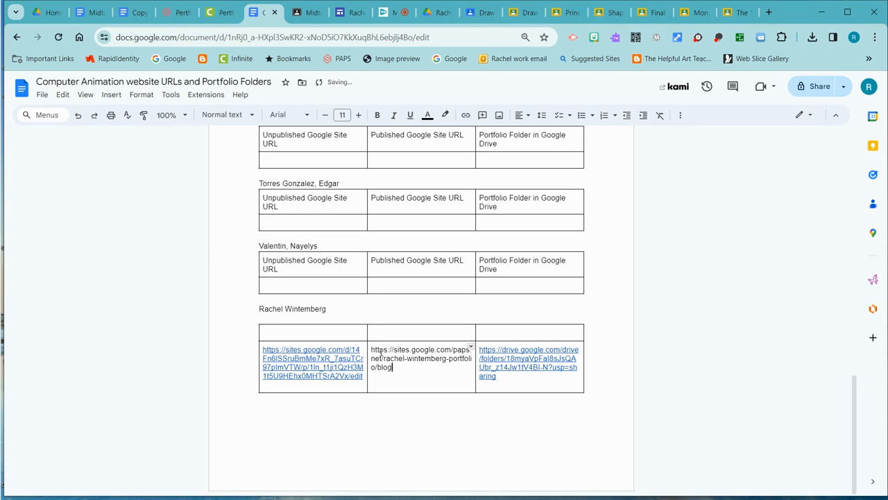
pyautogui.press('Return')
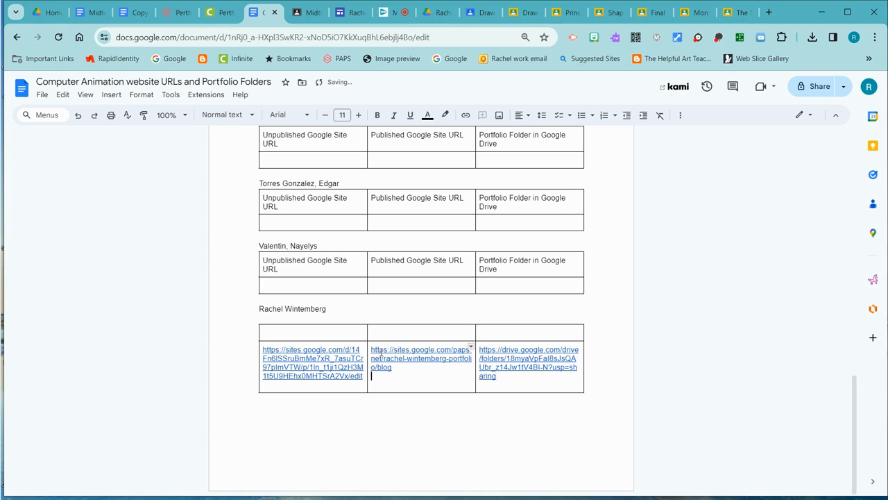
pyautogui.scroll(15, 454, 368)
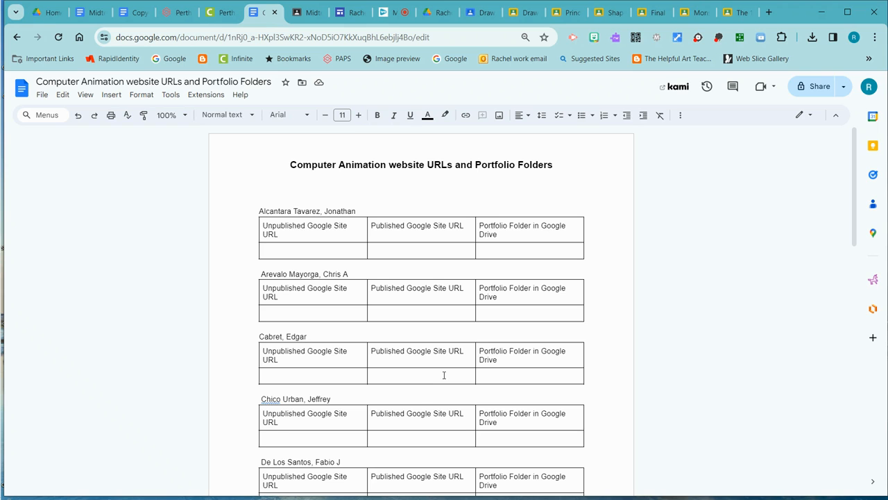
pyautogui.scroll(-5, 404, 367)
pyautogui.scroll(-5, 384, 447)
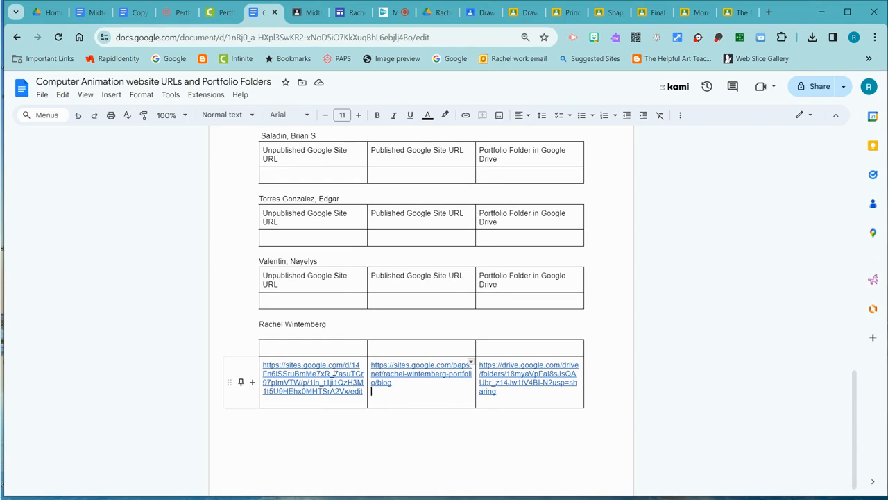
pyautogui.scroll(20, 522, 399)
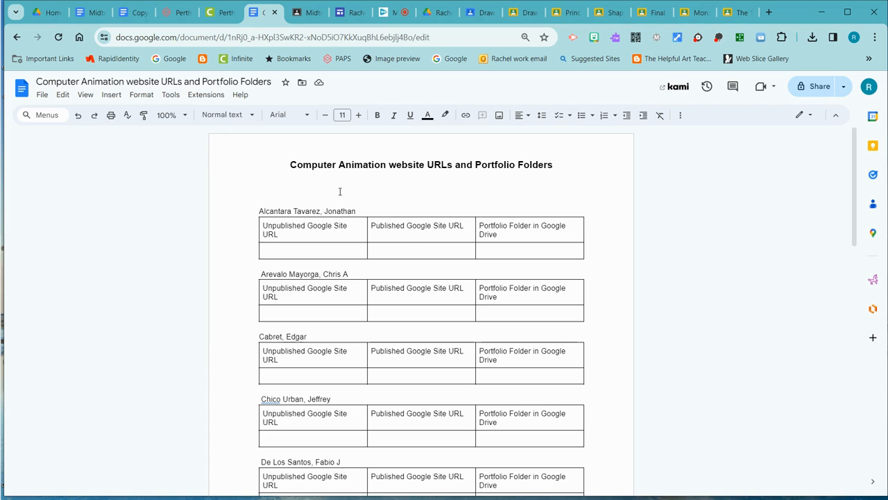
pyautogui.moveTo(7, 86)
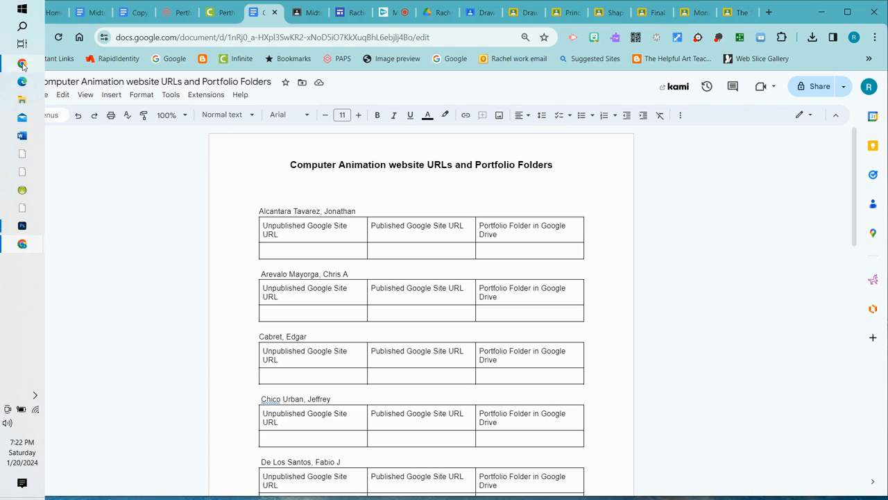
pyautogui.moveTo(22, 63)
pyautogui.moveTo(117, 83)
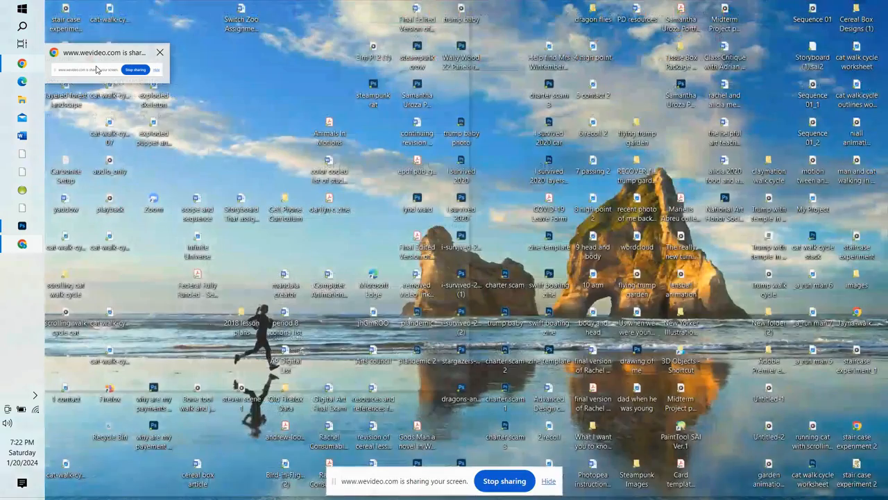